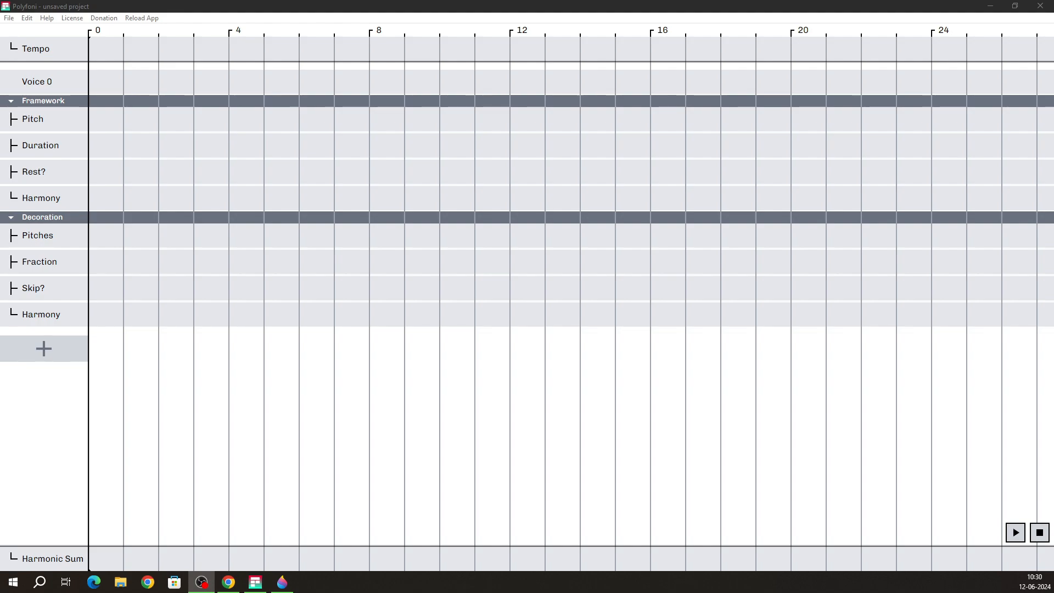
Step: Switch to Chrome and examine the Polyfoni homepage's description and feature list
left_click(231, 582)
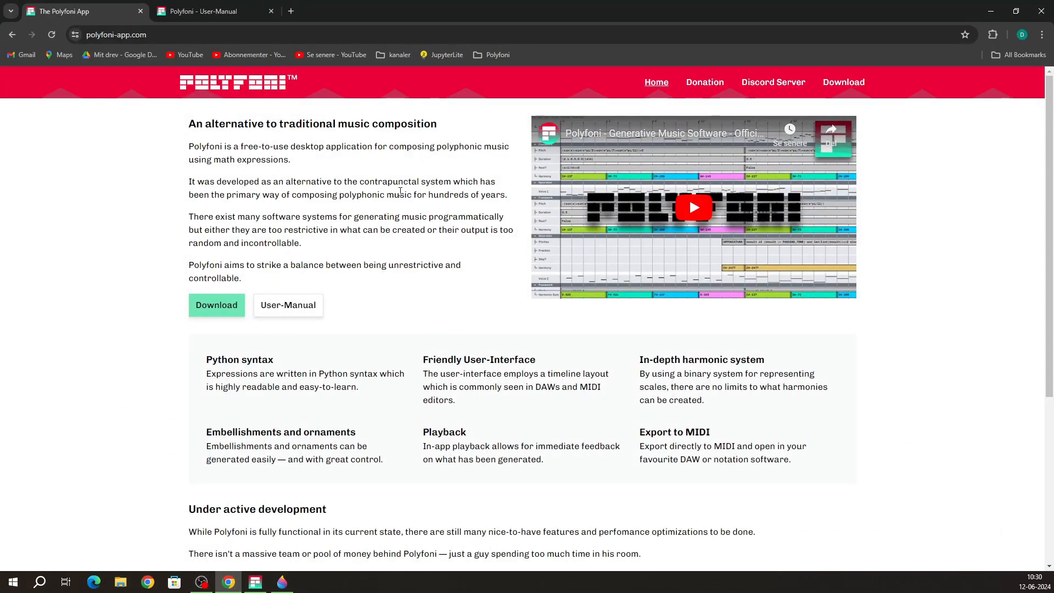
scroll(329, 230, "down", 1)
scroll(330, 231, "up", 1)
scroll(431, 315, "down", 1)
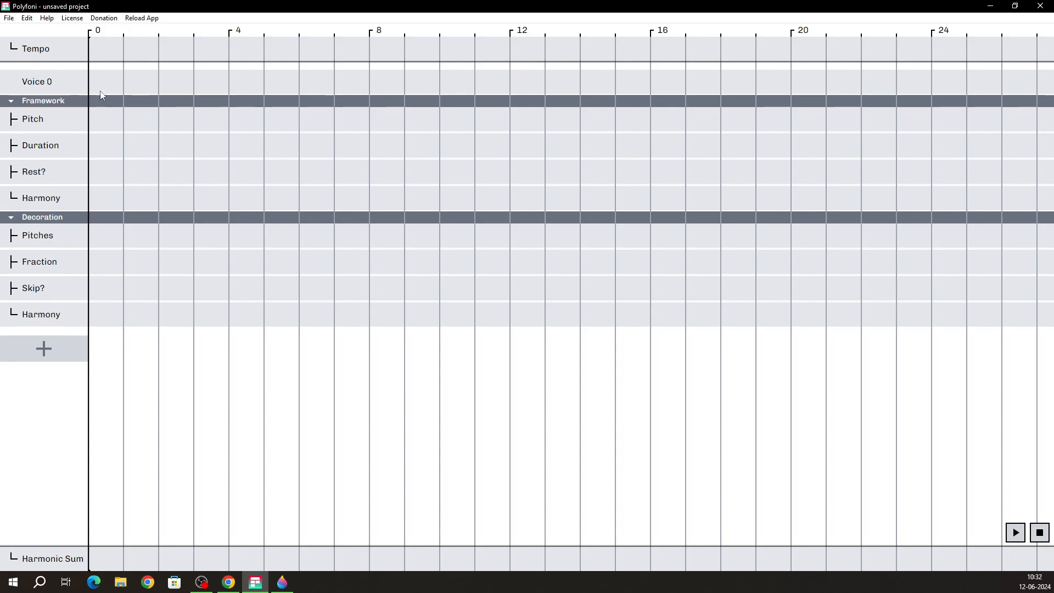
Step: Collapse Voice 0's Framework and Decoration groups, and expand both of them again
left_click(8, 103)
left_click(7, 114)
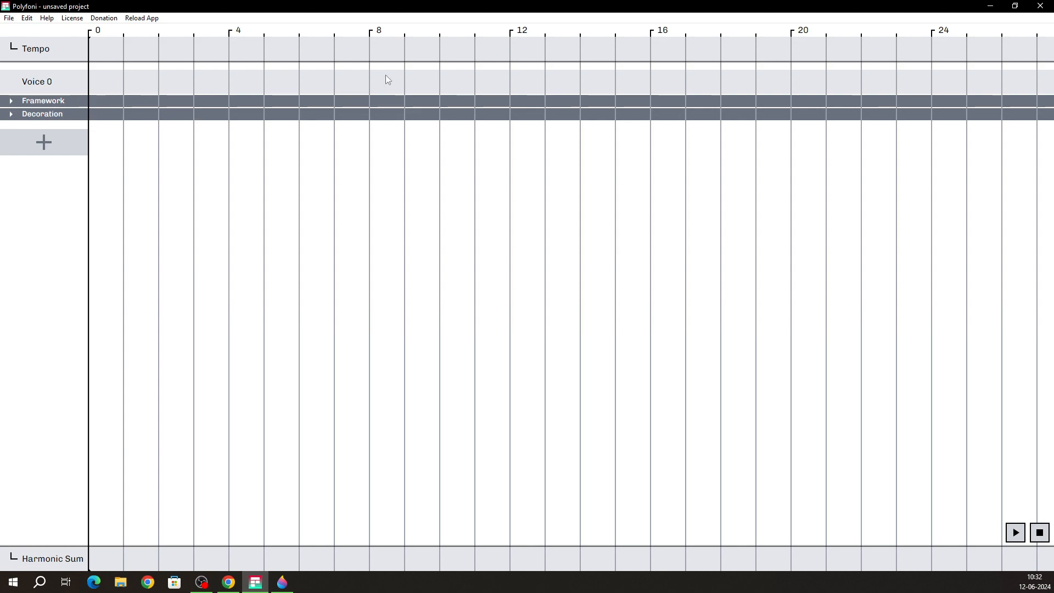
left_click(11, 100)
left_click(11, 218)
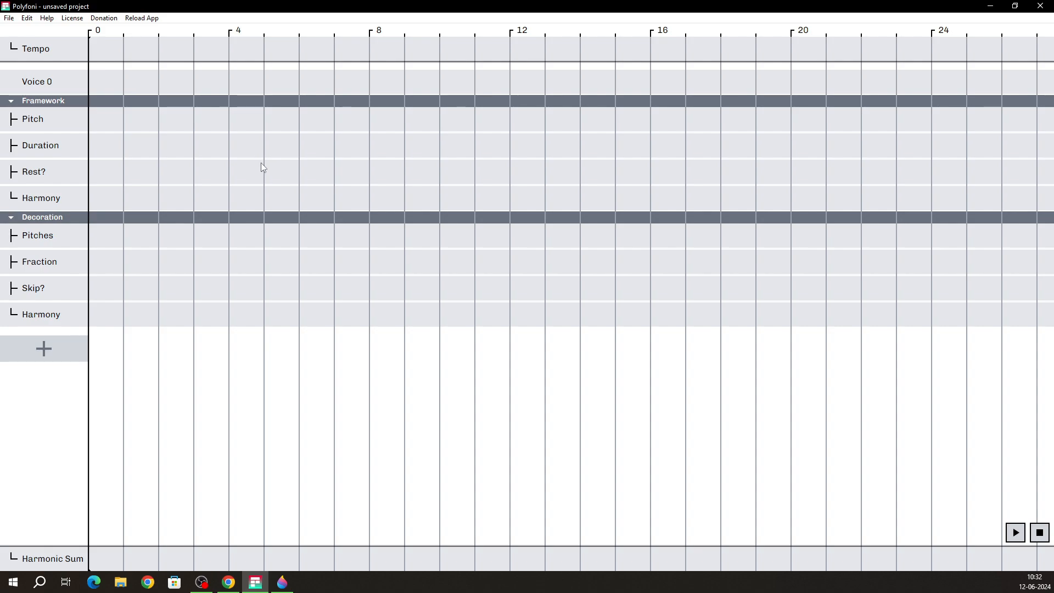
Step: Try selecting a range of several beats on the Voice 0 track and then only its first beat
left_click(502, 82)
left_click_drag(125, 87, 279, 80)
left_click(279, 81)
left_click(104, 88)
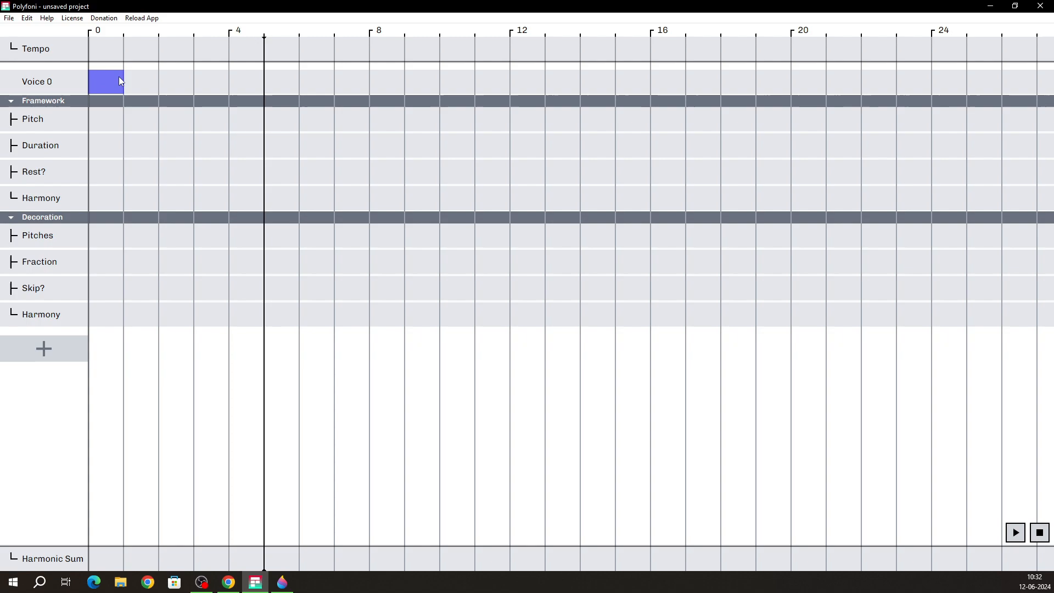
left_click(101, 81)
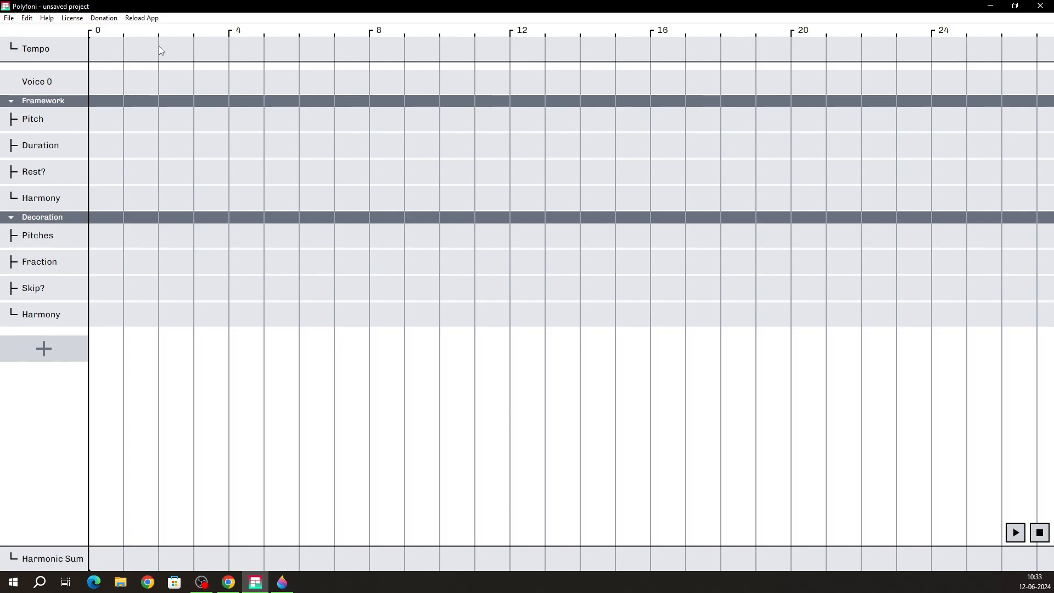
Step: Select ranges on the Tempo track, ending with the range from beat 0 to 15
left_click_drag(93, 54, 294, 43)
left_click(269, 50)
left_click_drag(129, 53, 590, 47)
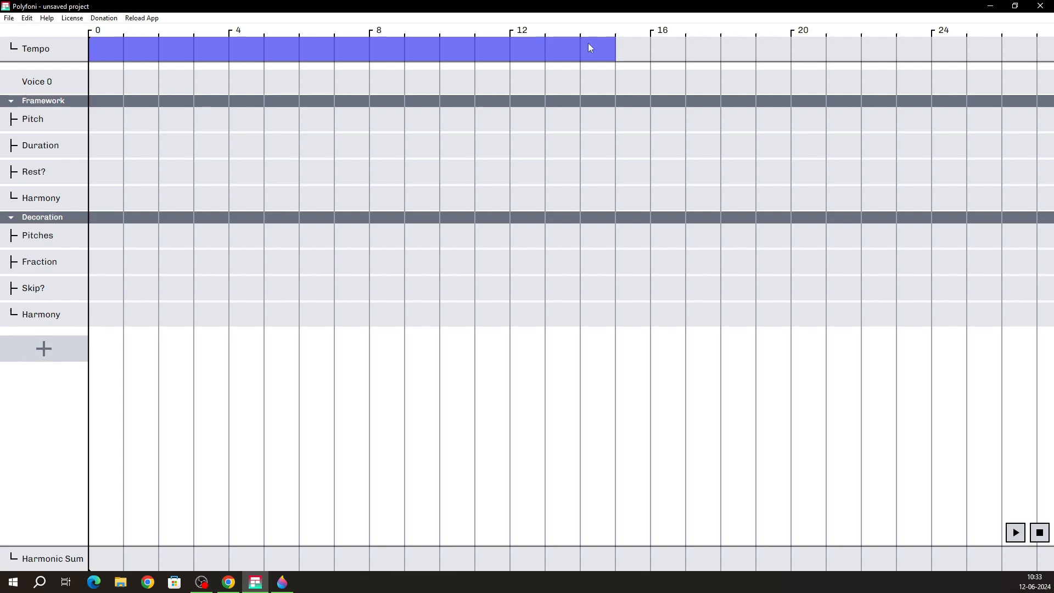
Step: Select the range from beat 0 to 12 on the Voice 0 track and clear the selection
left_click_drag(98, 79, 483, 91)
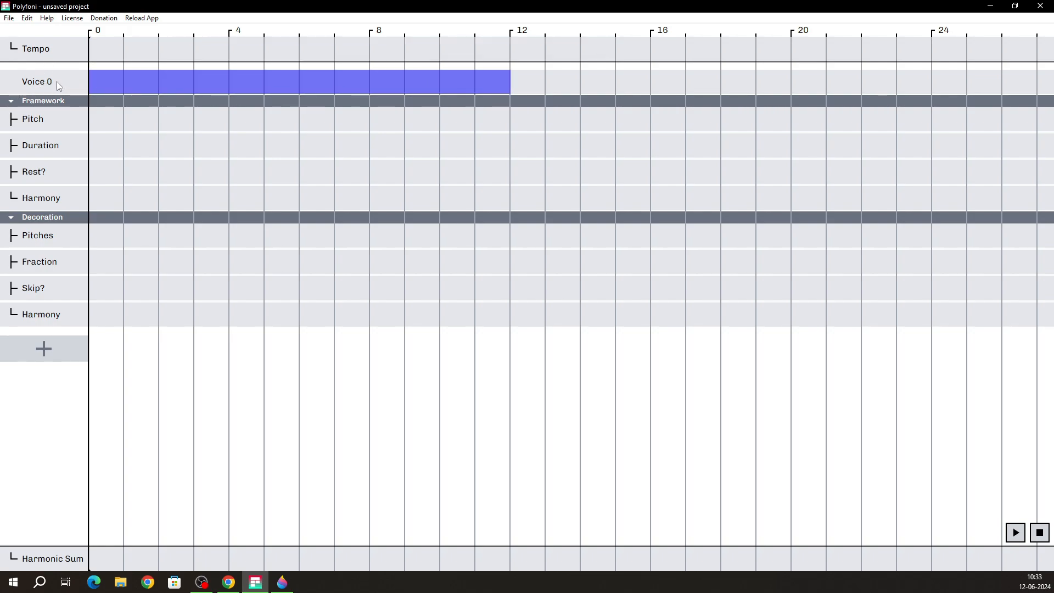
left_click_drag(98, 82, 541, 87)
left_click(542, 88)
left_click_drag(113, 83, 486, 81)
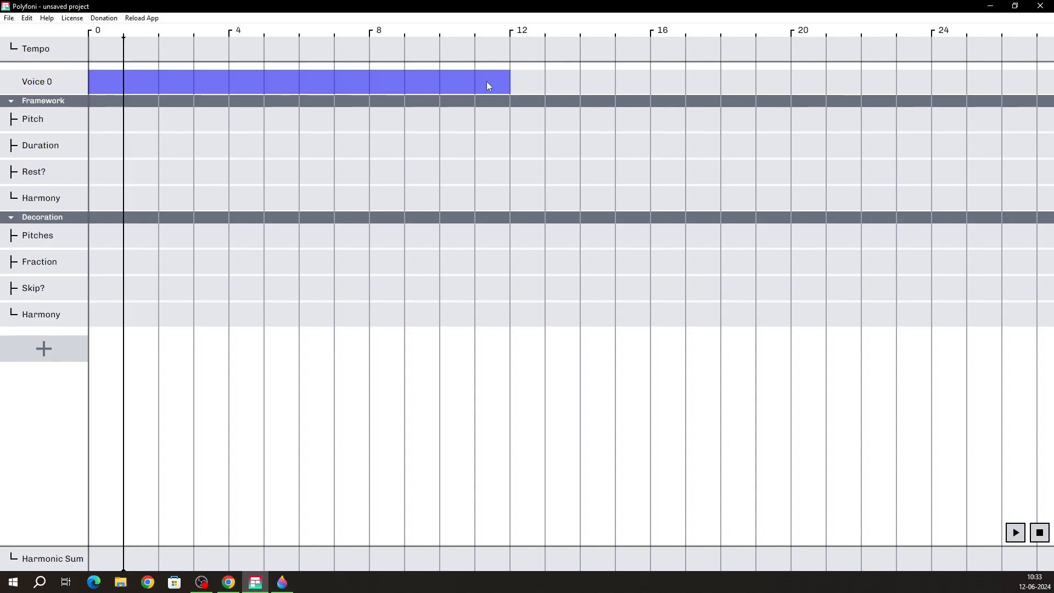
left_click(497, 81)
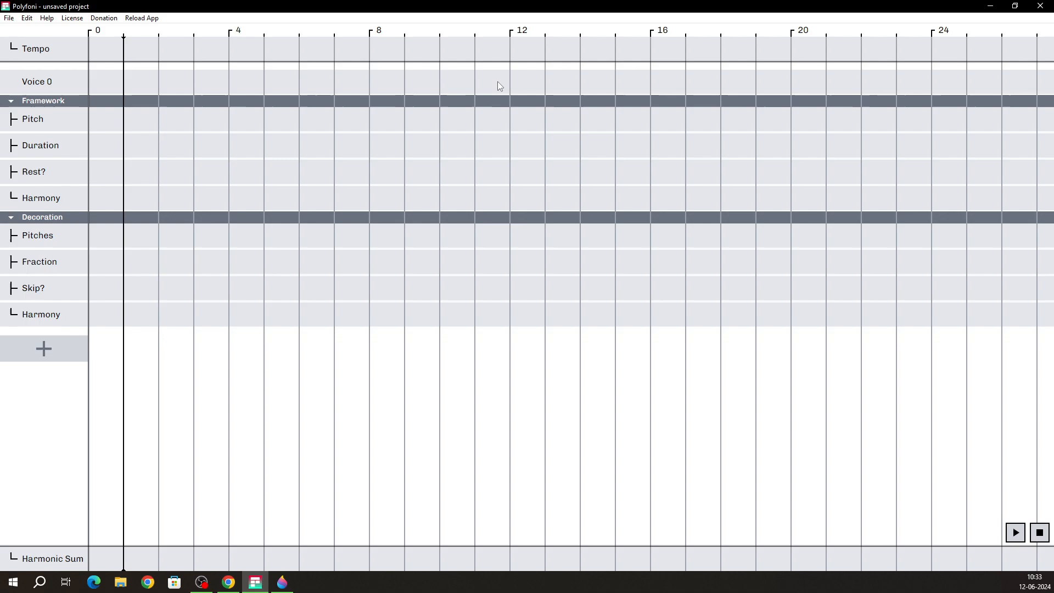
Step: Select beats 0 to 12 on the Framework's Pitch and Duration rows in turn, and mark a similar range on the Rest? row
left_click(107, 119)
mouse_move(107, 119)
left_mouse_down()
mouse_move(510, 105)
mouse_move(104, 118)
mouse_move(501, 126)
left_mouse_up()
left_click(102, 118)
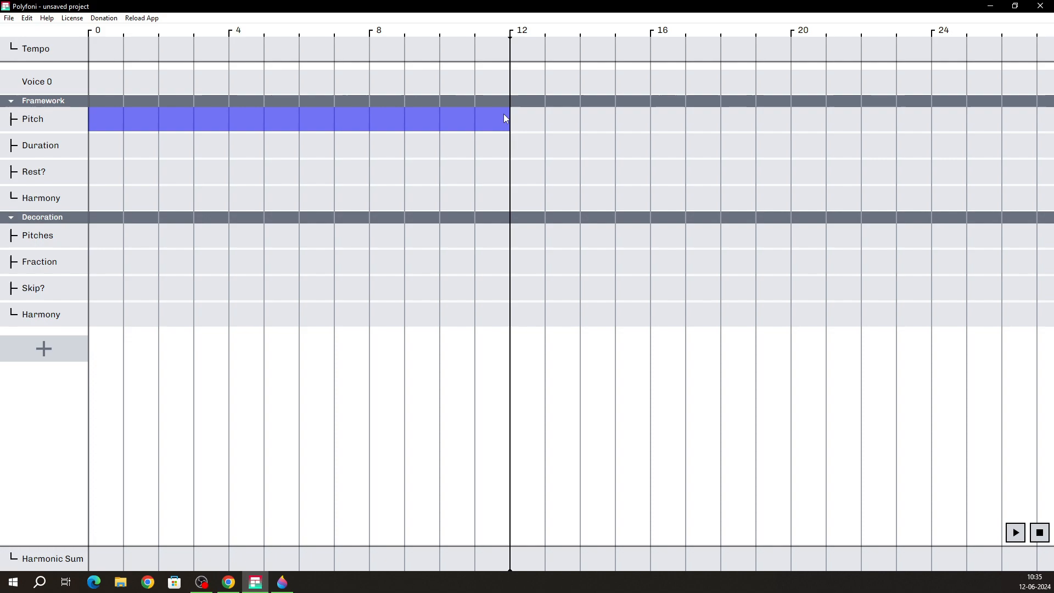
left_click_drag(101, 146, 497, 145)
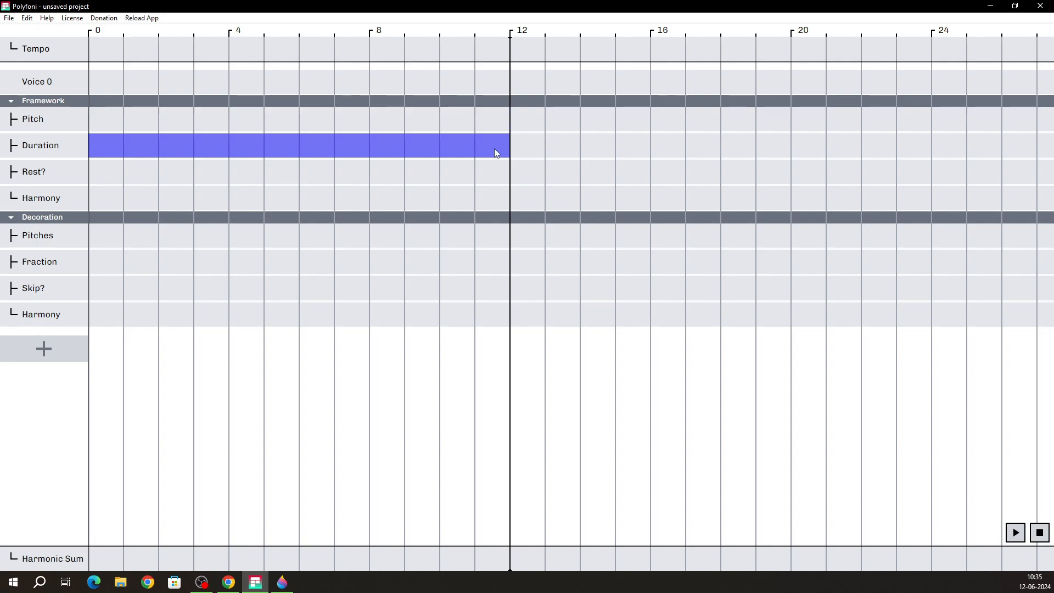
left_click_drag(104, 173, 519, 161)
left_click(519, 161)
left_click(112, 177)
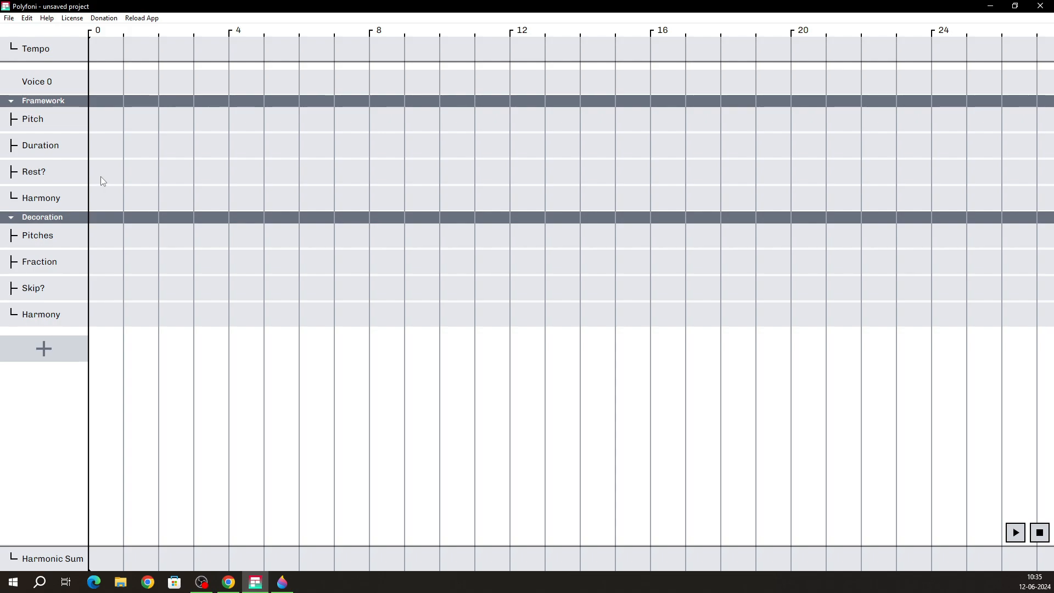
Step: Select beats 0 to 12 on the Framework's Harmony row and on its Pitch row
left_click_drag(109, 205, 529, 202)
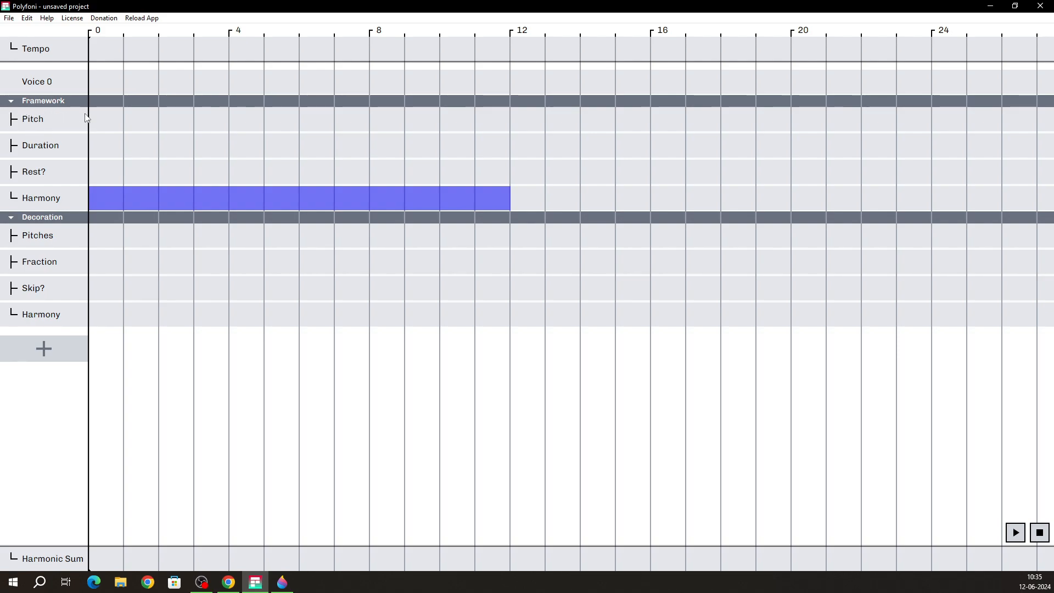
left_click_drag(101, 197, 475, 202)
left_click_drag(108, 124, 478, 130)
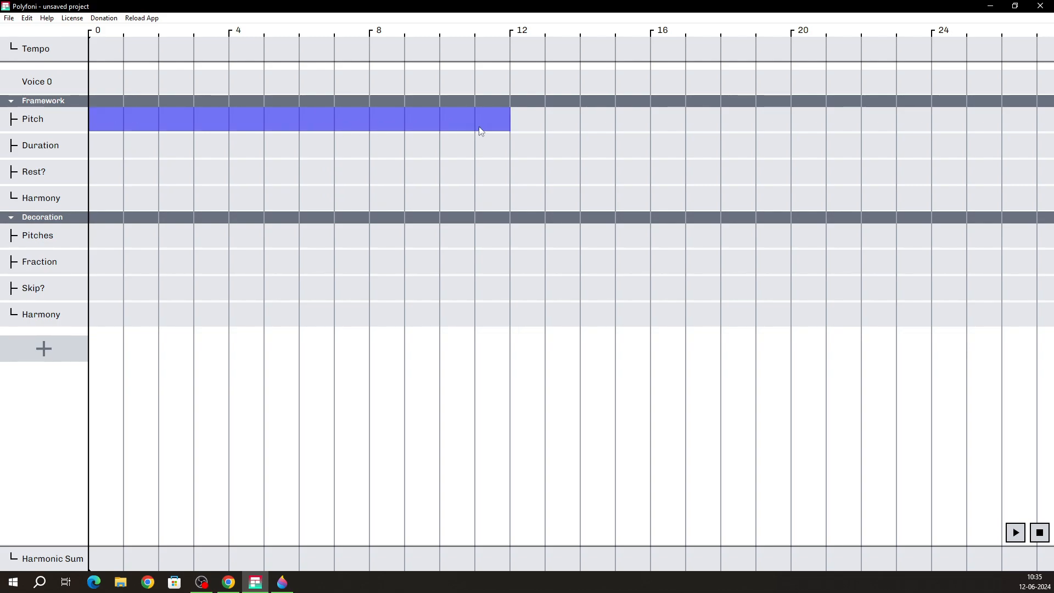
mouse_move(98, 202)
left_mouse_down()
mouse_move(486, 197)
mouse_move(211, 200)
mouse_move(469, 200)
mouse_move(16, 221)
left_mouse_up()
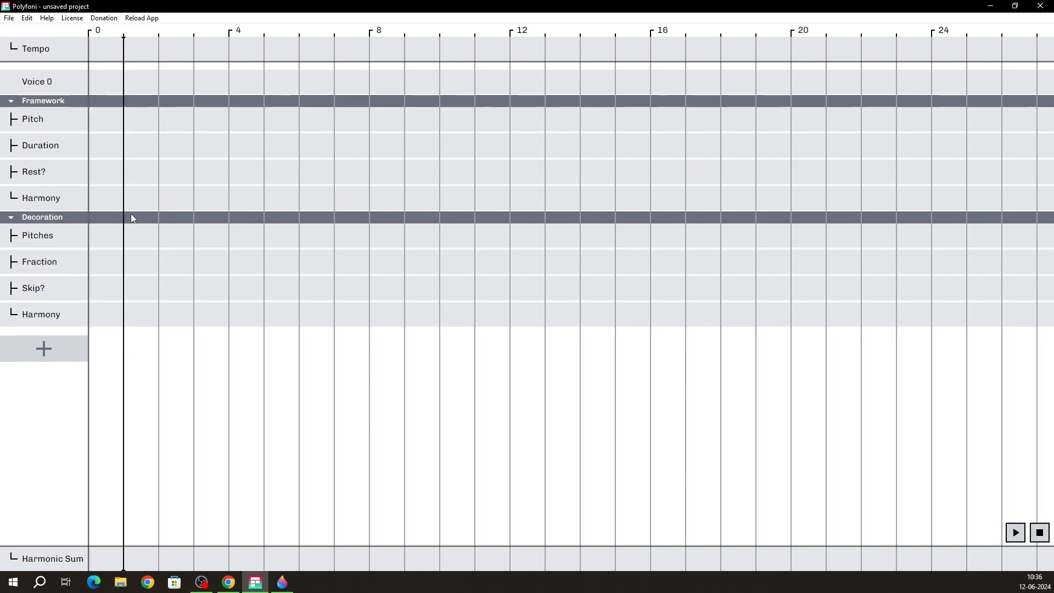
Step: Collapse the Decoration group and create items from beat 0 to 16 on the Framework's Pitch, Duration, Rest? and Harmony rows
left_click(13, 218)
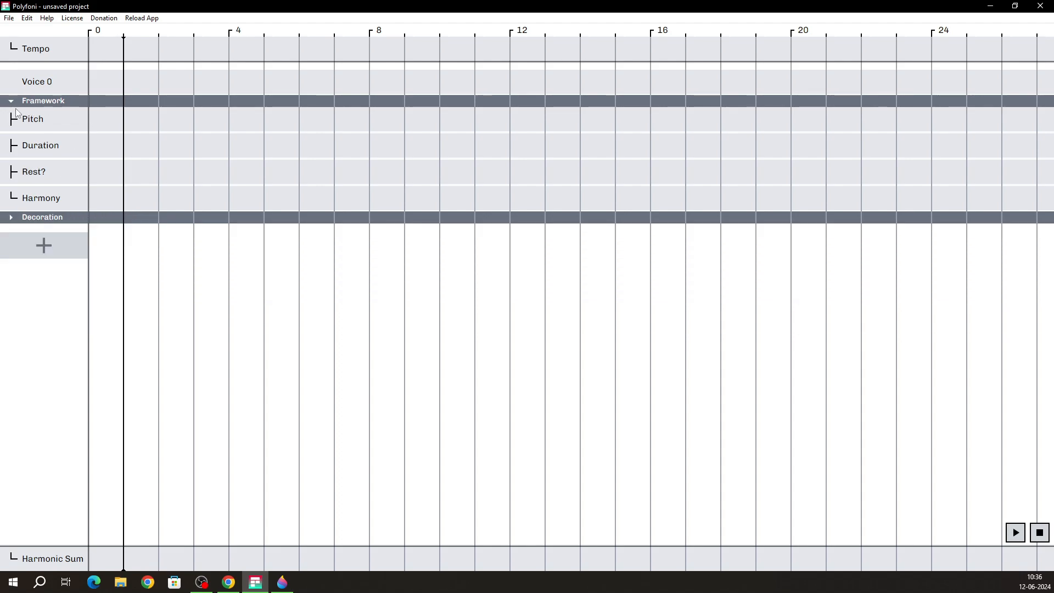
left_click(98, 118)
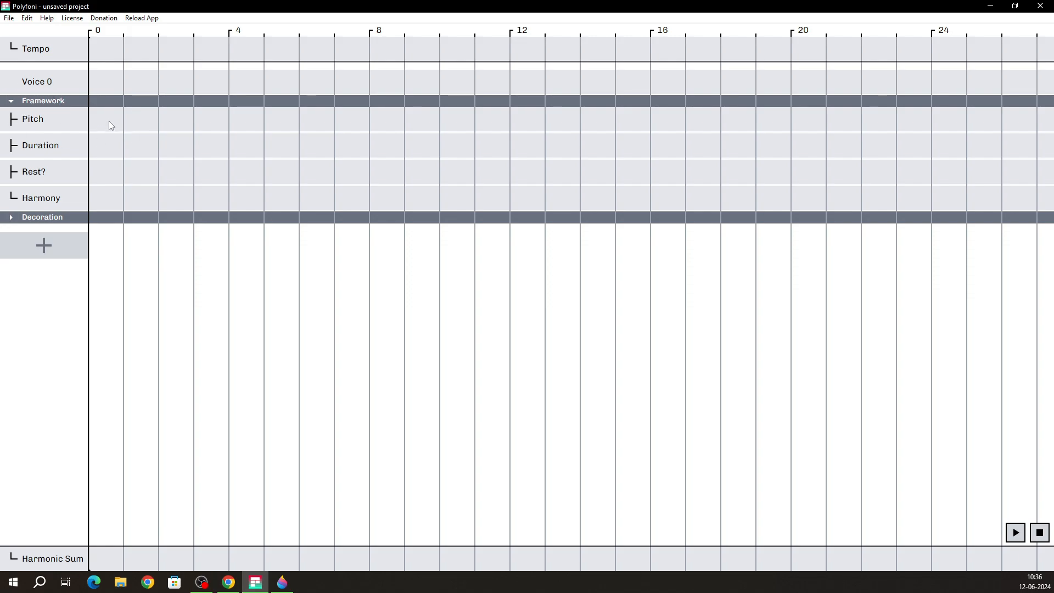
left_click_drag(108, 120, 639, 193)
left_click(118, 124)
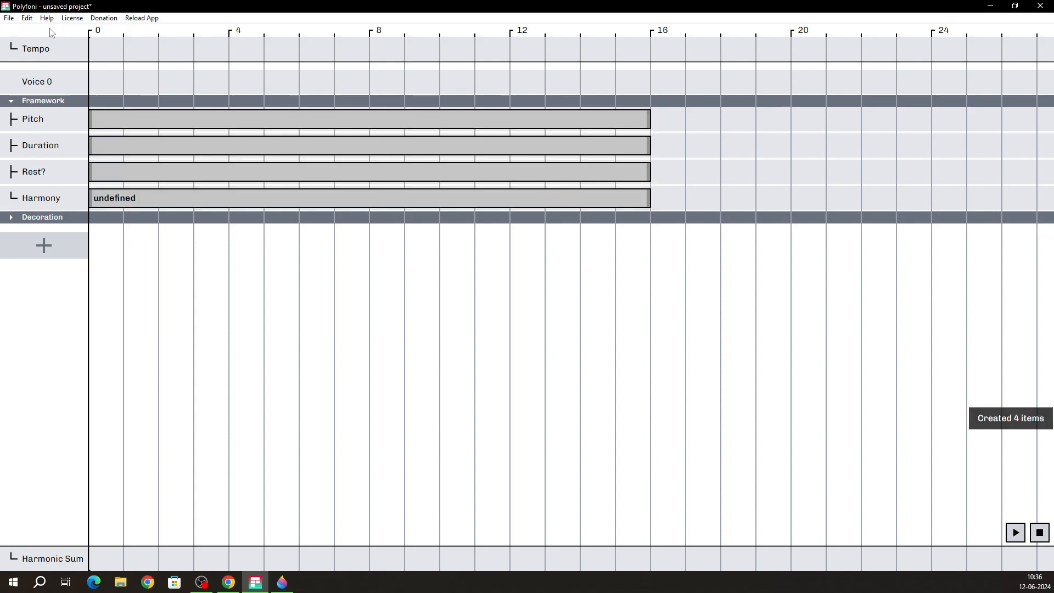
left_click(28, 18)
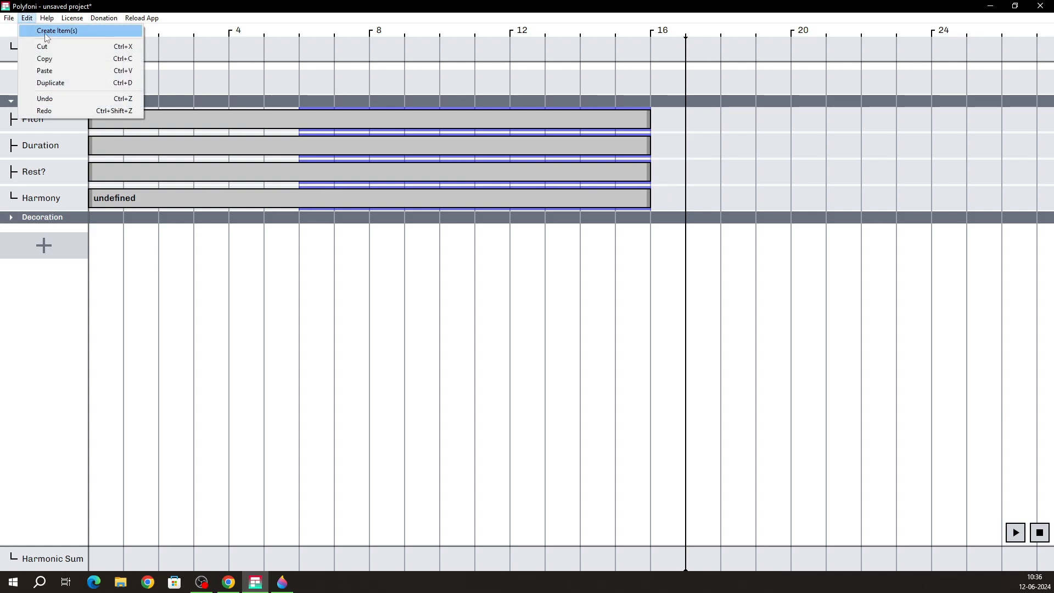
left_click(60, 31)
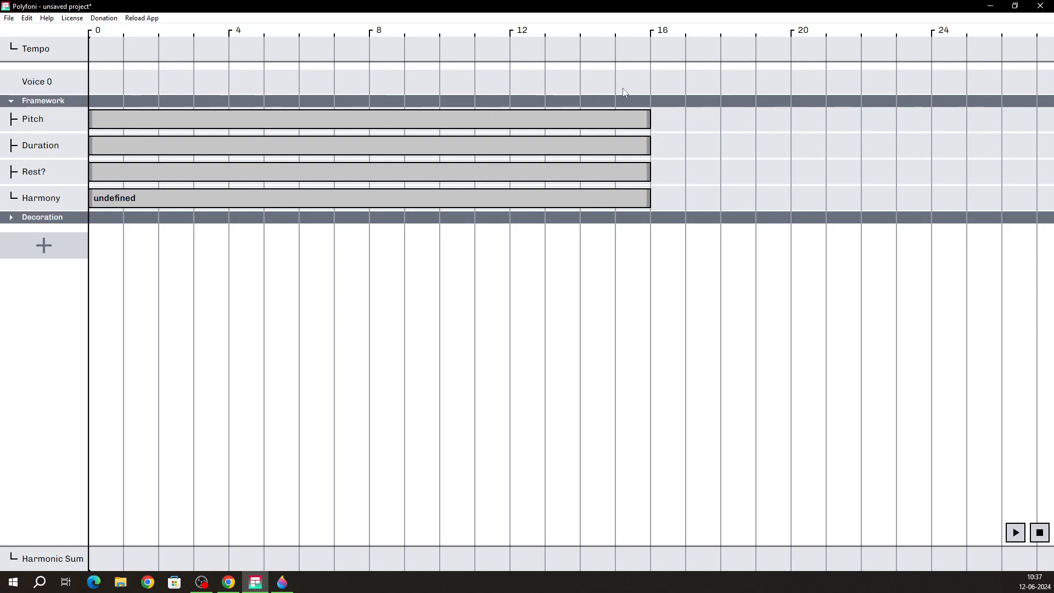
Step: Open the Pitch, Rest? and Harmony items in turn to examine the kind of input each one takes
left_click(303, 118)
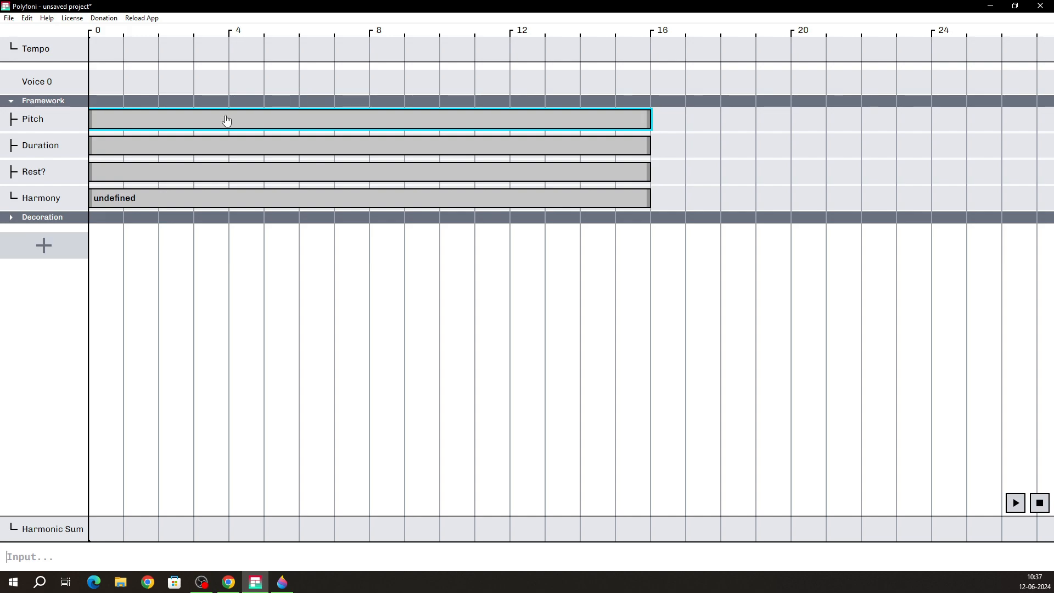
left_click(70, 170)
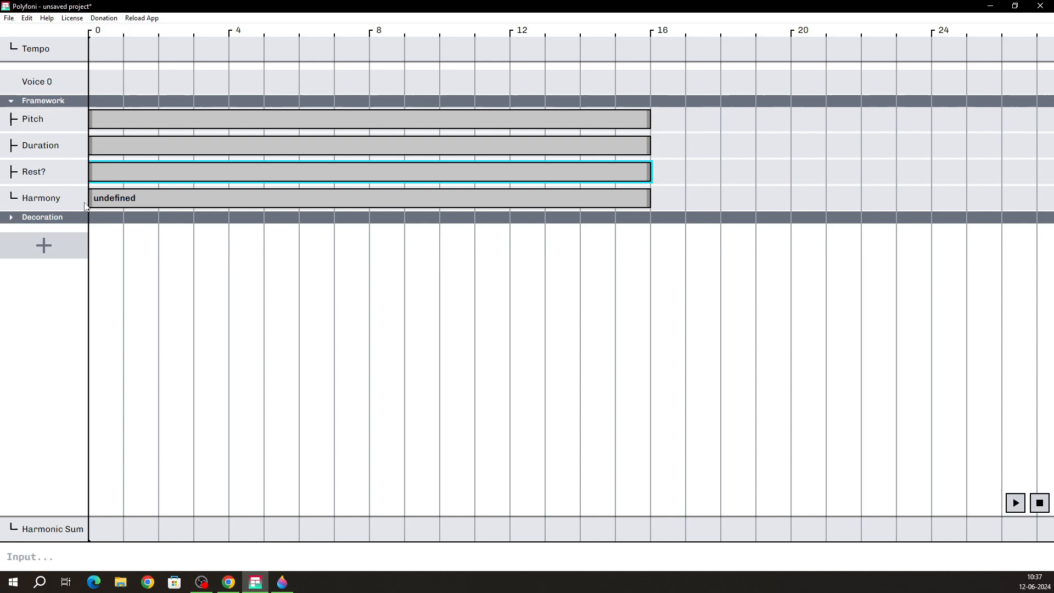
left_click(138, 202)
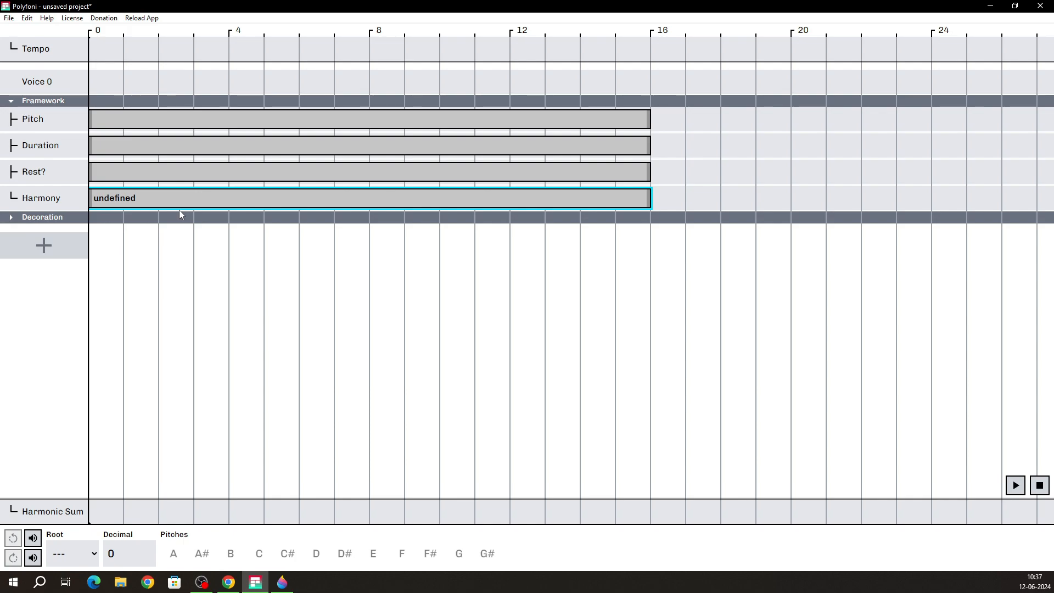
Step: Go through the Pitch, Duration and Rest? items repeatedly to compare their expression input fields
left_click(147, 125)
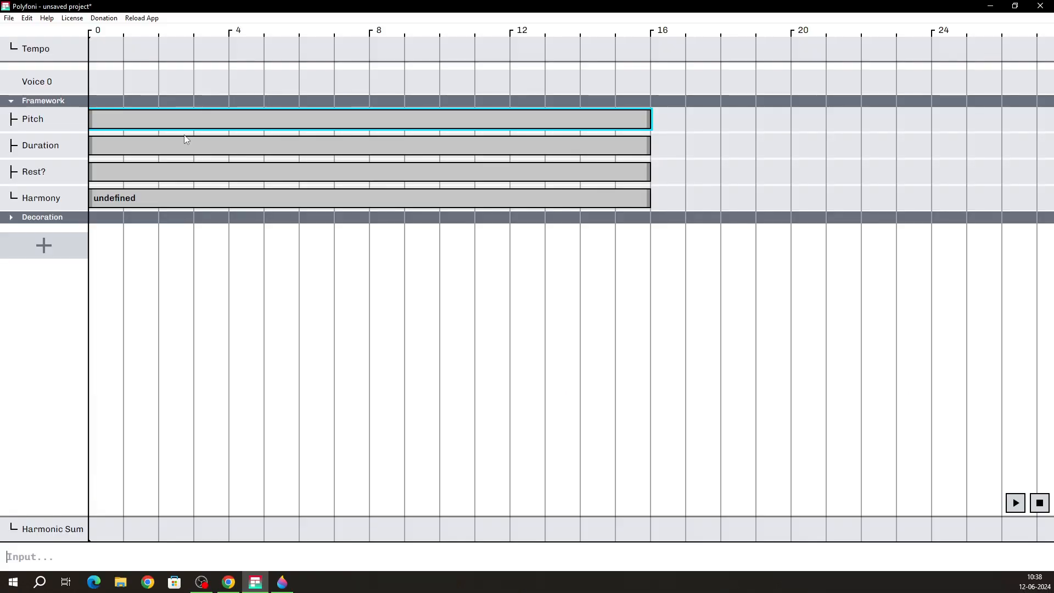
left_click(173, 154)
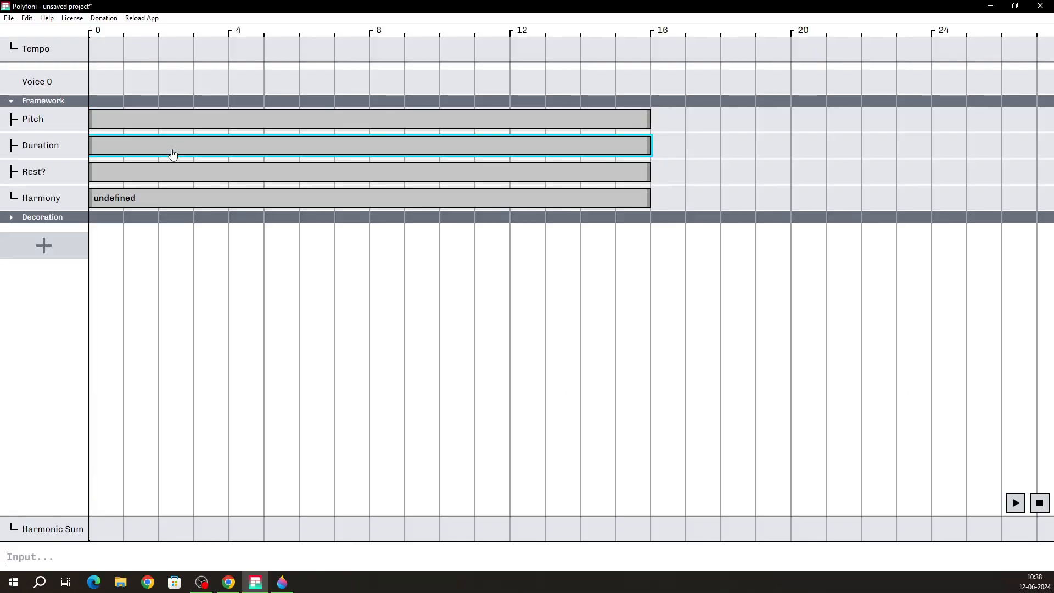
left_click(171, 175)
left_click(170, 122)
left_click(170, 147)
left_click(170, 176)
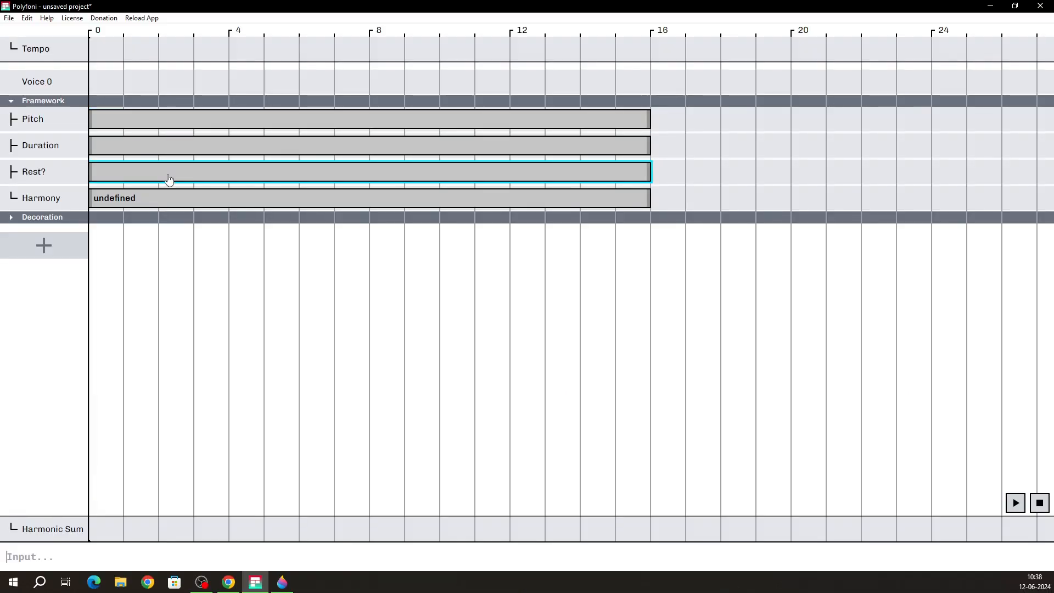
left_click(162, 120)
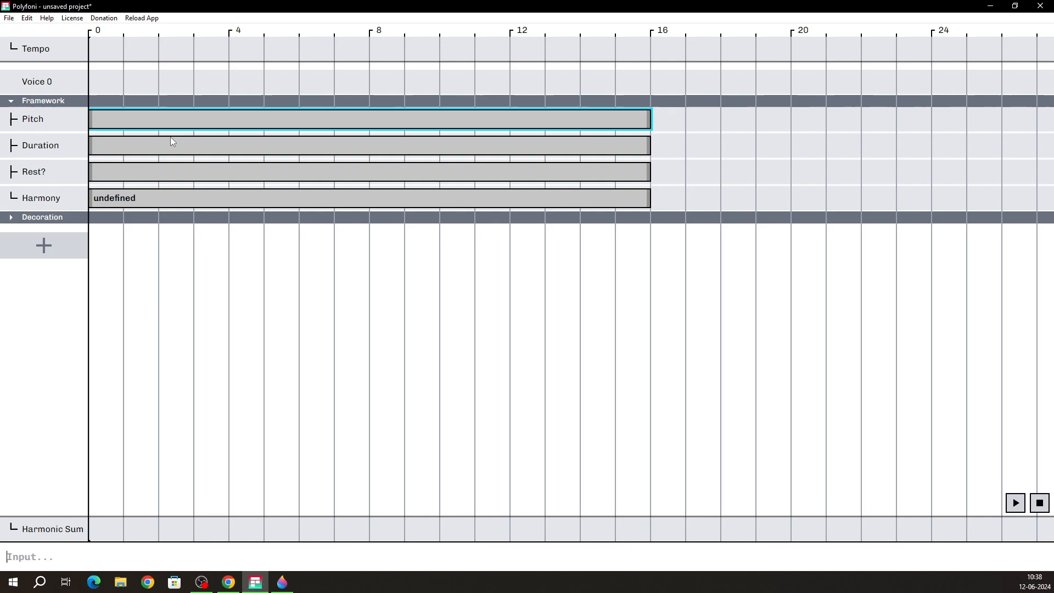
left_click(171, 145)
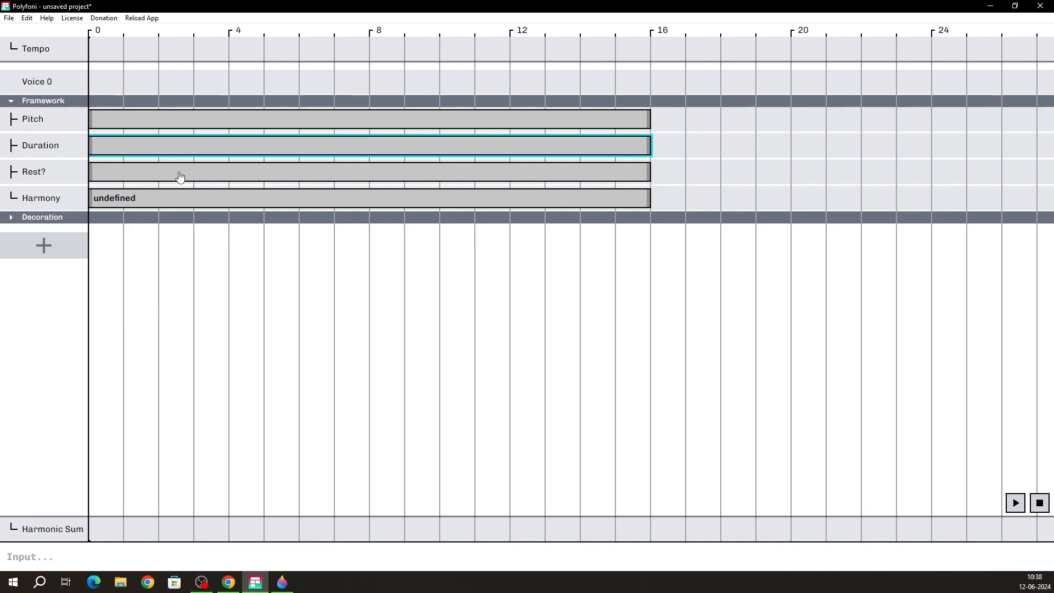
left_click(180, 177)
left_click(192, 123)
left_click(192, 147)
left_click(195, 173)
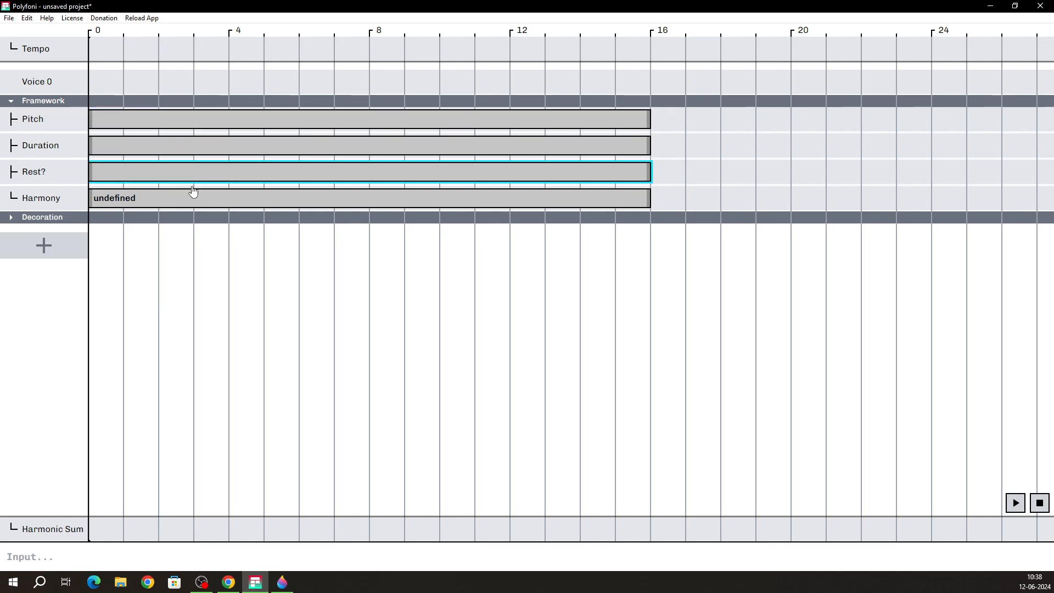
Step: Set the Framework's Harmony item to the pitches A, C and E with A as root, and inspect its decimal value
left_click(164, 197)
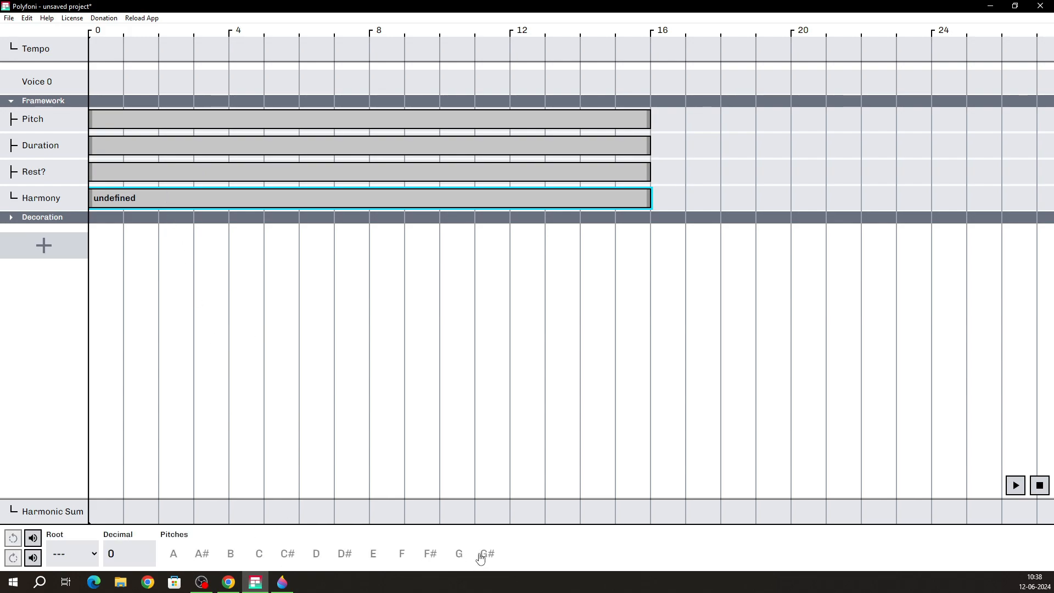
left_click(174, 555)
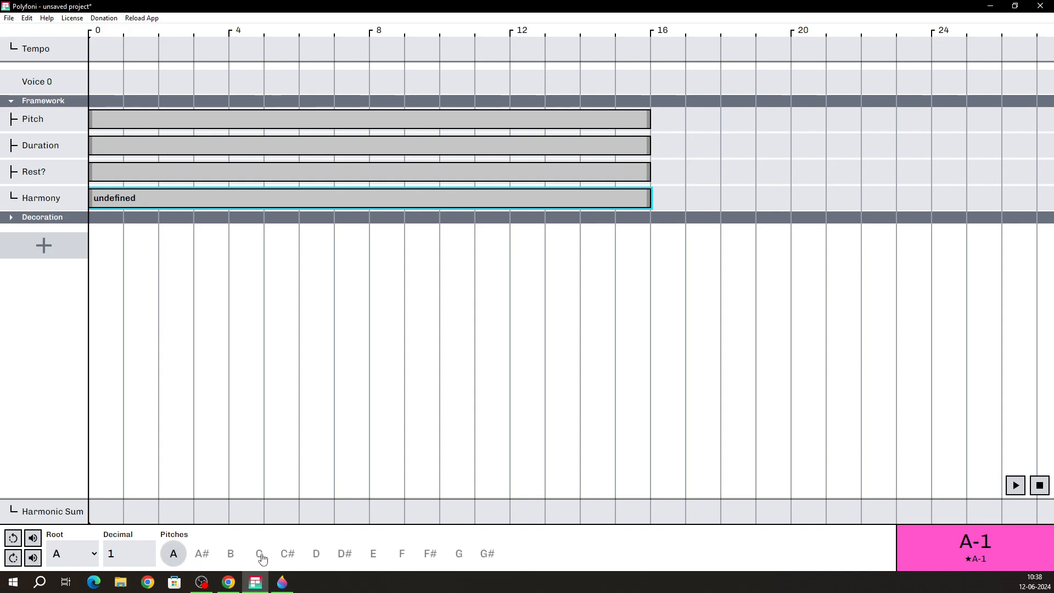
left_click(258, 555)
left_click(259, 553)
left_click(171, 556)
left_click(171, 556)
left_click(258, 557)
left_click(373, 553)
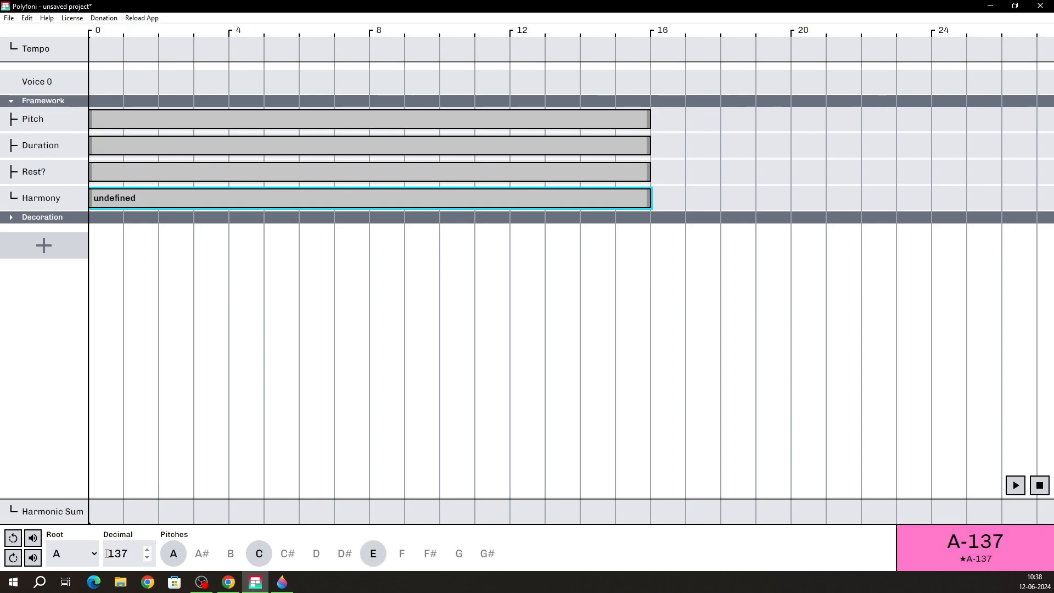
double_click(124, 554)
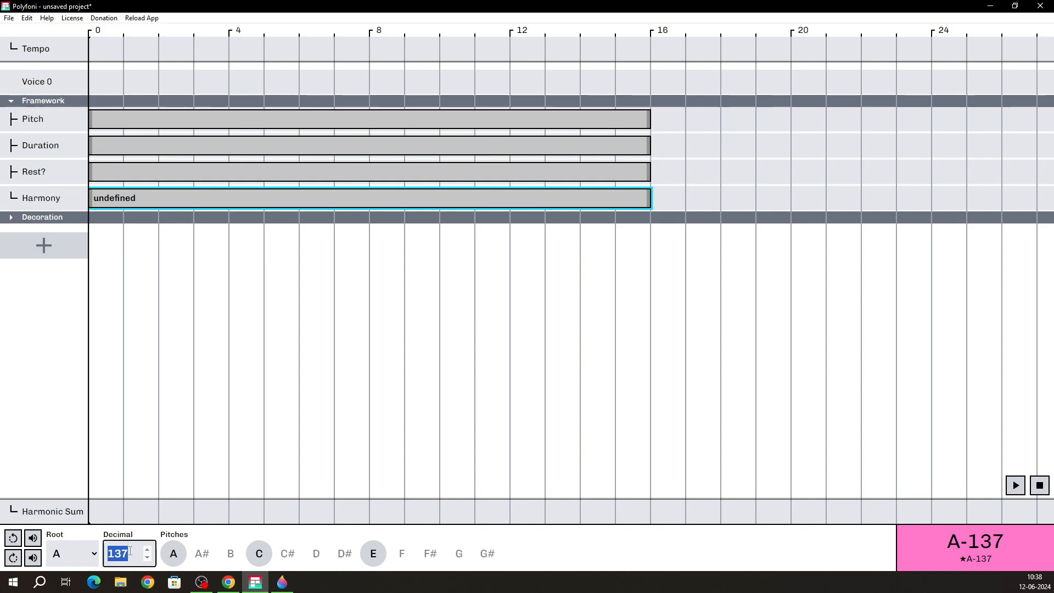
left_click(130, 551)
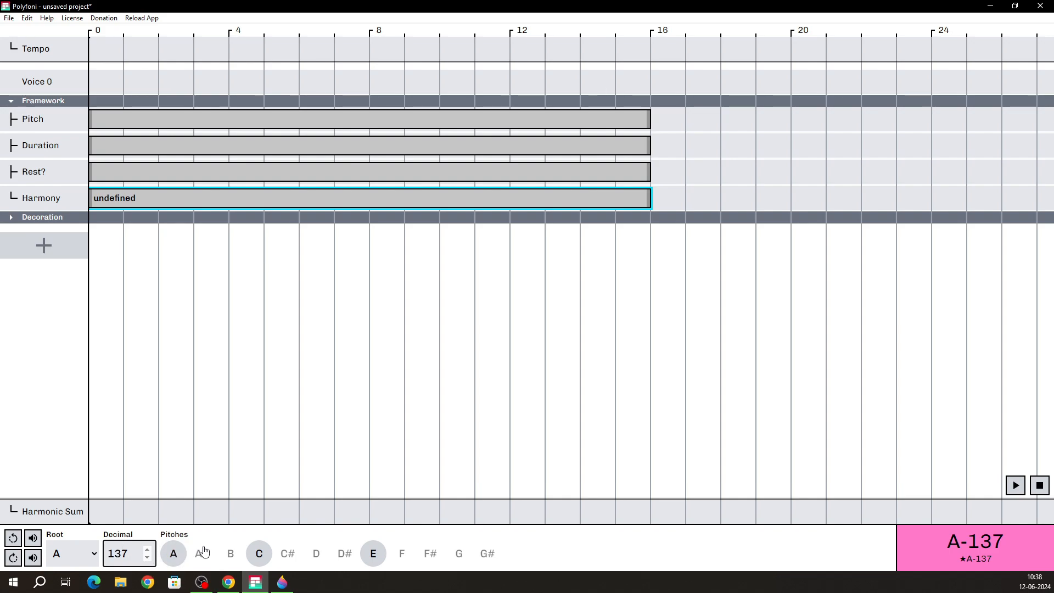
left_click(230, 537)
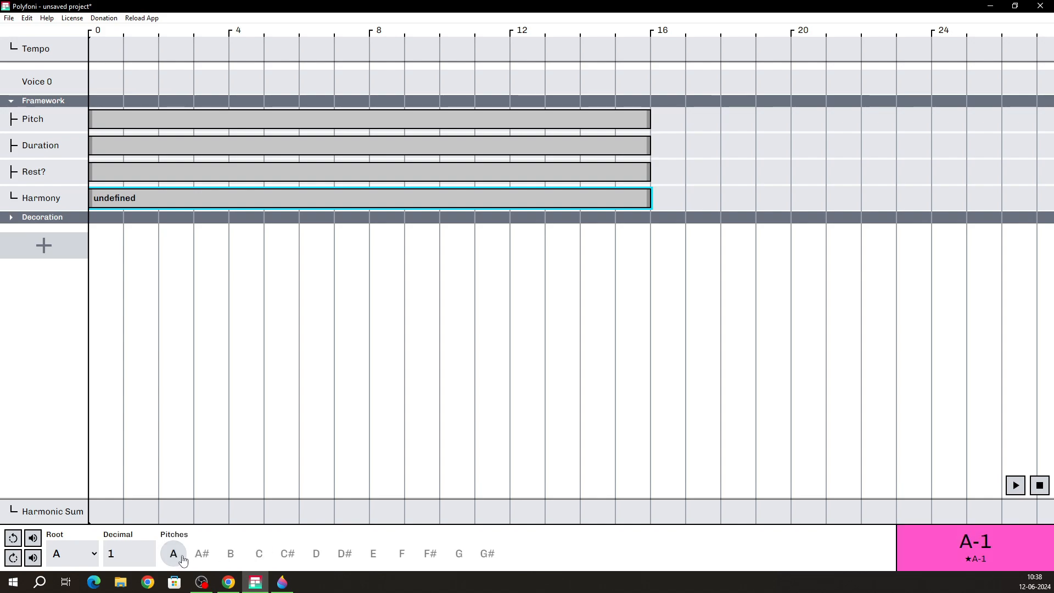
left_click(245, 510)
left_click(136, 120)
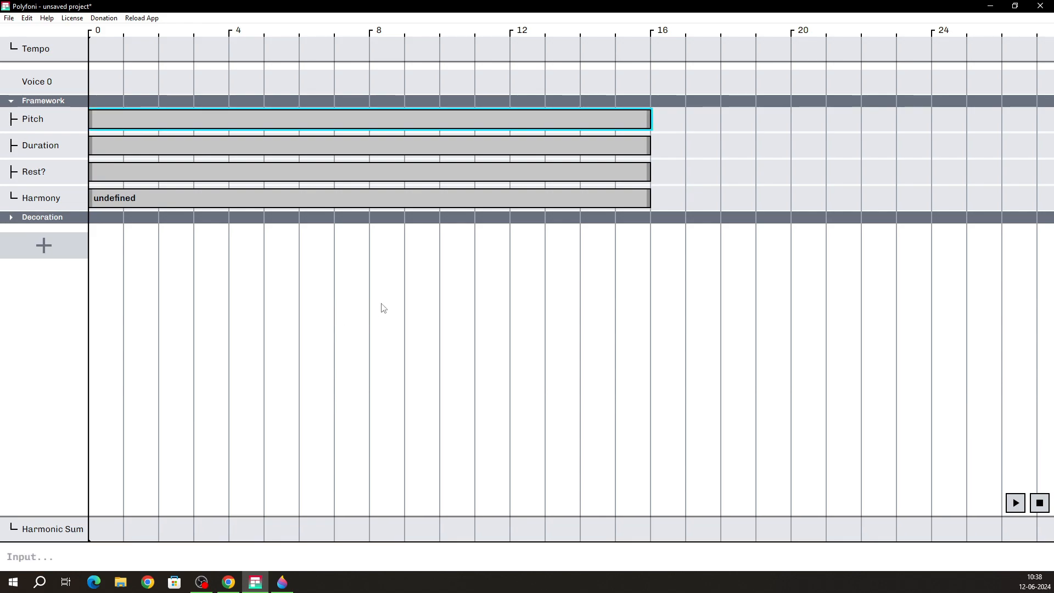
Step: Set the Framework's Duration item to the expression 1+2 and reopen it to check the stored expression
left_click(125, 153)
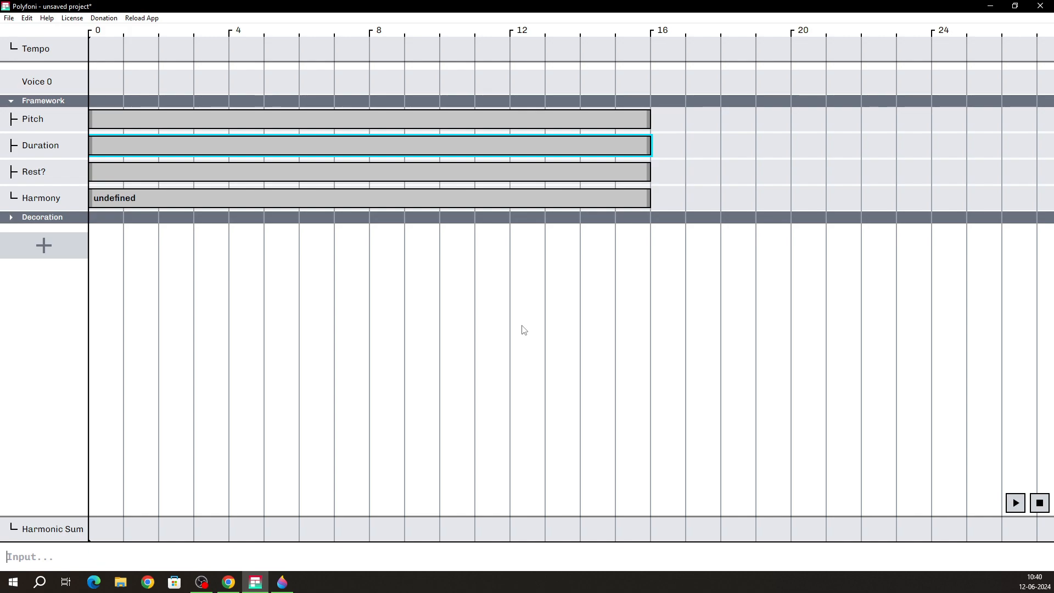
type("1+2")
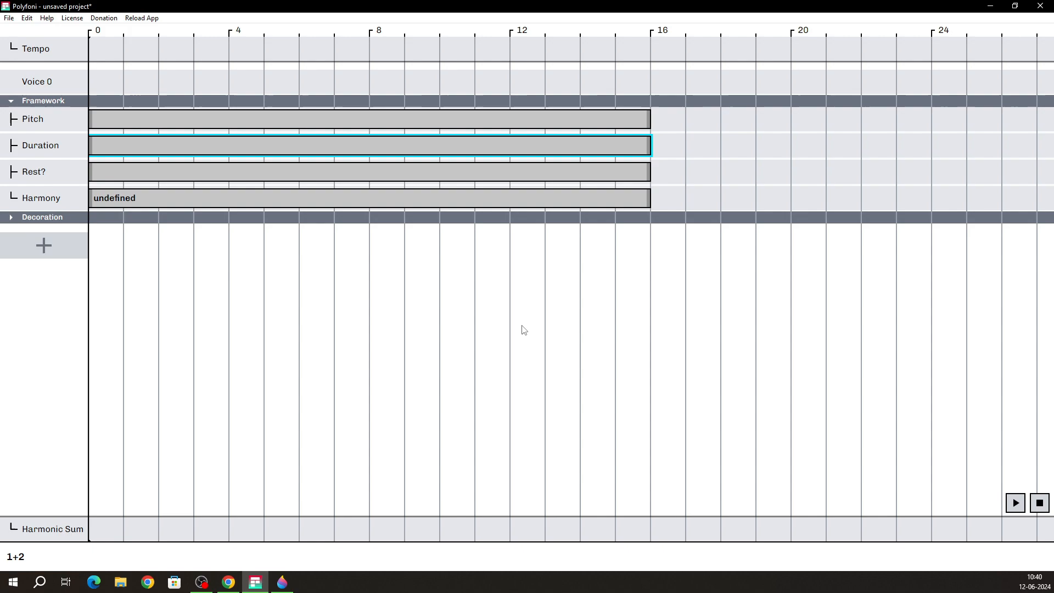
key("Return")
left_click(97, 259)
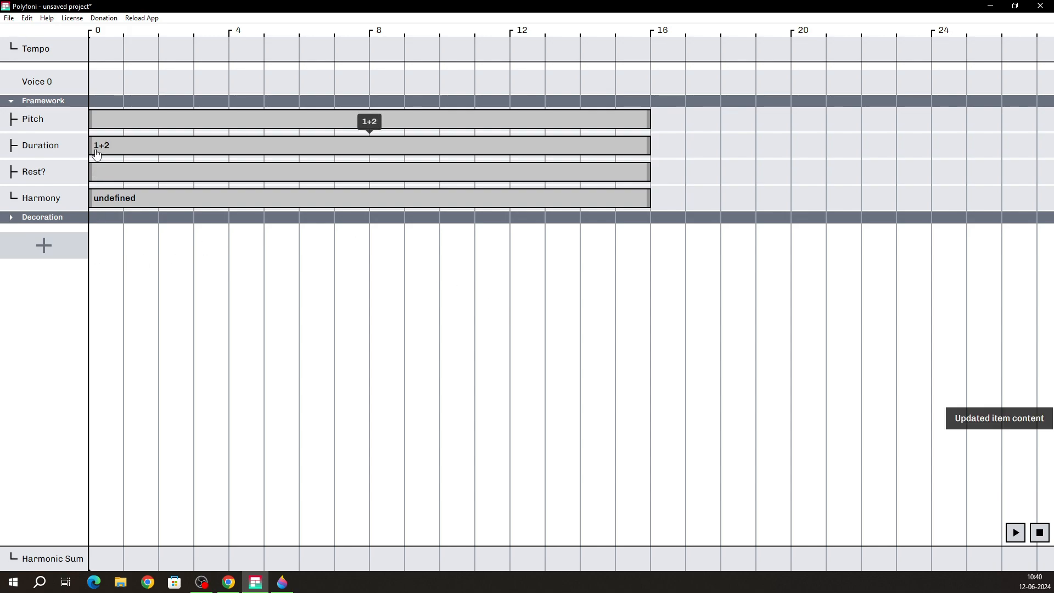
left_click(97, 155)
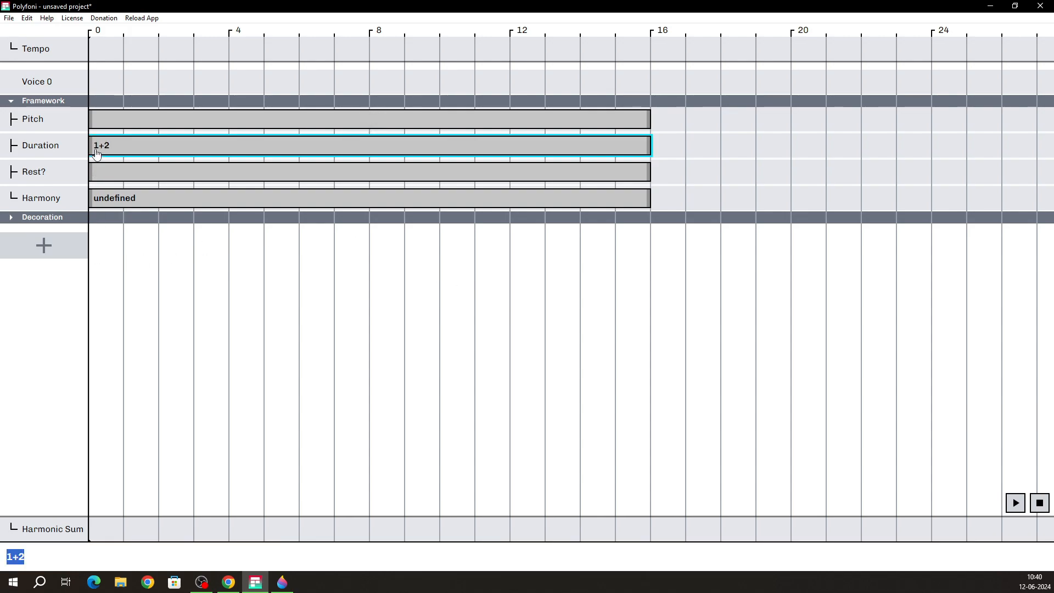
left_click(105, 149)
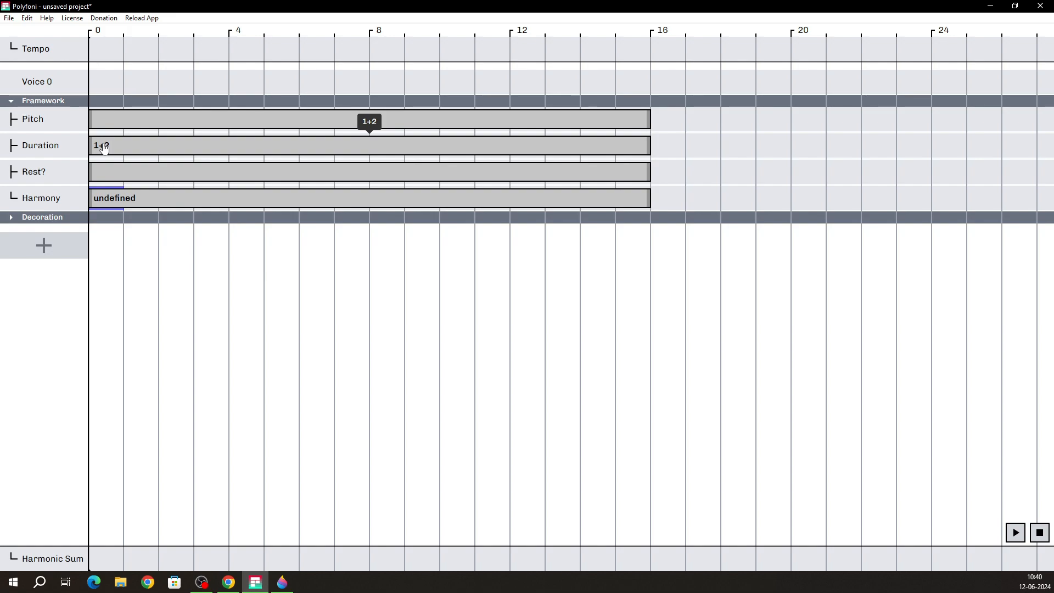
left_click(168, 144)
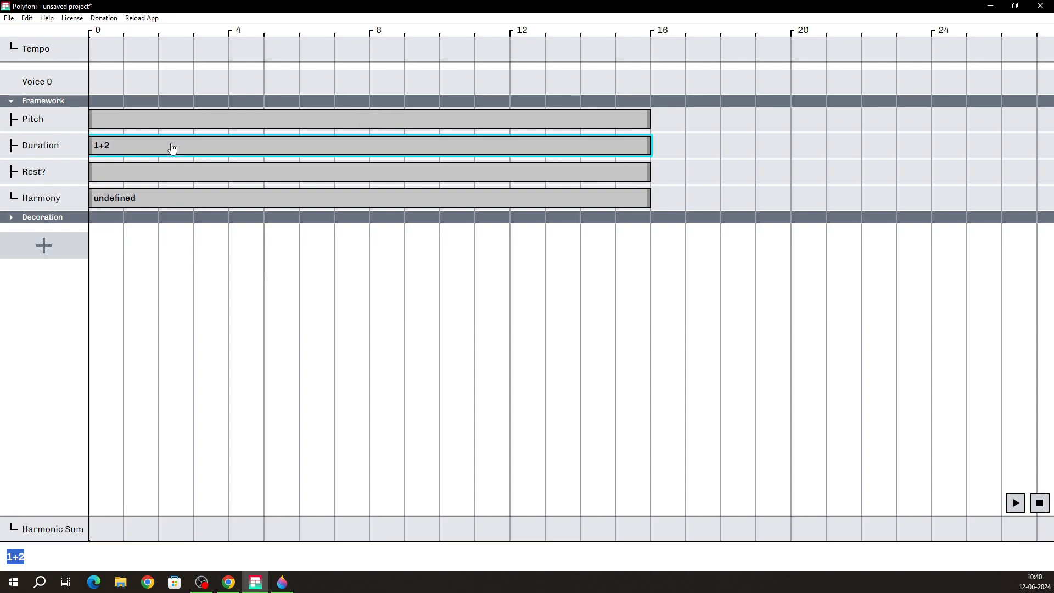
left_click(94, 231)
Step: Set the Framework's Pitch item to 0
right_click(112, 127)
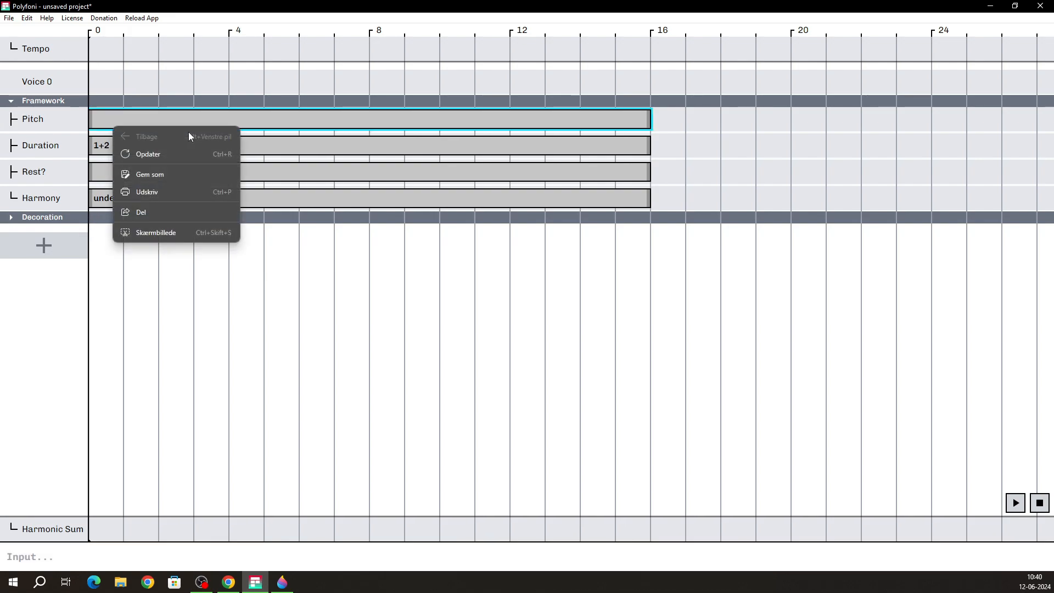
left_click(110, 114)
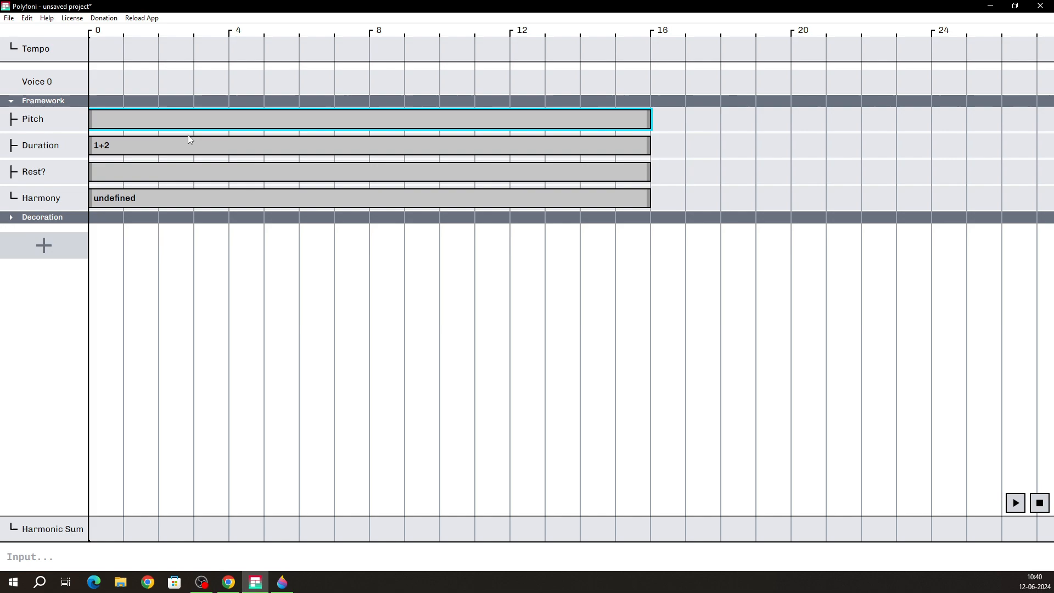
left_click(122, 242)
left_click(104, 118)
type("0")
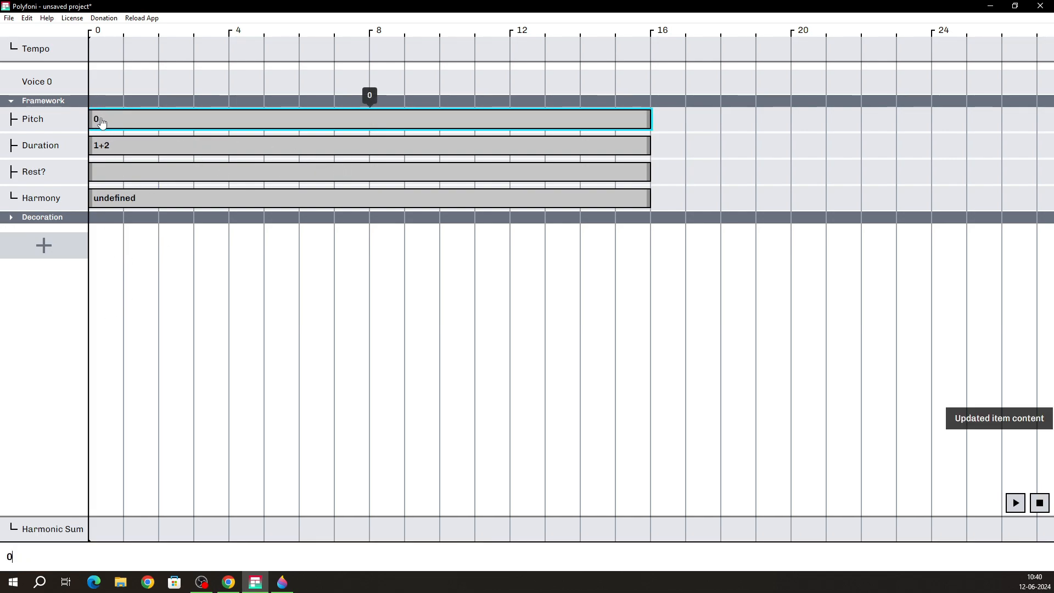
left_click(123, 269)
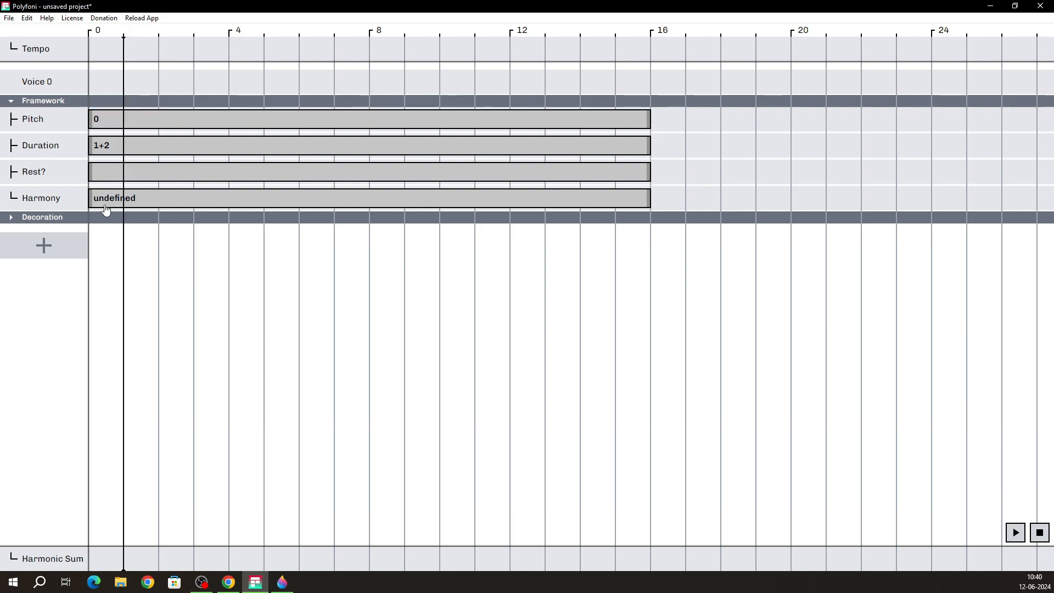
Step: Set the Framework's Rest? item to False
left_click(116, 177)
type("Fa")
key("BackSpace")
key("BackSpace")
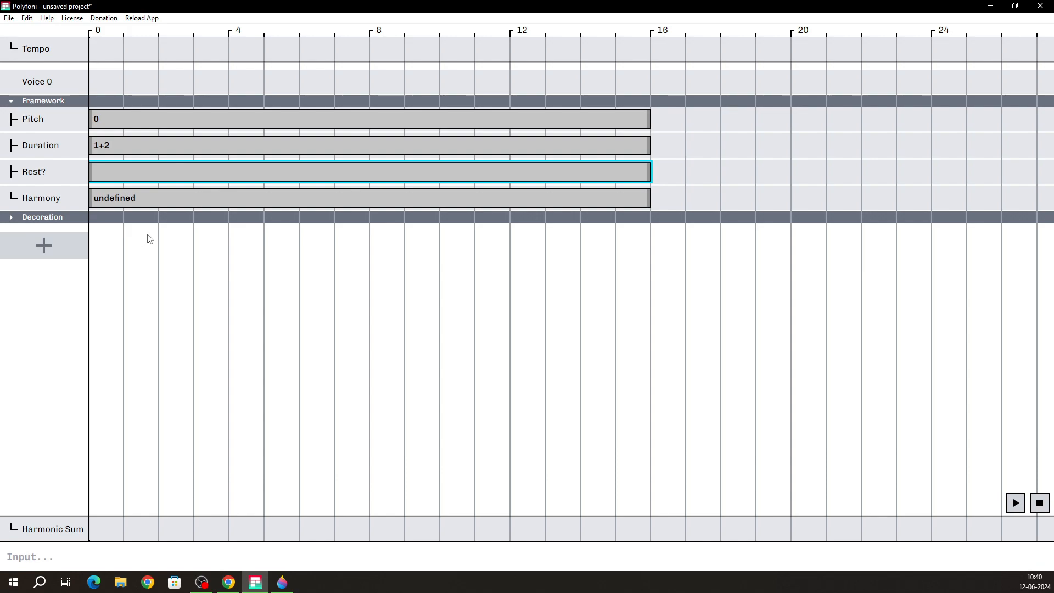
type("False")
key("Return")
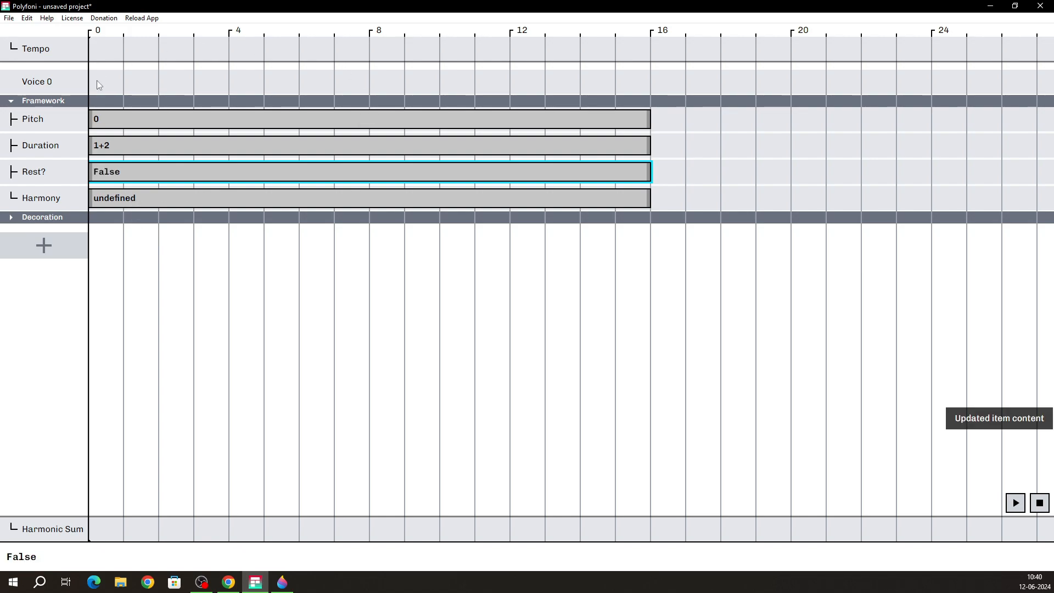
Step: Set the Framework's Harmony item to the pitches A, C and E with root A, and preview its sound, including as a scale
left_click_drag(96, 80, 629, 79)
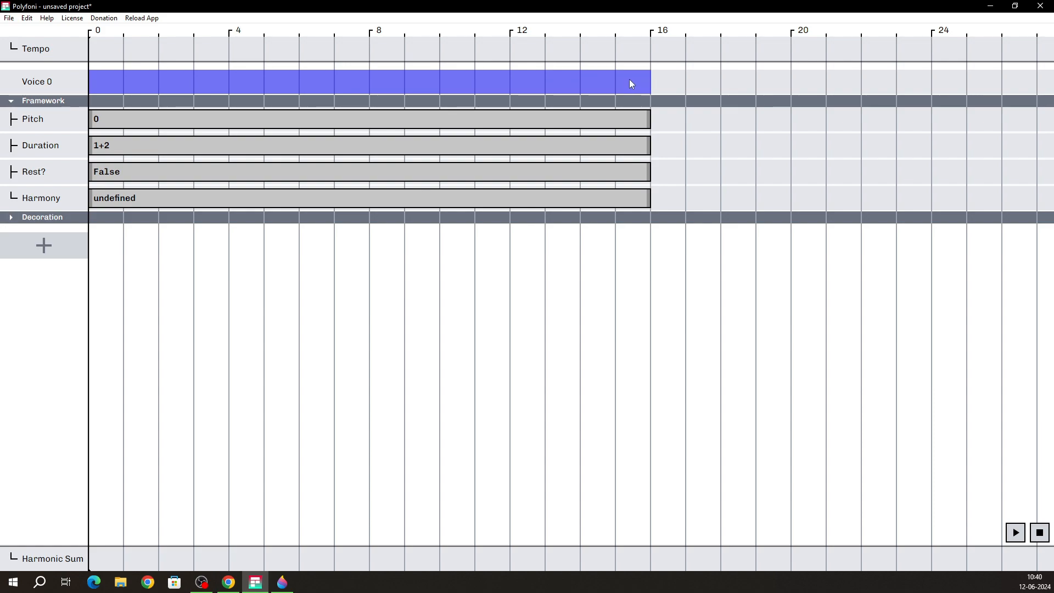
left_click(181, 201)
left_click(173, 554)
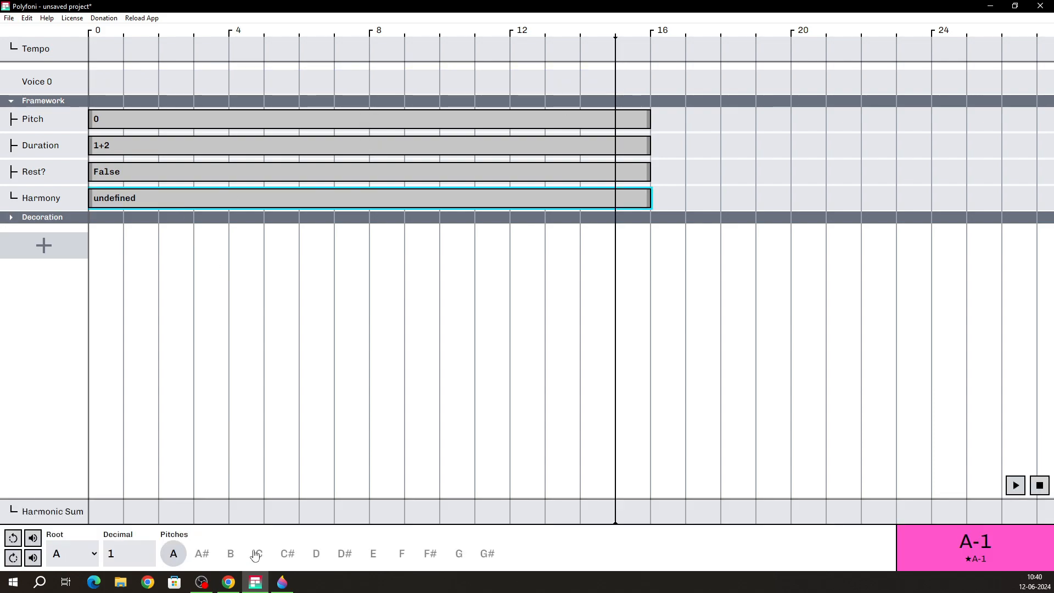
left_click(260, 554)
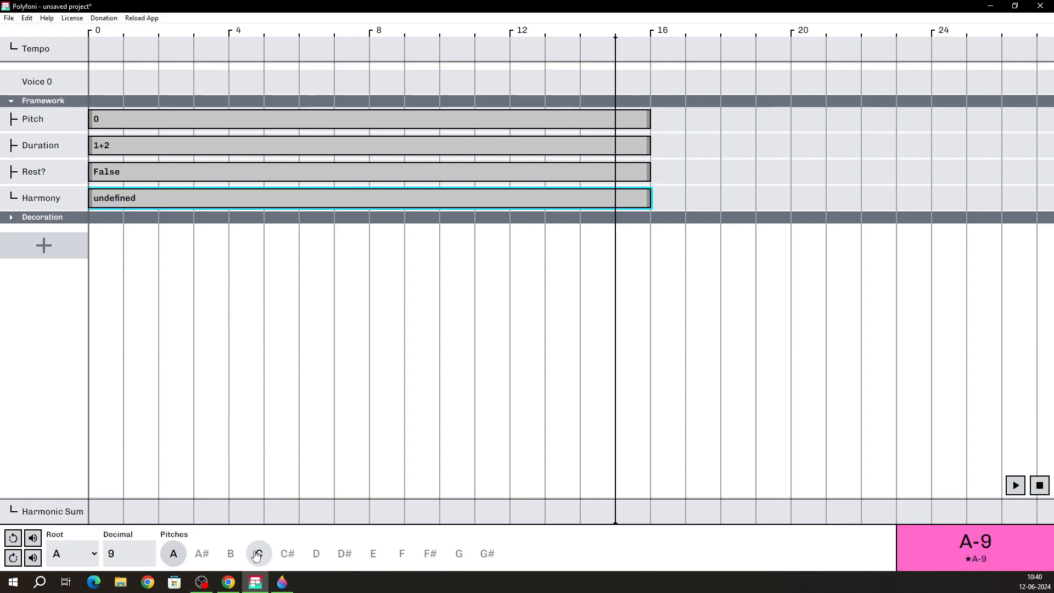
left_click(377, 553)
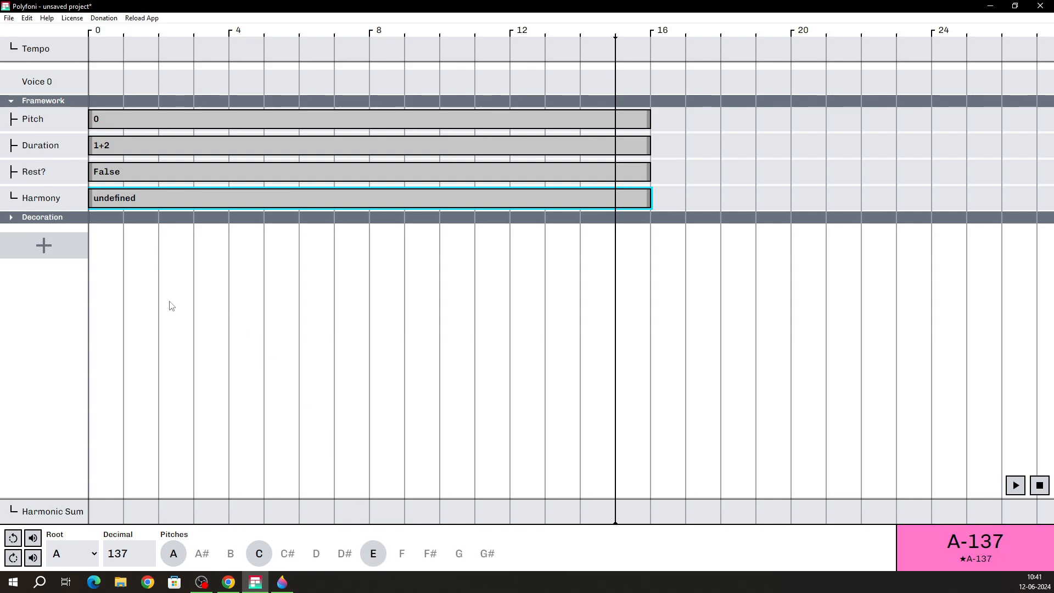
left_click(34, 540)
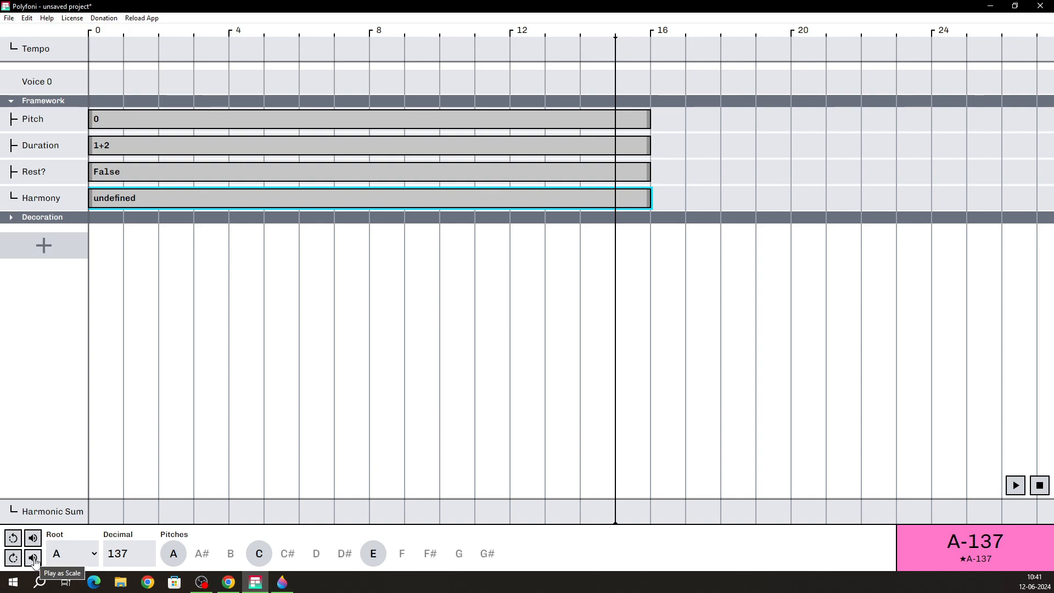
left_click(34, 559)
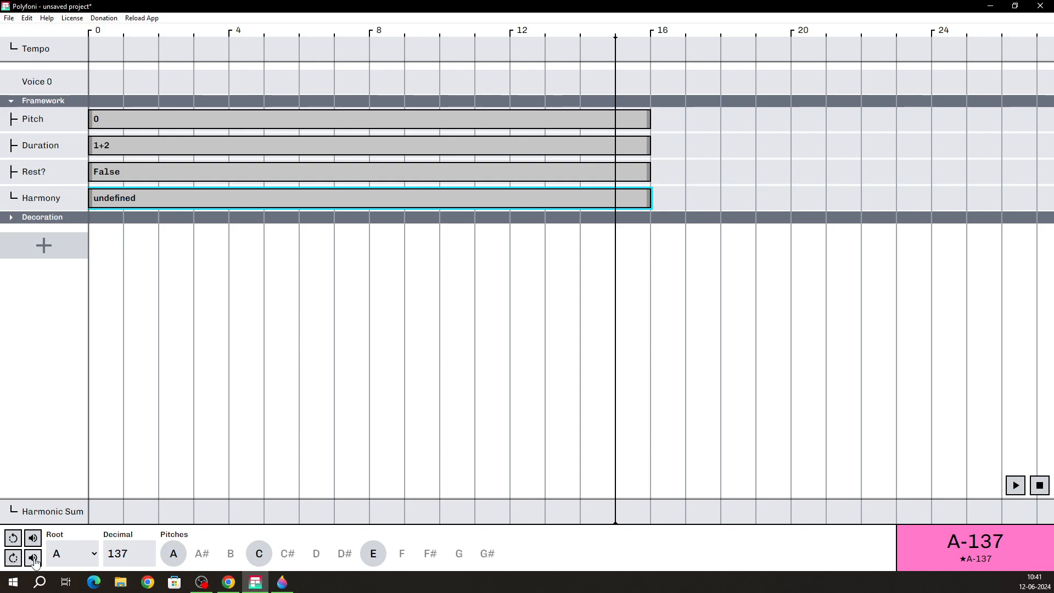
left_click(116, 322)
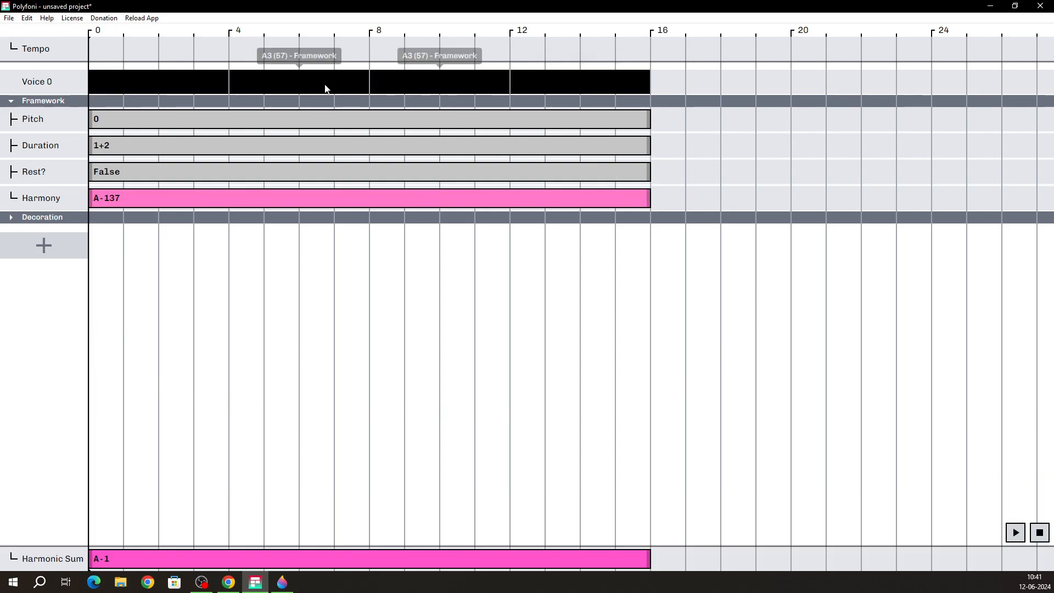
Step: Examine the generated notes of Voice 0 along the timeline and compare their lengths with the Duration item's expression
key("space")
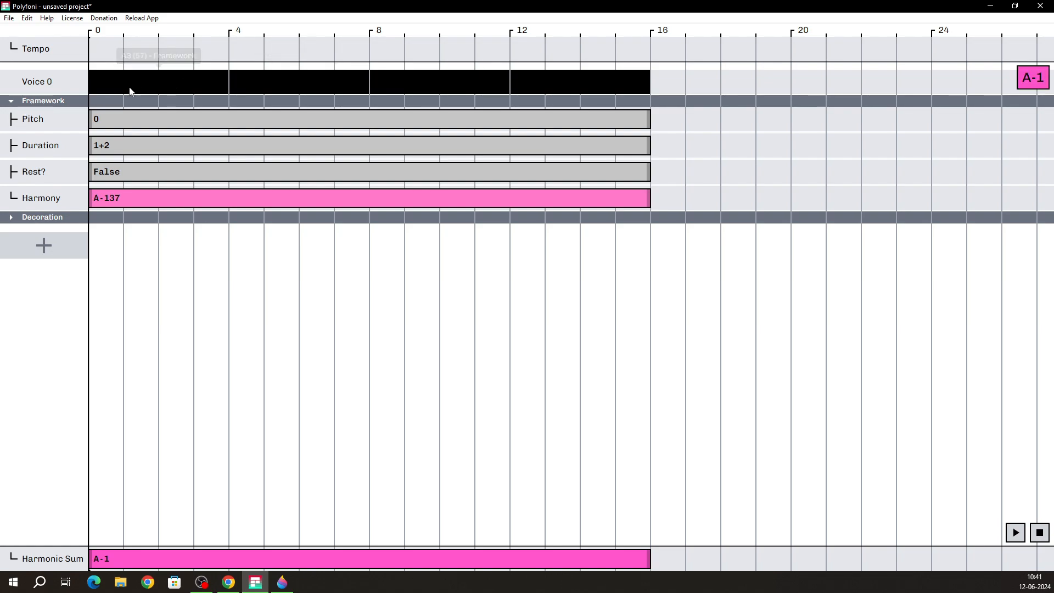
left_click(624, 72)
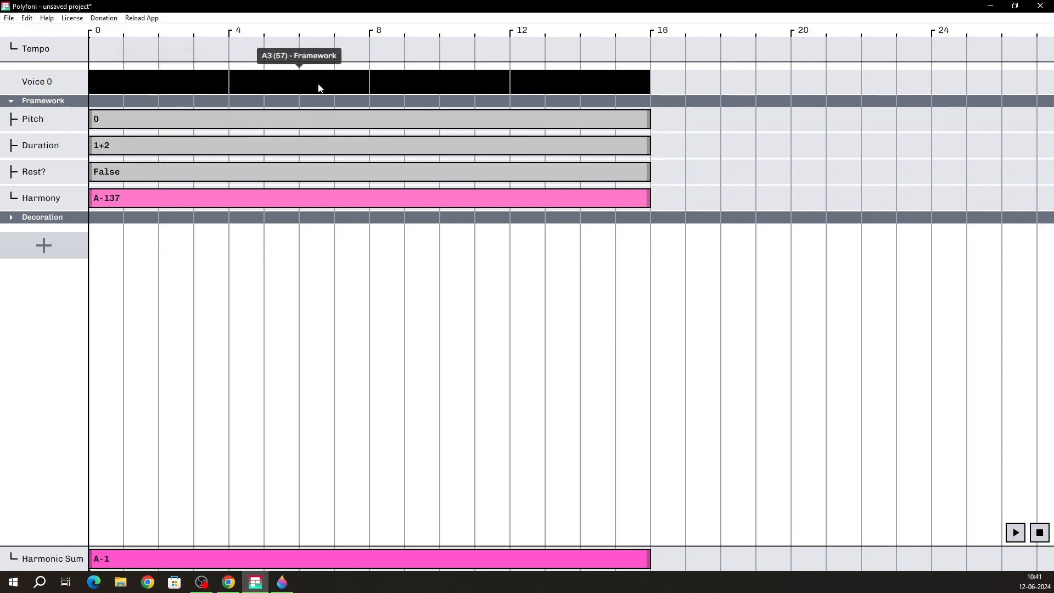
left_click_drag(101, 53, 142, 52)
left_click_drag(384, 54, 623, 49)
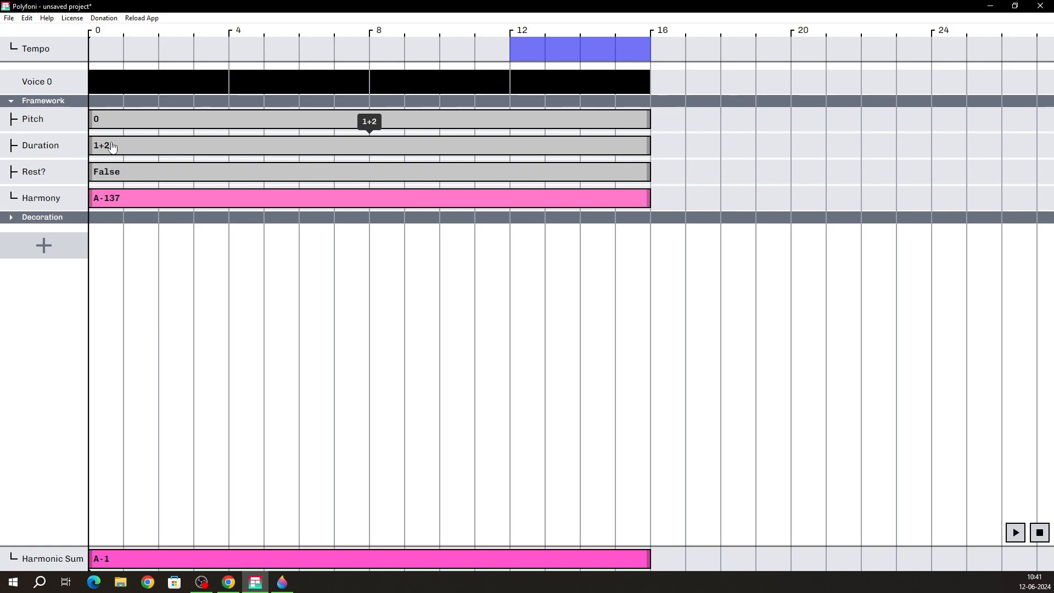
left_click(111, 147)
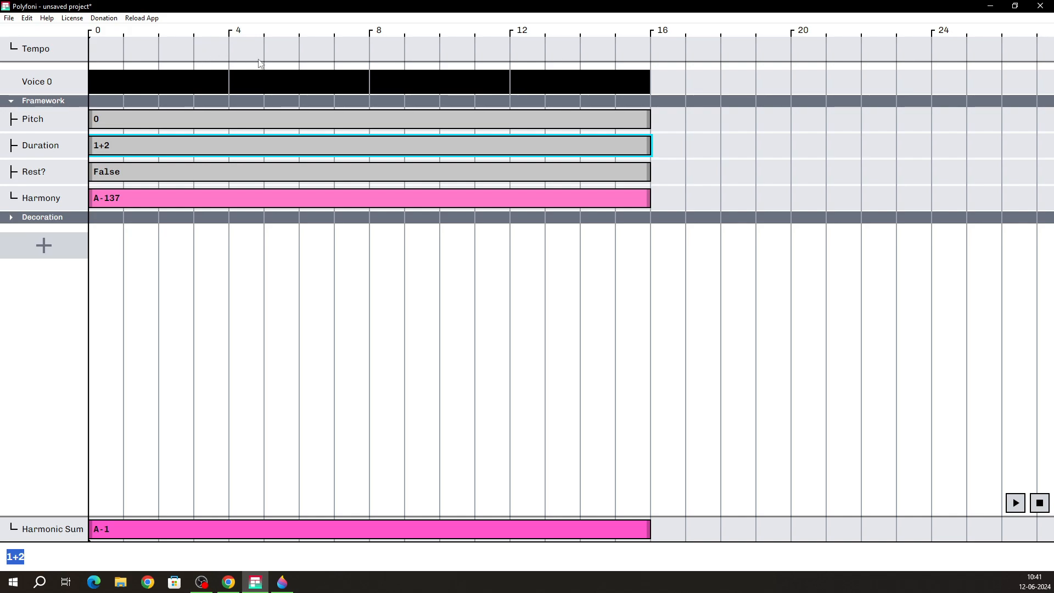
left_click(402, 63)
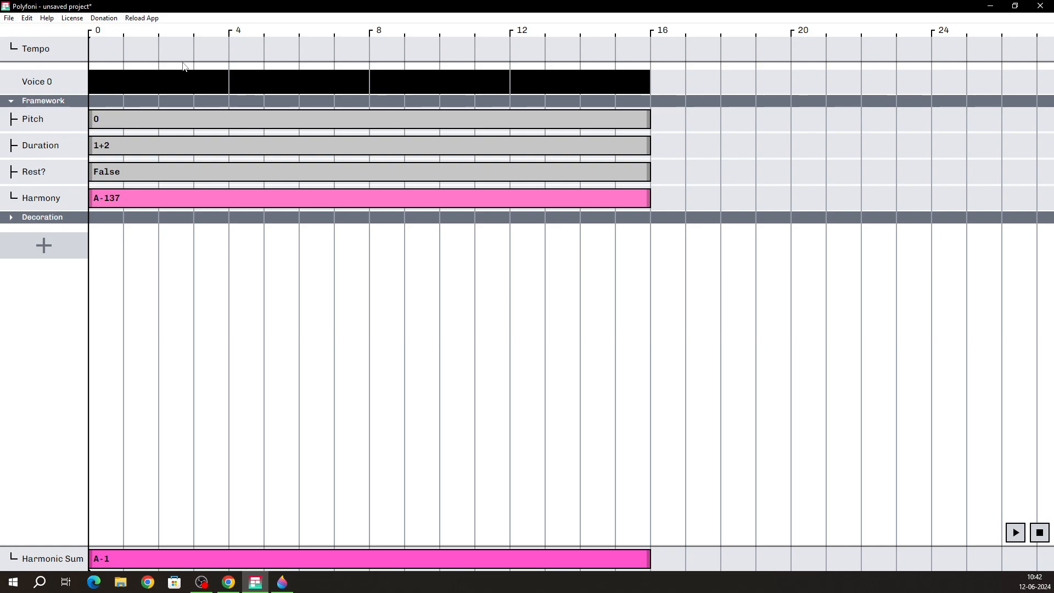
Step: Set the Framework's Duration item to 0.5 and play back part of the generated Voice 0 notes
left_click(196, 149)
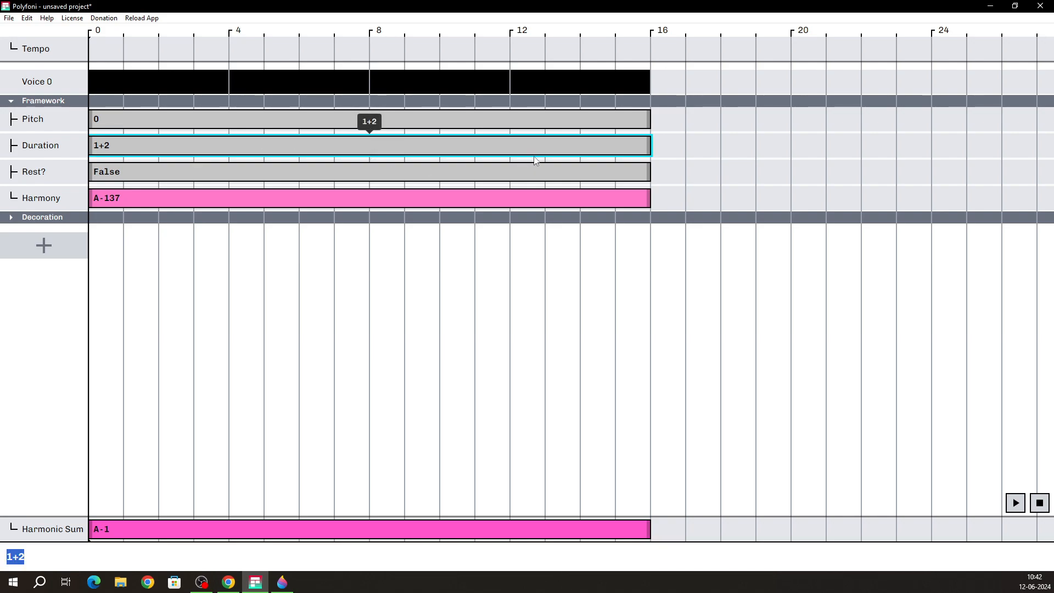
type("0.5")
key("Return")
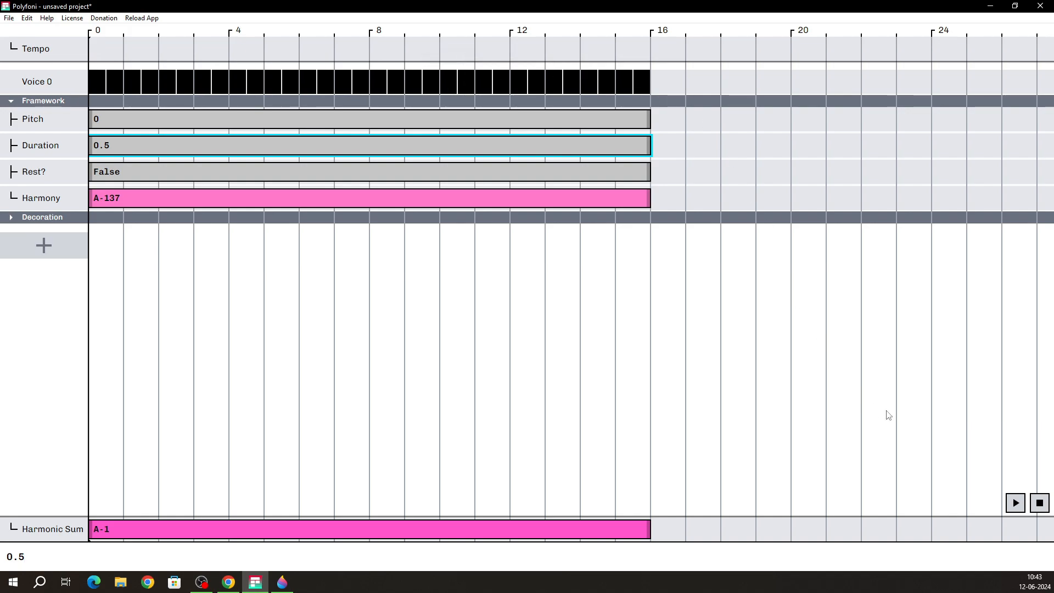
left_click(1015, 503)
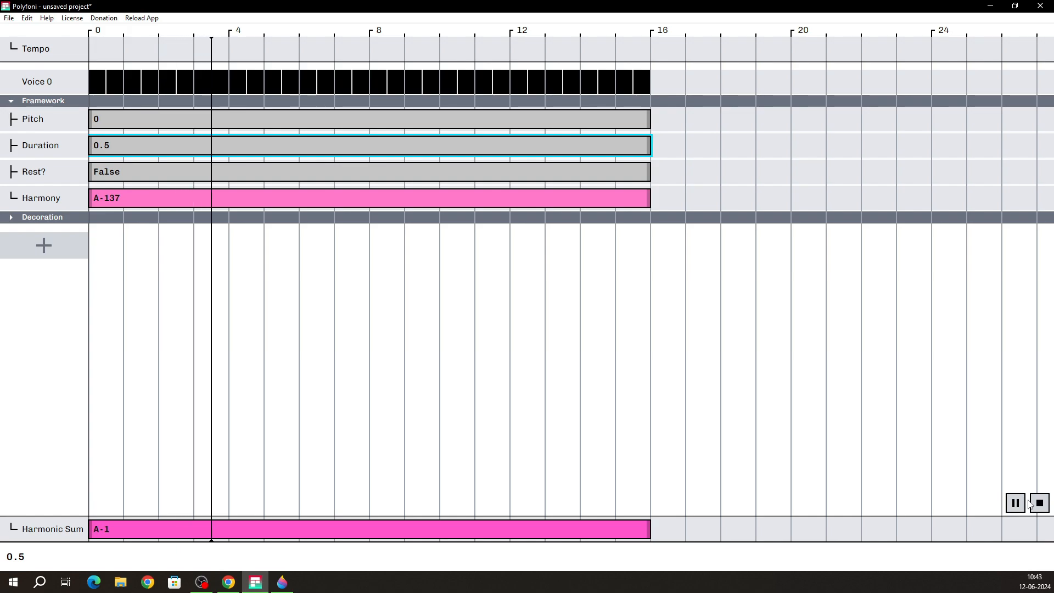
left_click(1038, 504)
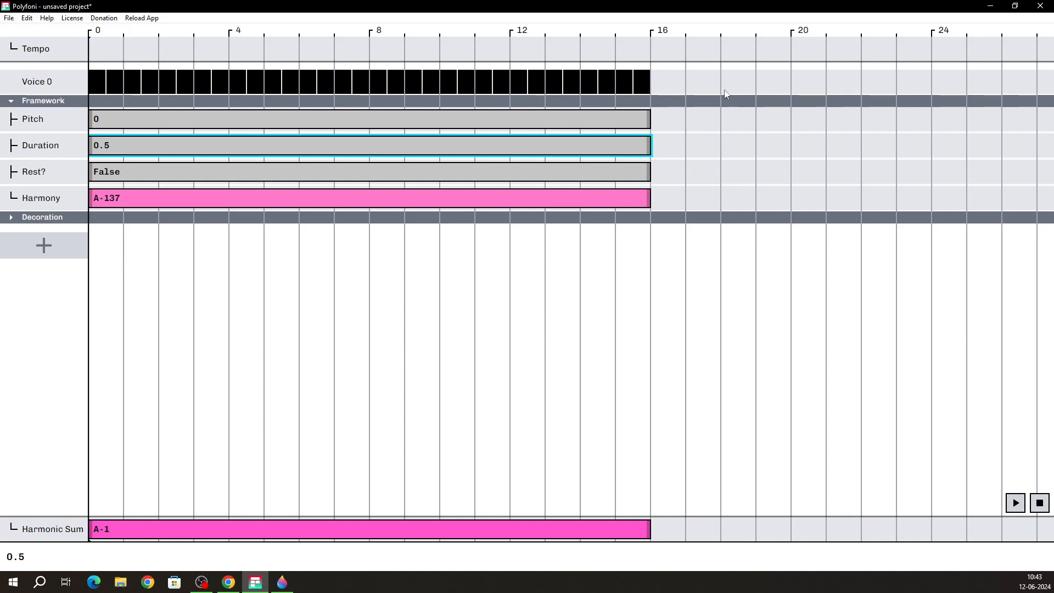
Step: Review the Pitch and Harmony items against the generated notes of Voice 0
left_click(581, 124)
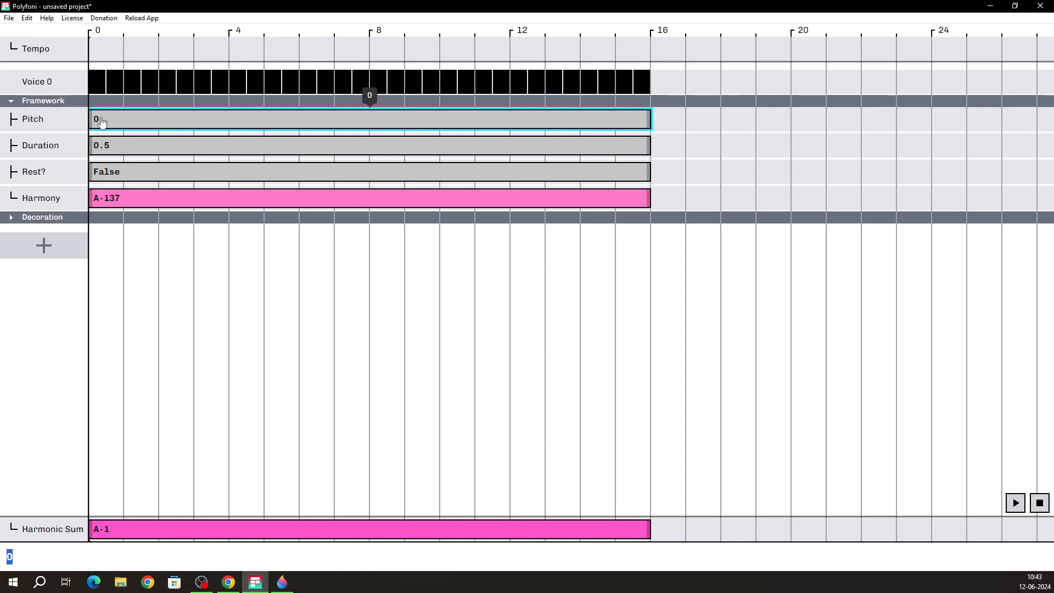
left_click(505, 200)
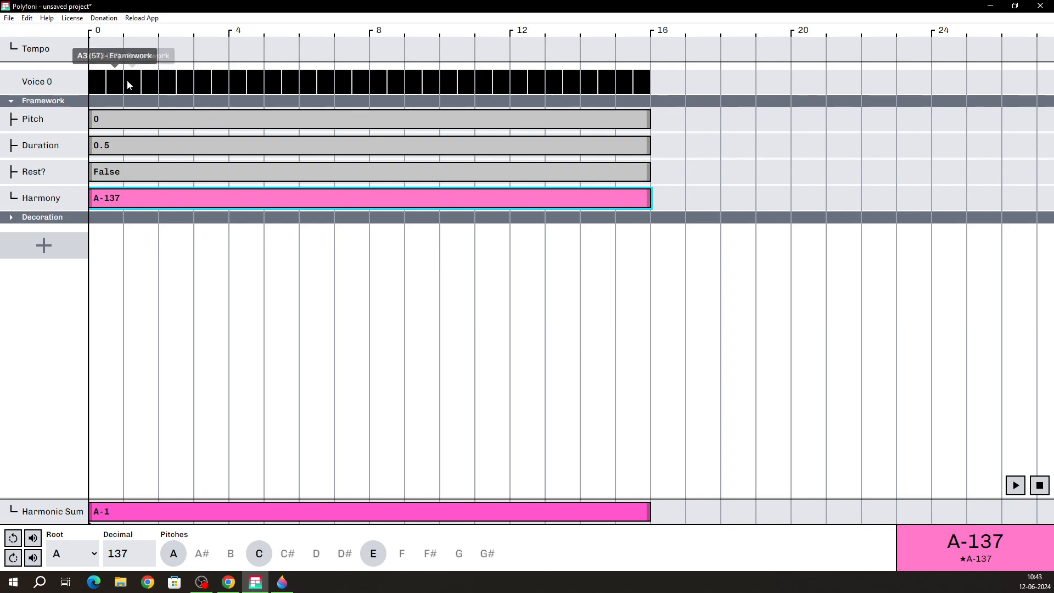
left_click(709, 106)
Step: Shorten the existing Pitch item to end at beat 8 and add a second Pitch item from beat 8 to 16 with the value 1
mouse_move(369, 120)
left_mouse_down()
mouse_move(634, 125)
mouse_move(625, 123)
left_mouse_up()
left_click(518, 124)
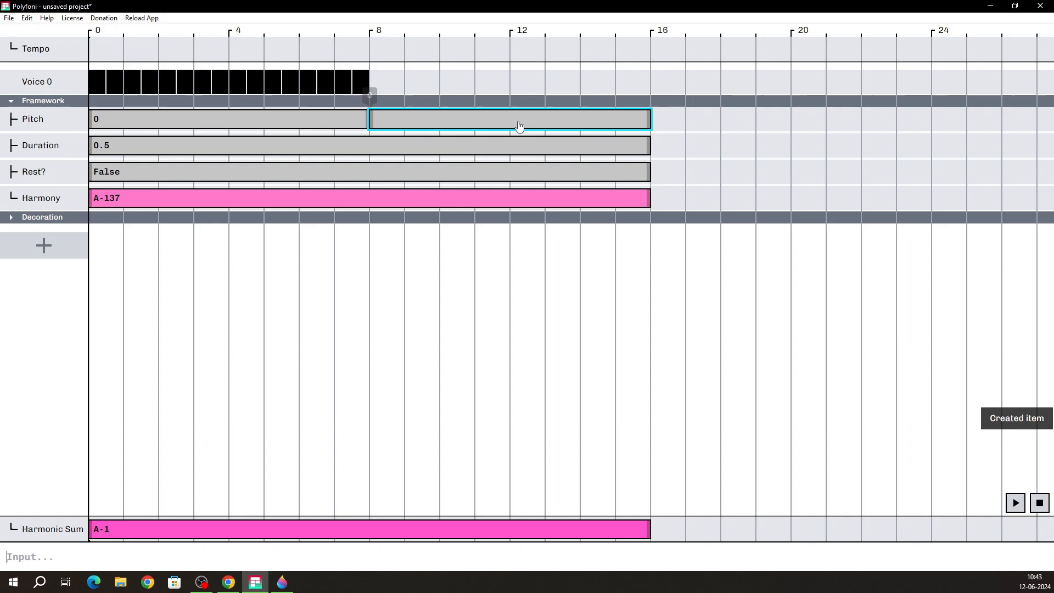
type("1")
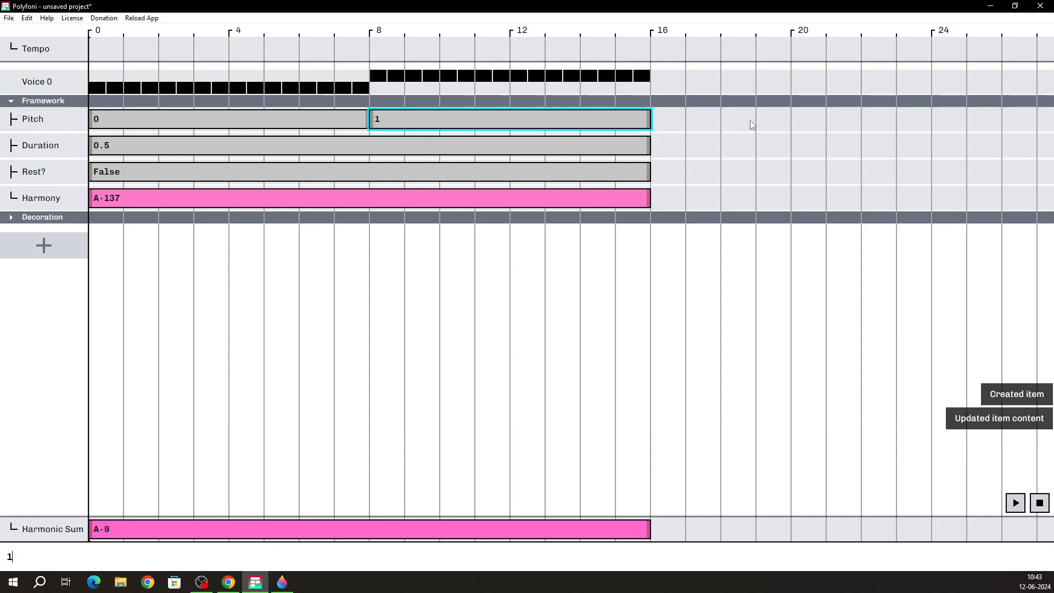
left_click(332, 289)
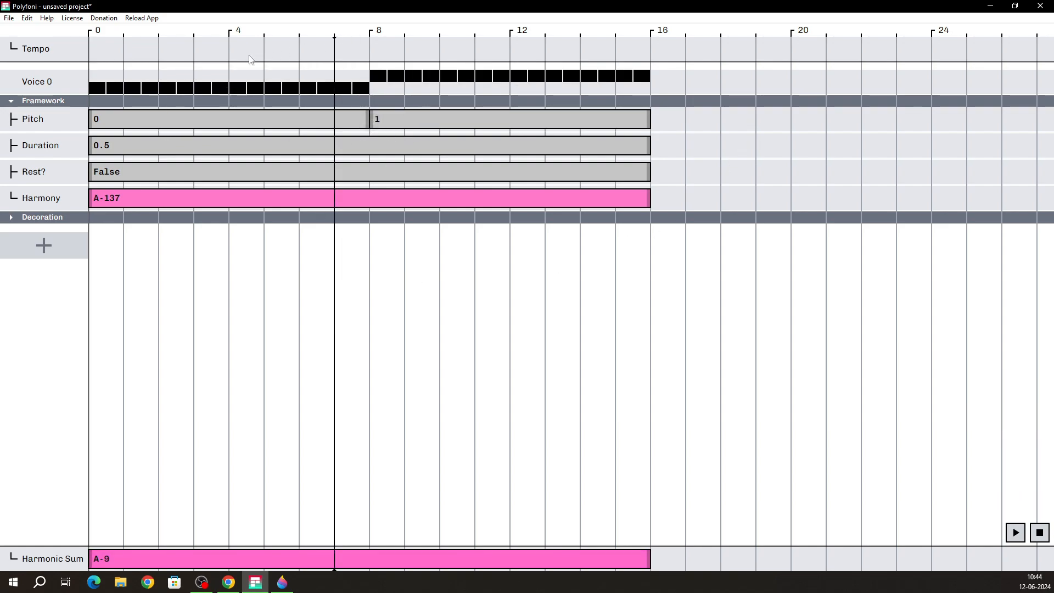
Step: Play back Voice 0's notes on both sides of the pitch change at beat 8 and review the second Pitch item
left_click_drag(106, 57, 621, 38)
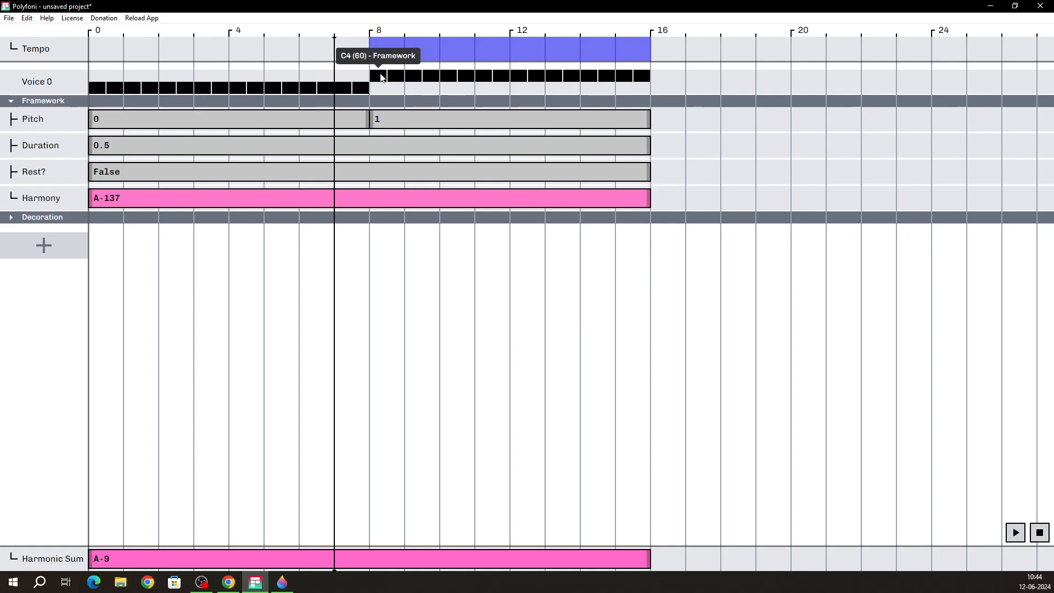
left_click(1039, 532)
left_click(1015, 532)
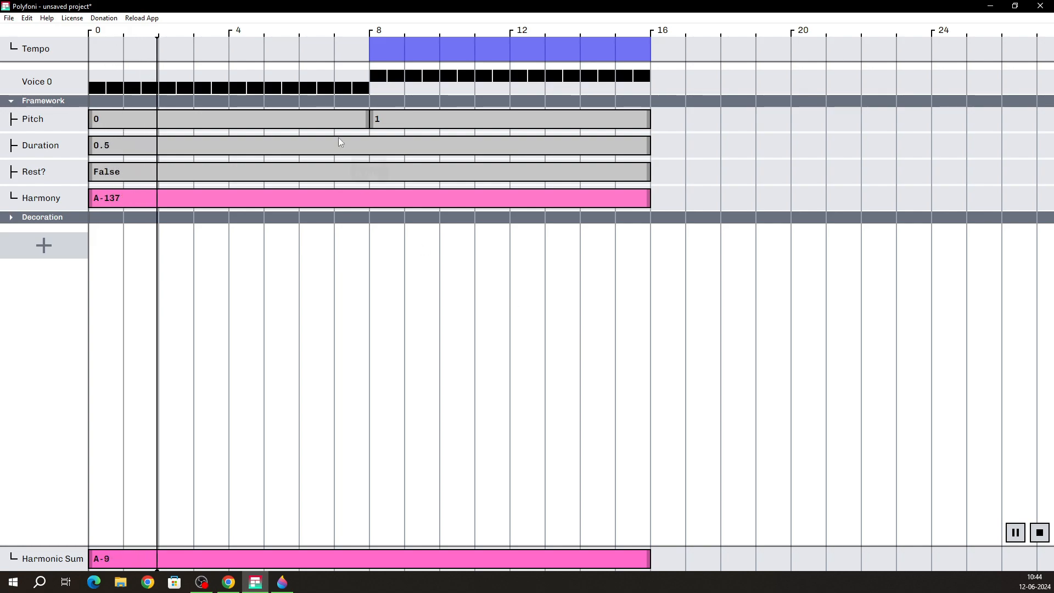
left_click(313, 47)
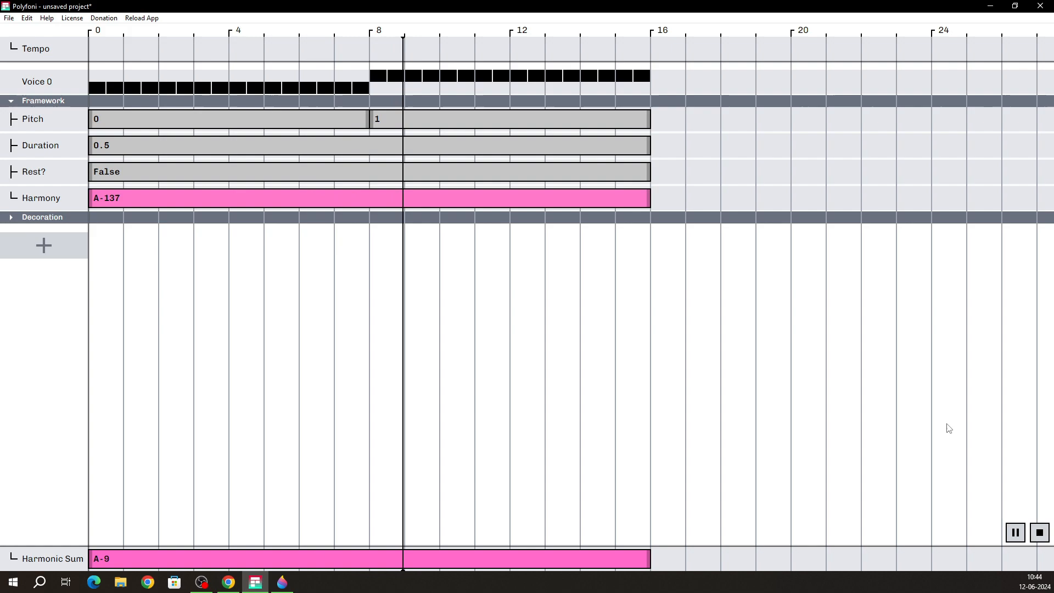
left_click(1043, 537)
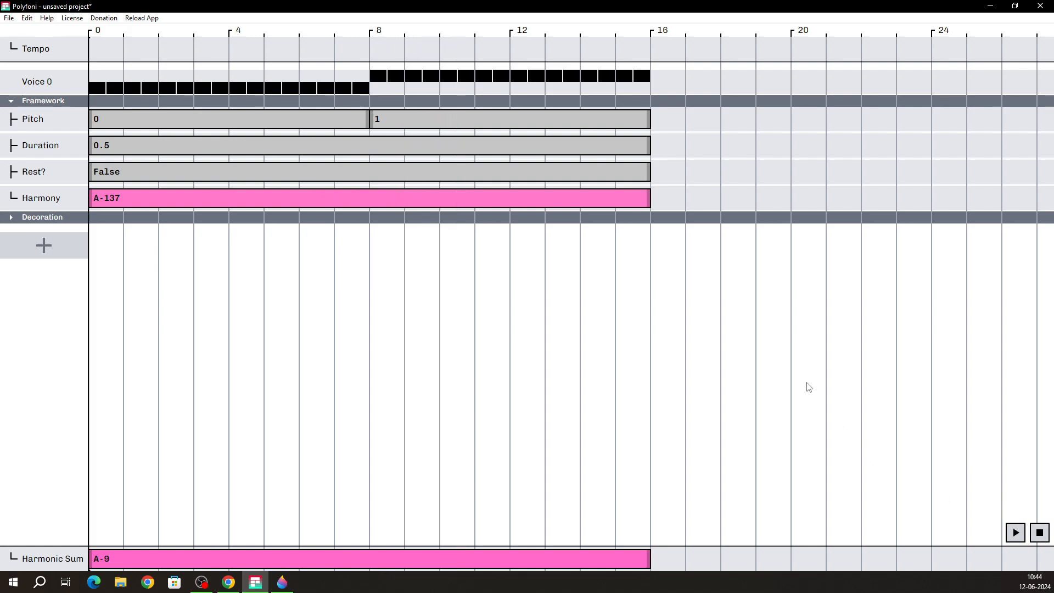
left_click(431, 118)
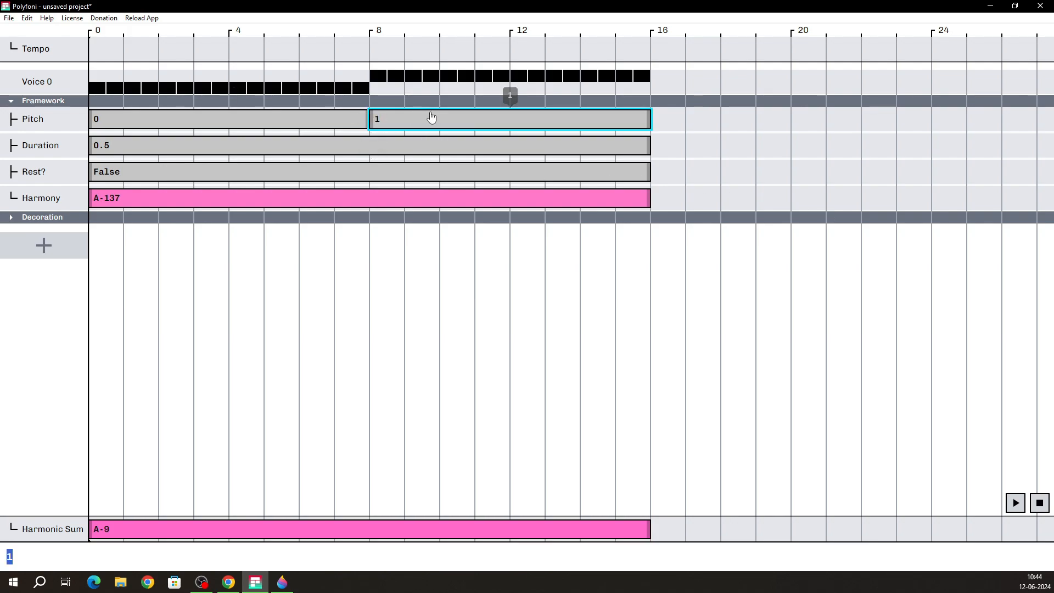
left_click(666, 110)
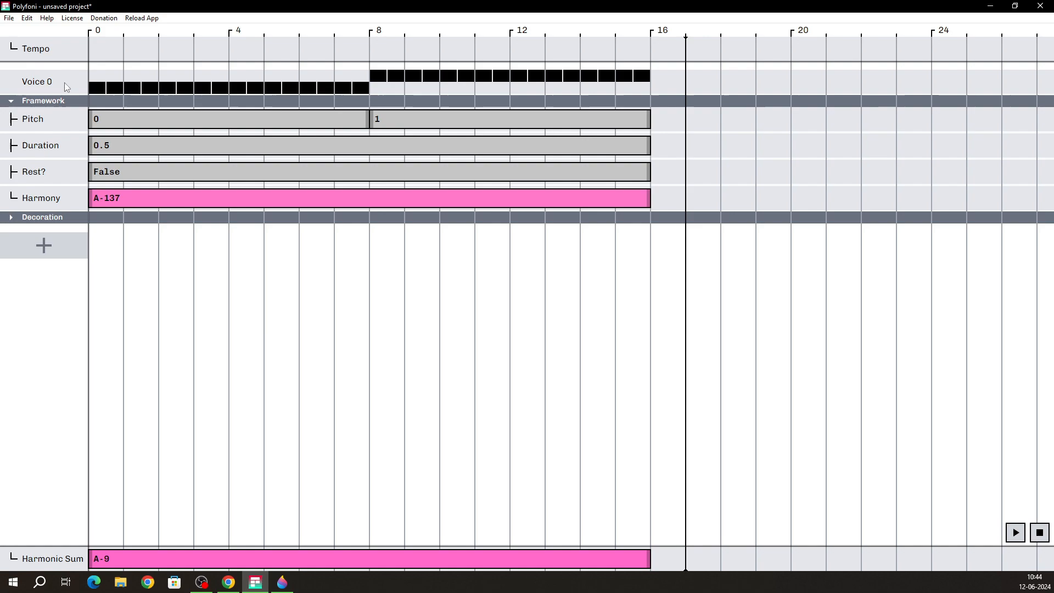
Step: Set the first Pitch item of Voice 0 to x, check the pitches of its generated notes, and play them back
left_click(191, 121)
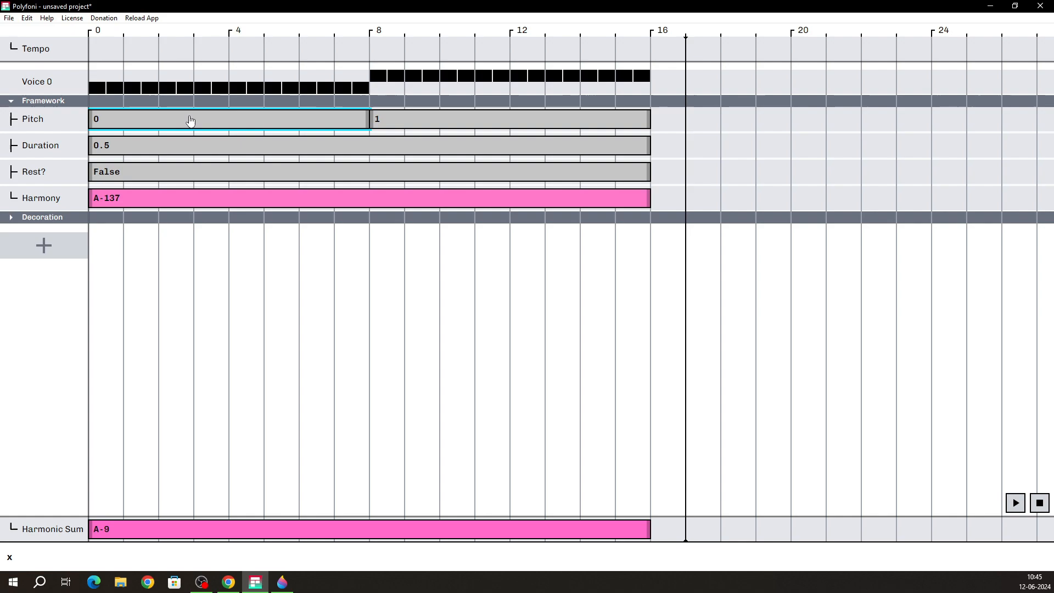
key("Return")
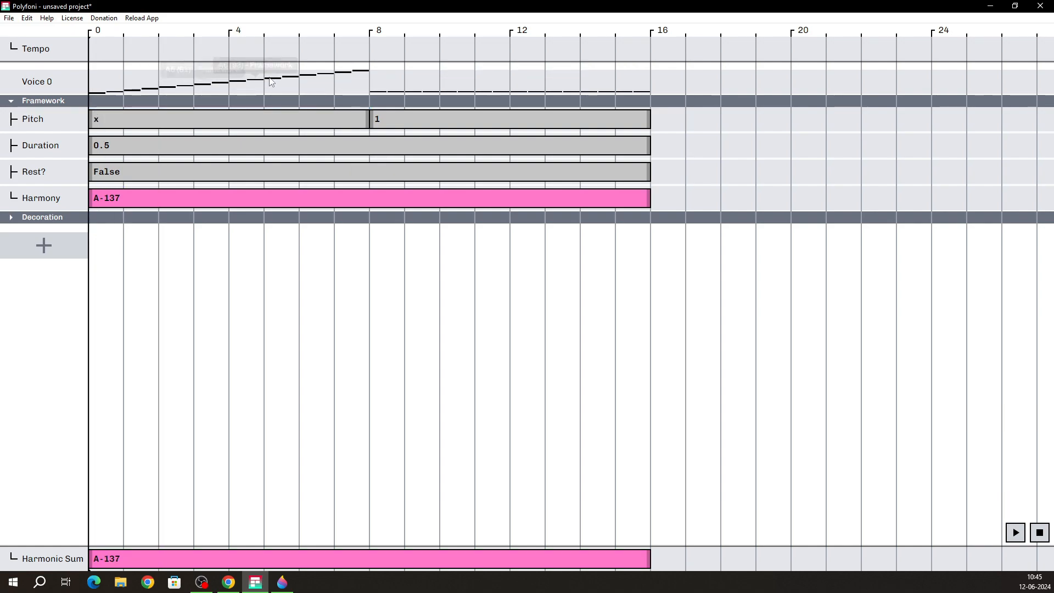
mouse_move(92, 96)
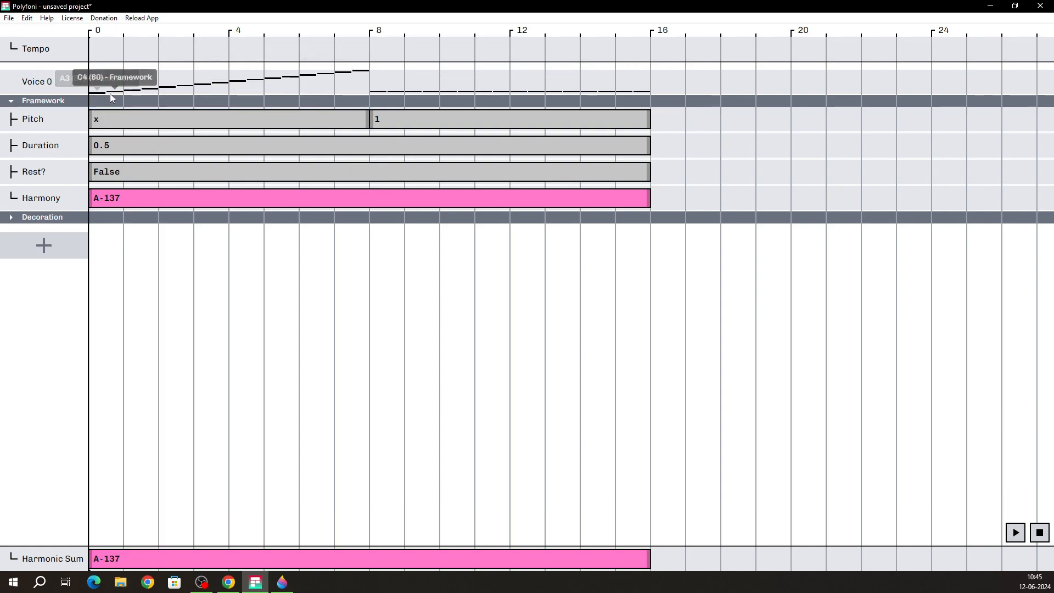
mouse_move(153, 94)
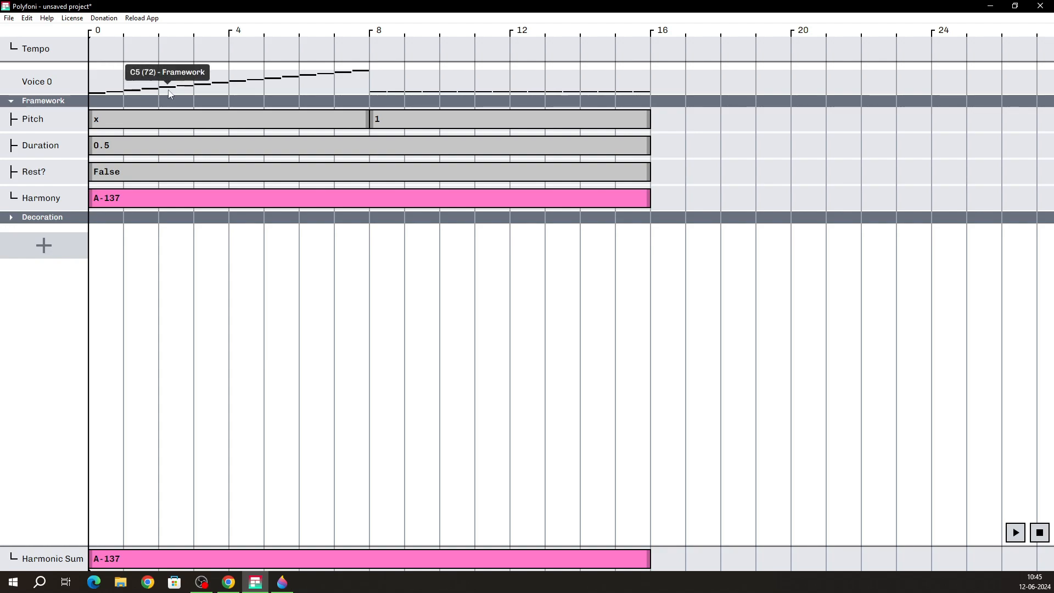
left_click(1015, 535)
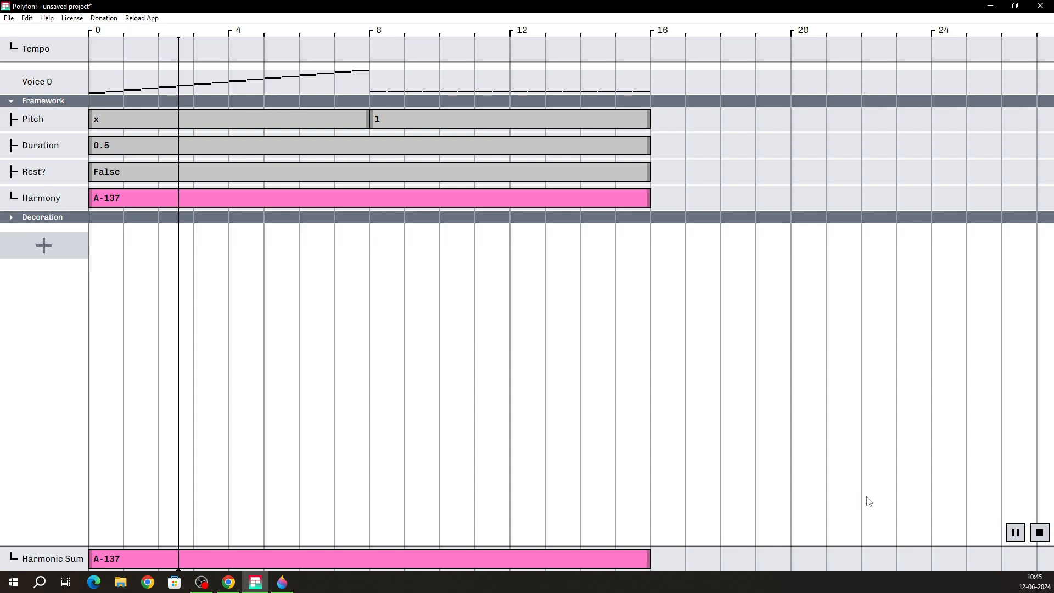
left_click(1038, 531)
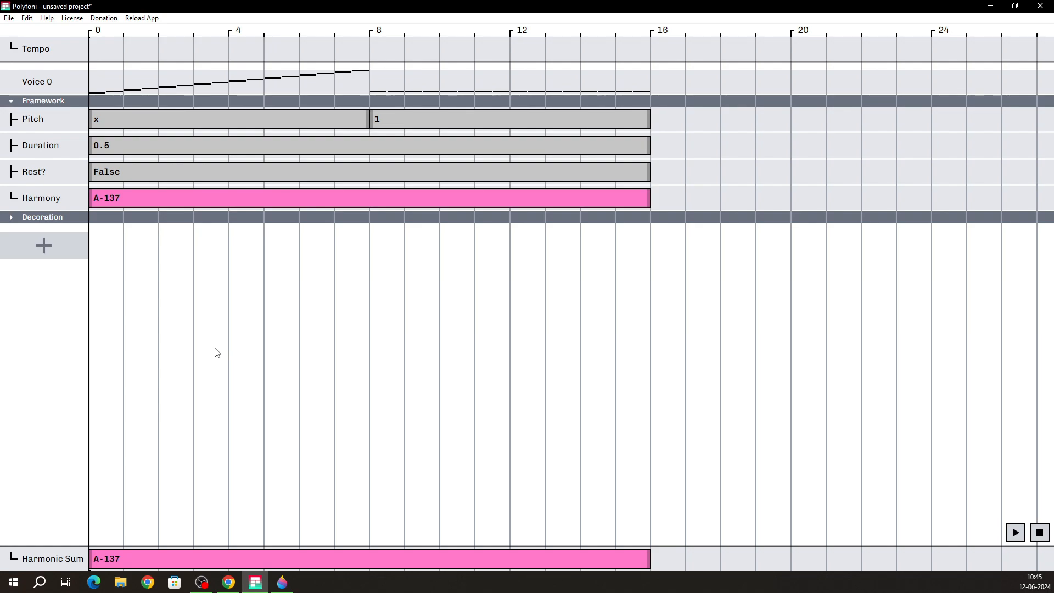
Step: Set the second Pitch item to -x and play back its notes from beat 8
left_click(416, 123)
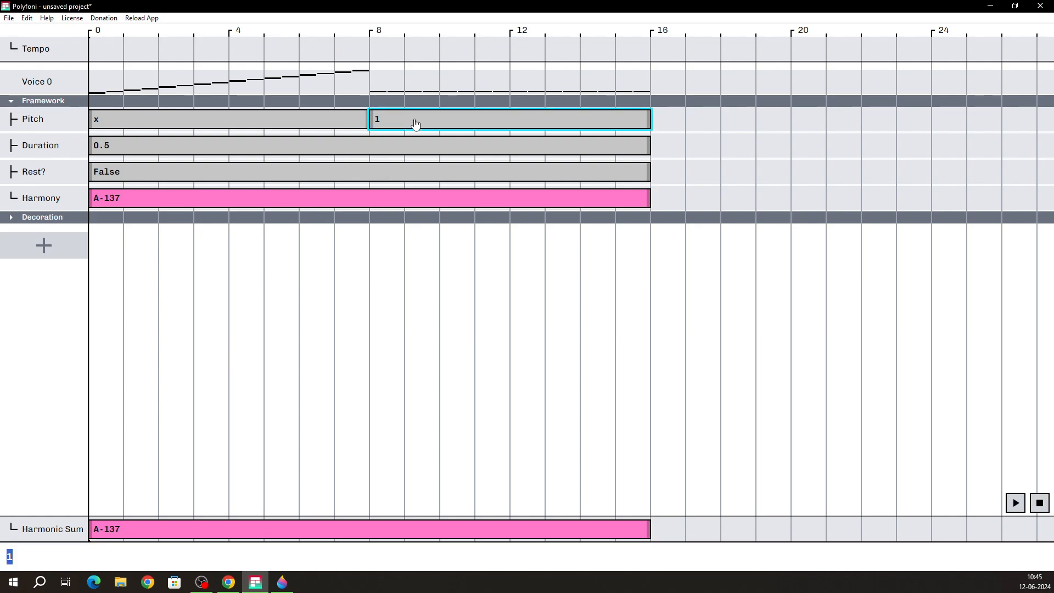
type("-x")
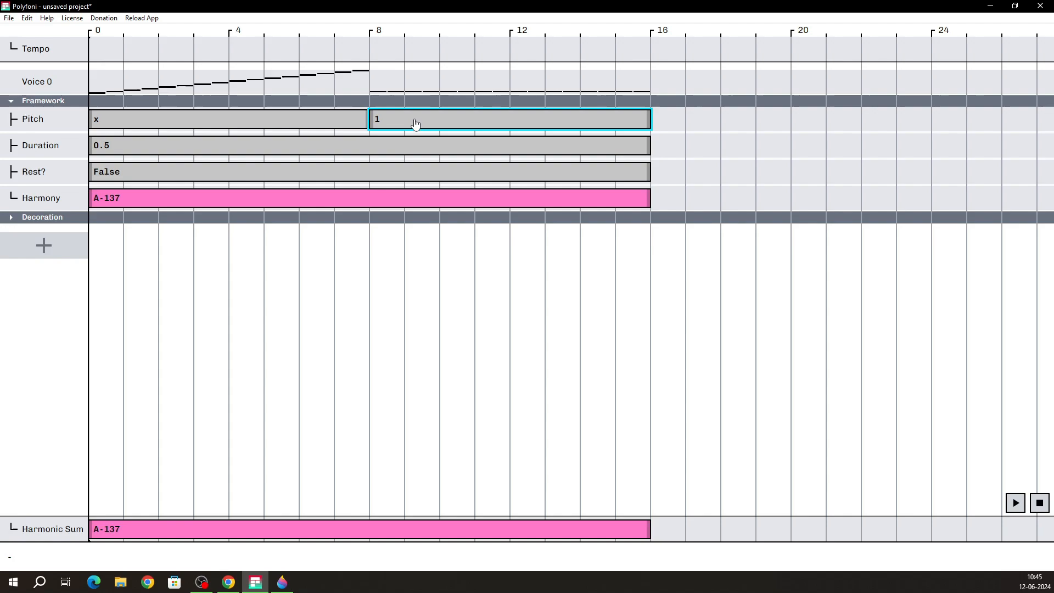
key("Return")
left_click(382, 183)
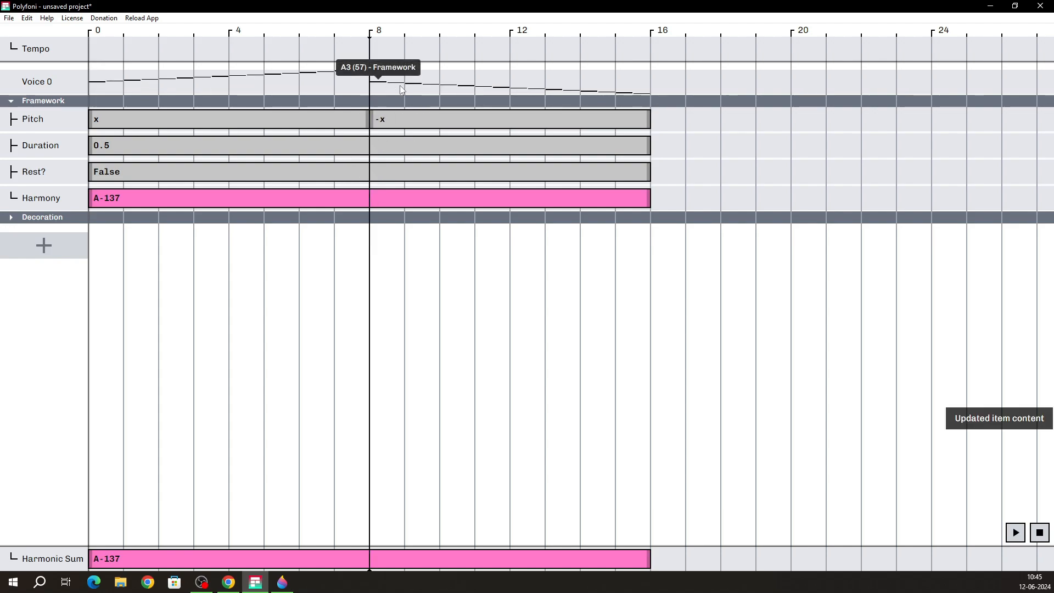
left_click(1016, 533)
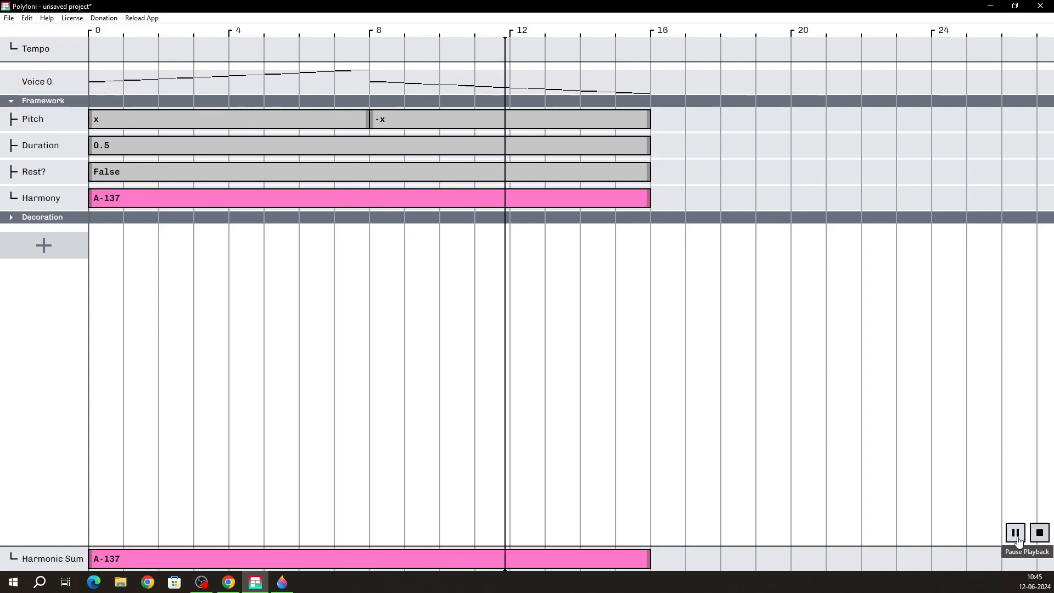
left_click(1039, 535)
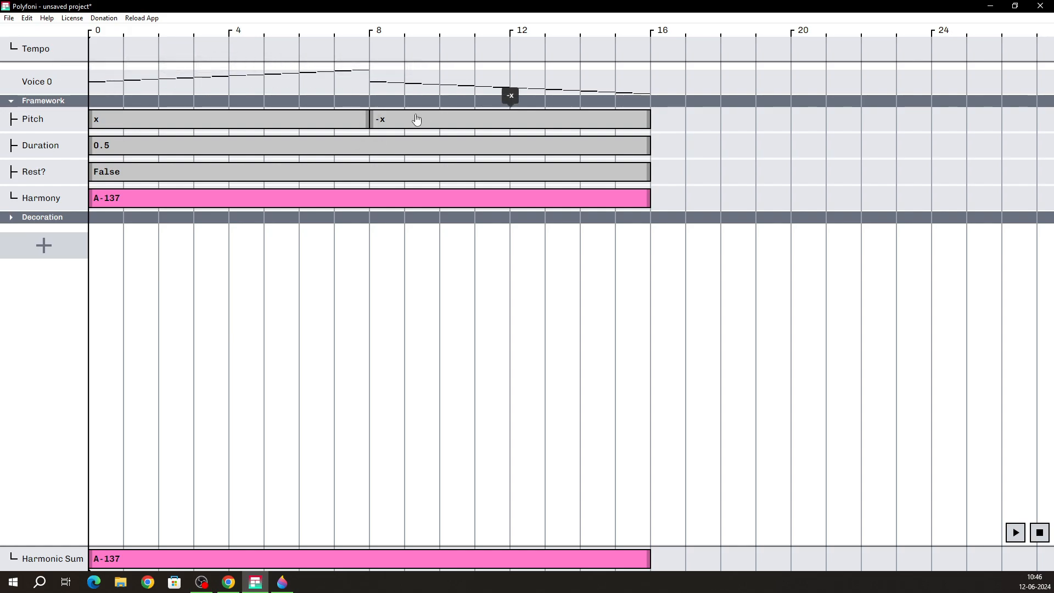
Step: Switch to Paint 3D and handwrite the label "x:" near the blank canvas's left edge
left_click(283, 583)
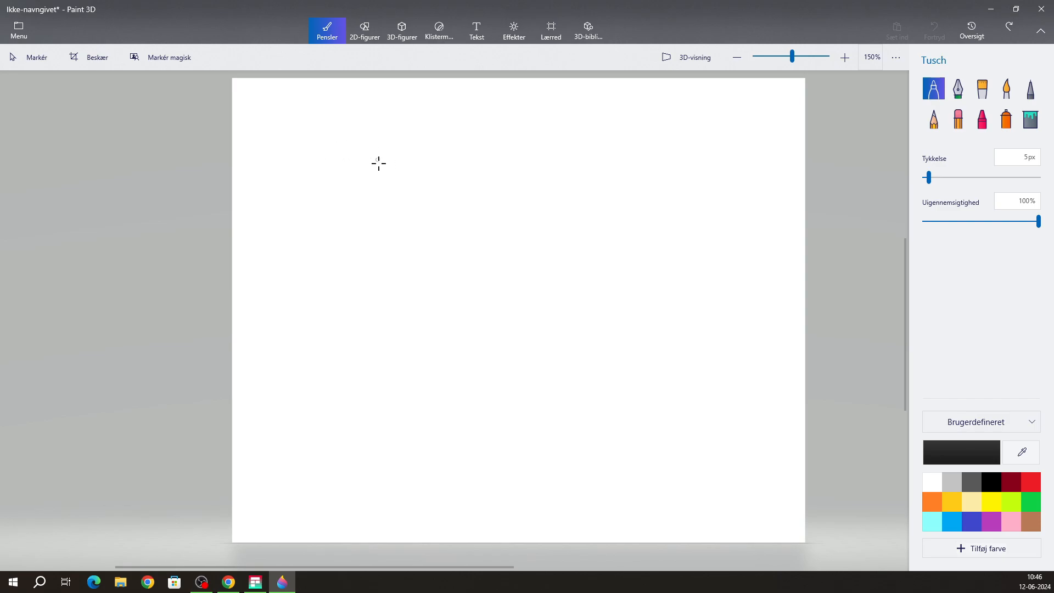
mouse_move(259, 204)
left_mouse_down()
mouse_move(278, 219)
mouse_move(277, 201)
left_mouse_up()
left_click(286, 200)
left_click(287, 219)
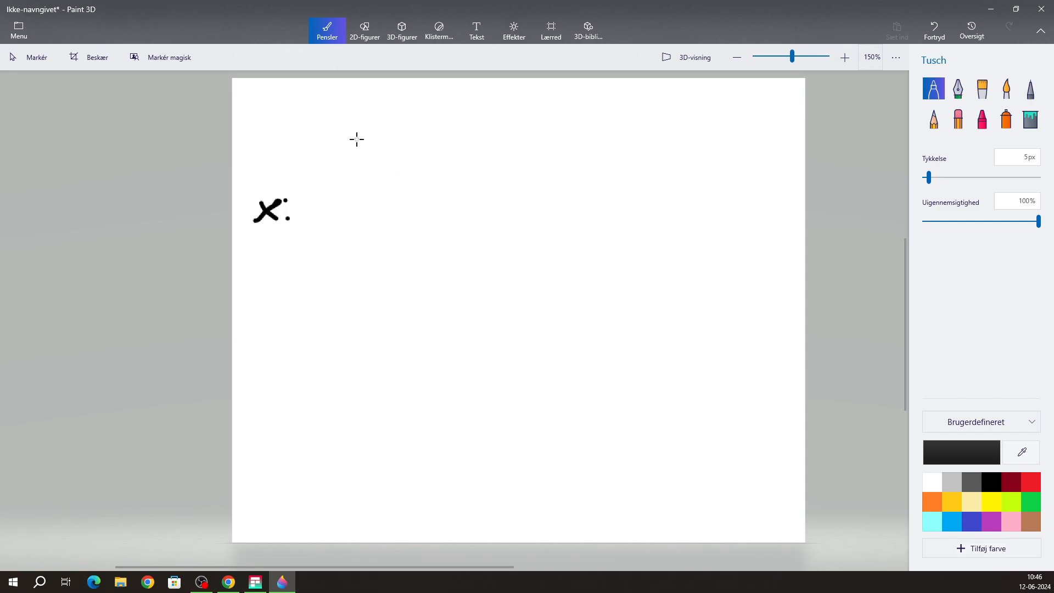
Step: Draw a row of seven music notes across the upper part of the canvas, above the x label
left_click_drag(355, 136, 353, 111)
left_click_drag(407, 139, 406, 113)
mouse_move(476, 138)
left_mouse_down()
mouse_move(458, 143)
mouse_move(470, 117)
left_mouse_up()
left_click_drag(524, 141, 525, 107)
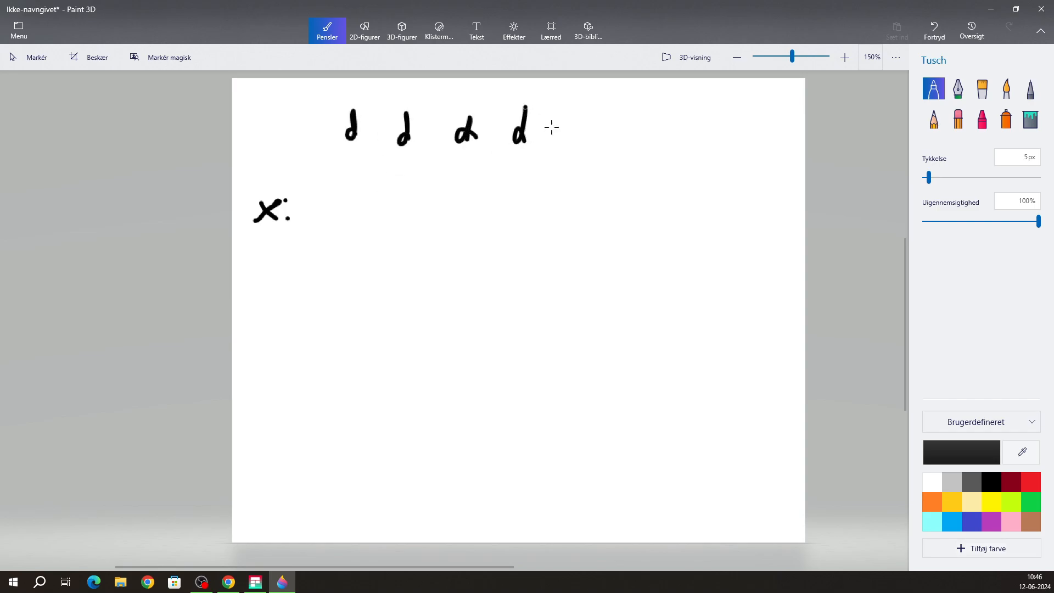
left_click_drag(567, 134, 570, 108)
left_click_drag(629, 135, 632, 115)
left_click_drag(703, 135, 702, 114)
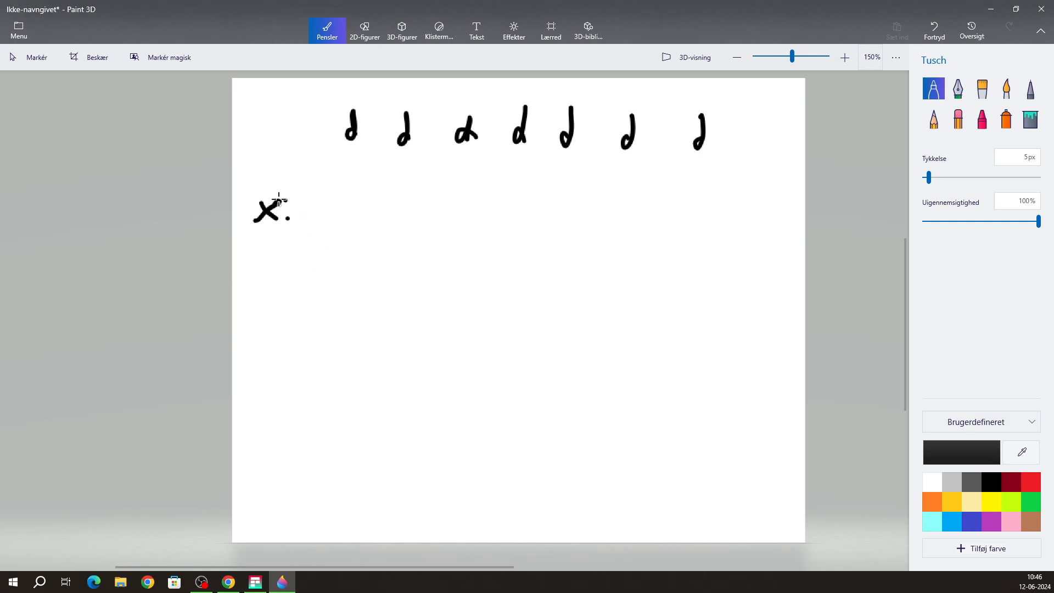
Step: Trace over the x label and switch to Polyfoni to show the first Pitch item's expression
mouse_move(278, 202)
left_mouse_down()
mouse_move(287, 219)
mouse_move(263, 221)
left_mouse_up()
left_click(255, 582)
left_click(119, 120)
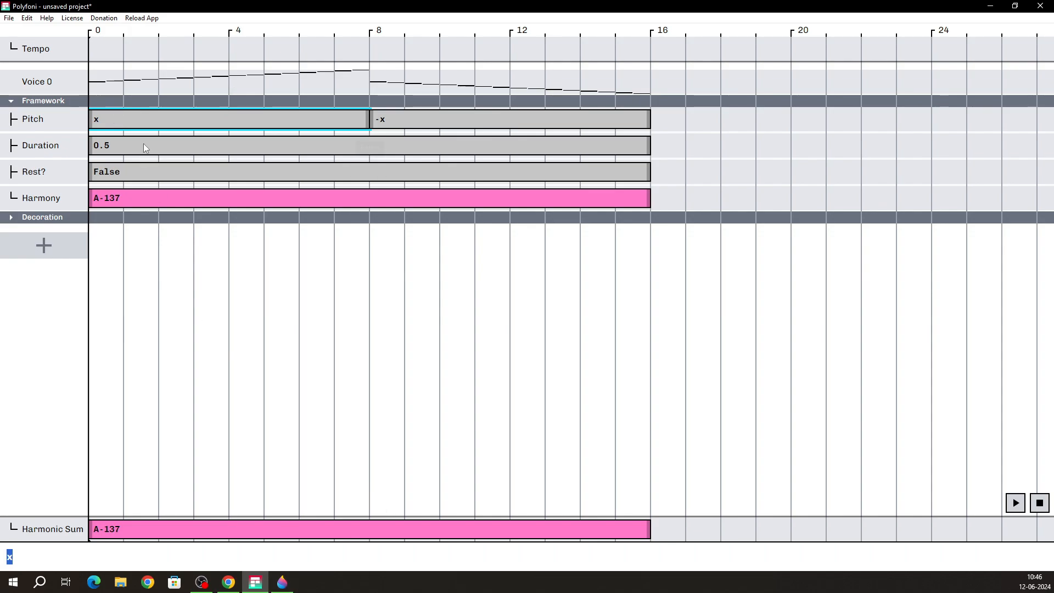
Step: Switch to Paint 3D and number the seven drawn notes 0 to 6 in the x row
left_click(282, 582)
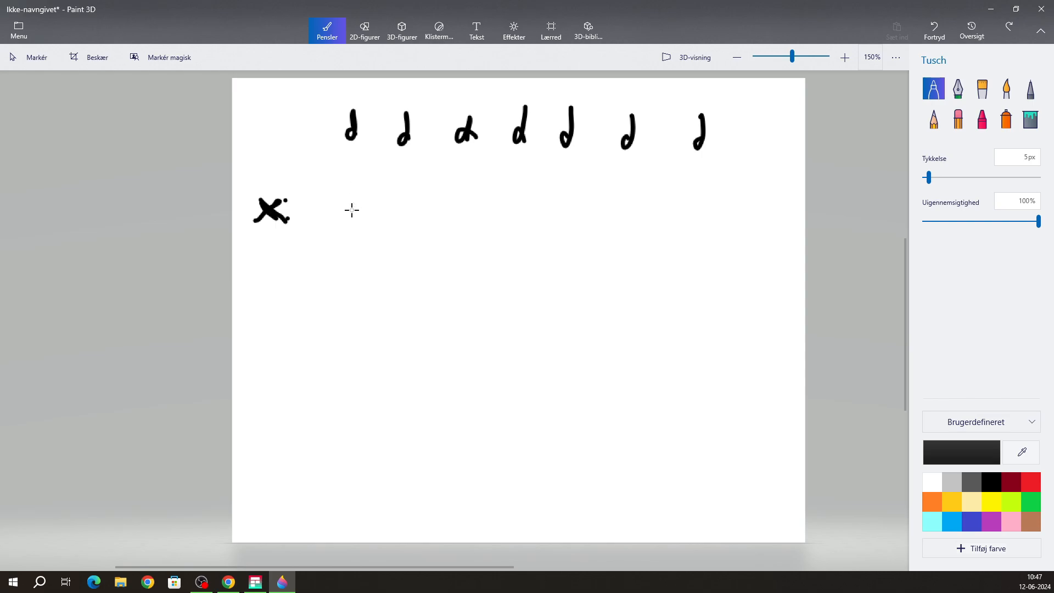
mouse_move(352, 191)
left_mouse_down()
mouse_move(343, 204)
mouse_move(352, 192)
mouse_move(421, 213)
left_mouse_up()
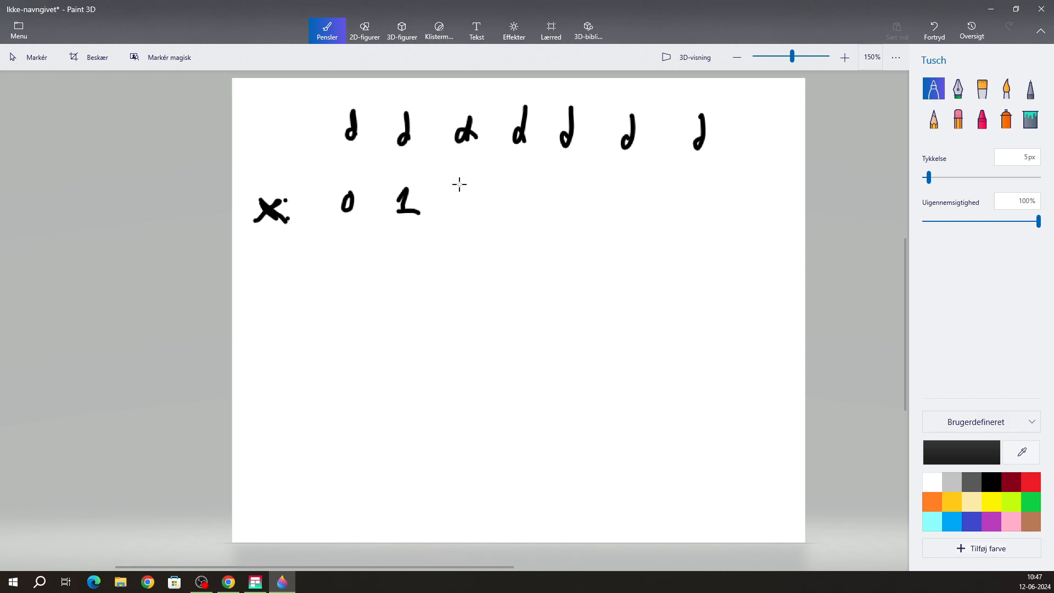
mouse_move(455, 186)
left_mouse_down()
mouse_move(483, 201)
mouse_move(516, 197)
mouse_move(511, 210)
left_mouse_up()
left_click_drag(585, 181, 581, 207)
left_click_drag(566, 183, 581, 200)
mouse_move(639, 176)
left_mouse_down()
mouse_move(621, 179)
mouse_move(620, 198)
left_mouse_up()
left_click_drag(700, 173, 672, 203)
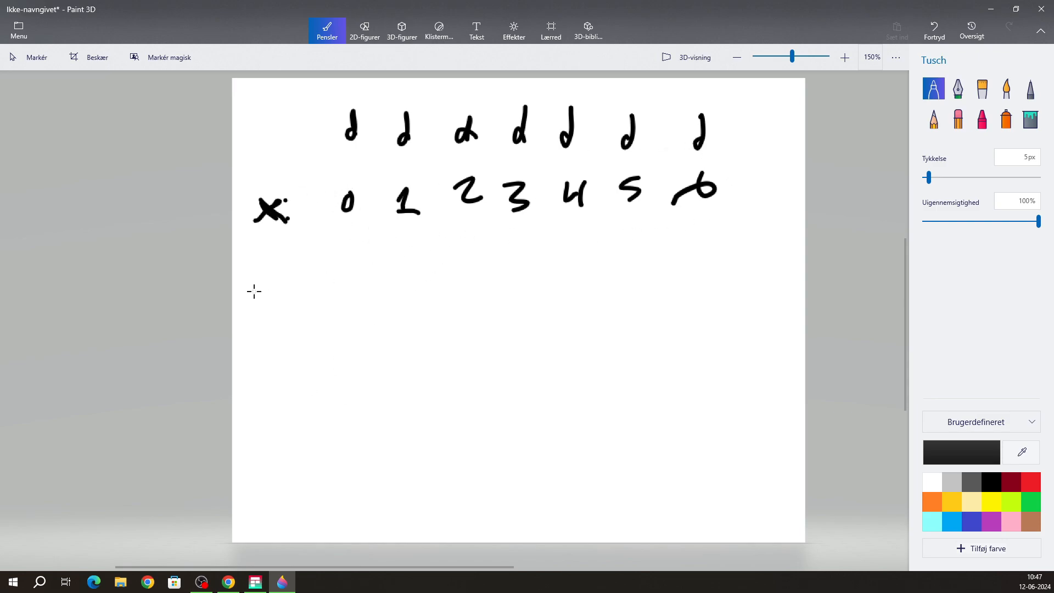
Step: Write the negated values -0, -1, -2, -3 and -4 in a row below the note numbers
left_click_drag(347, 269, 348, 271)
mouse_move(317, 287)
left_mouse_down()
mouse_move(419, 274)
mouse_move(433, 291)
mouse_move(497, 290)
left_mouse_up()
left_click_drag(526, 278, 547, 278)
mouse_move(554, 269)
left_mouse_down()
mouse_move(565, 272)
mouse_move(554, 294)
mouse_move(627, 276)
left_mouse_up()
left_click_drag(650, 259, 650, 287)
left_click_drag(641, 267, 673, 288)
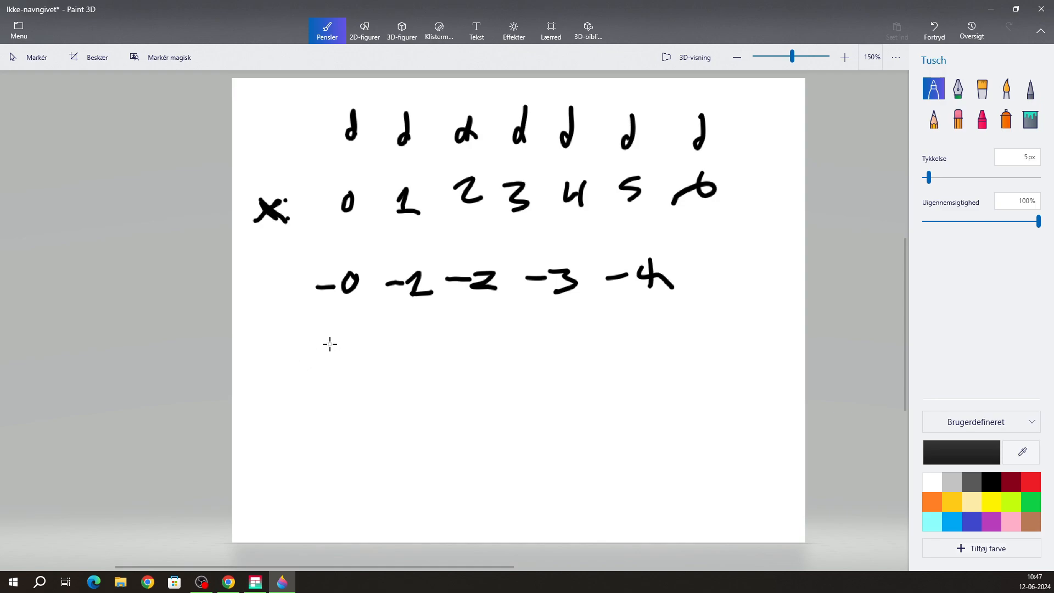
Step: Write the word "Index" below the negated values and underline it
mouse_move(328, 340)
left_mouse_down()
mouse_move(326, 372)
mouse_move(341, 335)
left_mouse_up()
mouse_move(322, 370)
left_mouse_down()
mouse_move(407, 348)
mouse_move(413, 365)
mouse_move(420, 358)
left_mouse_up()
left_click_drag(426, 355, 449, 373)
left_click_drag(452, 350, 431, 371)
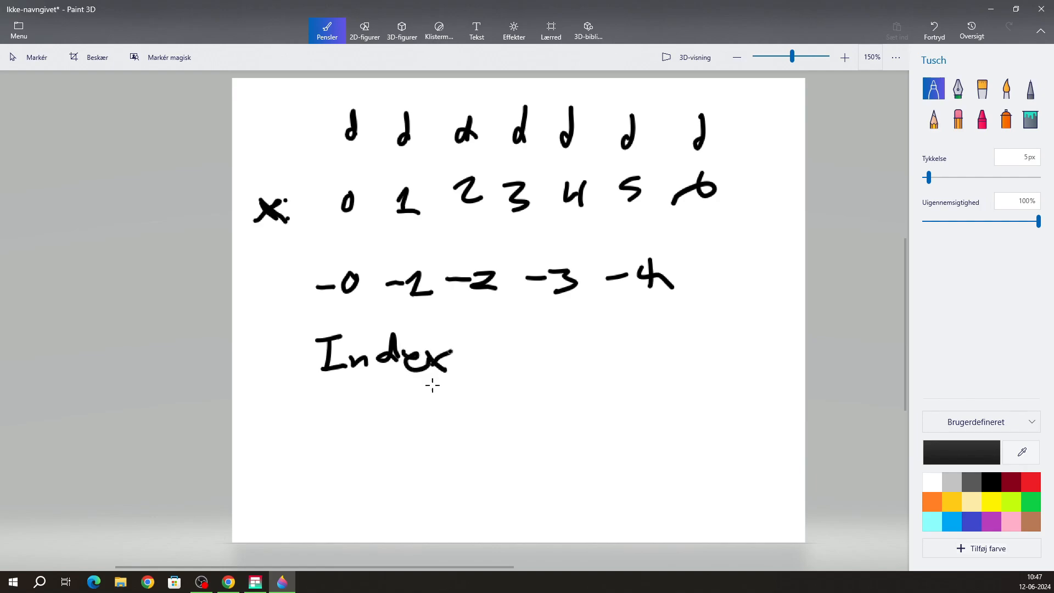
left_click_drag(309, 386, 481, 393)
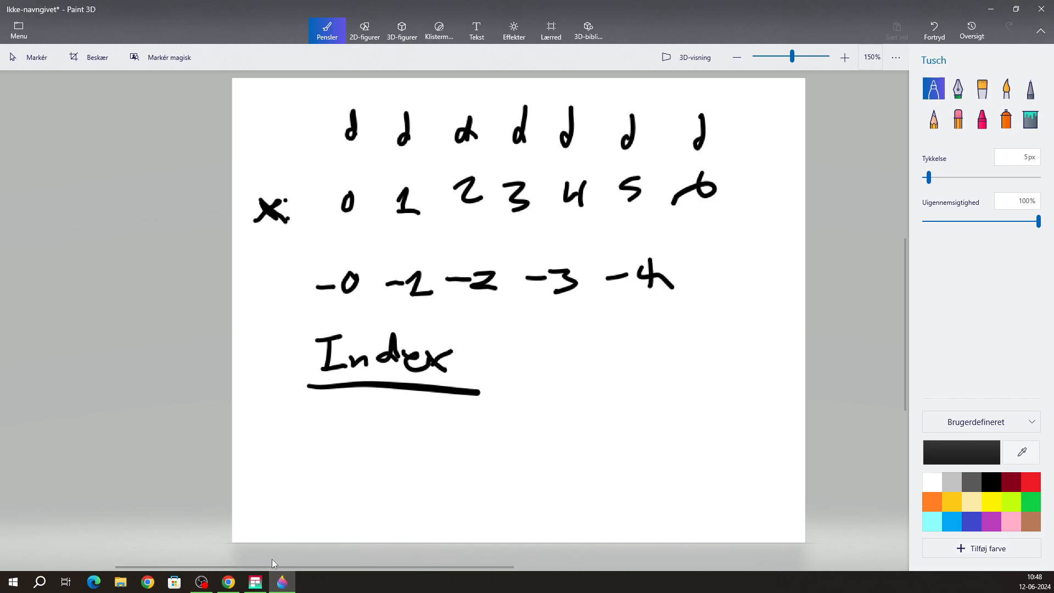
Step: Switch to Polyfoni and open the first Pitch item's expression
left_click(255, 583)
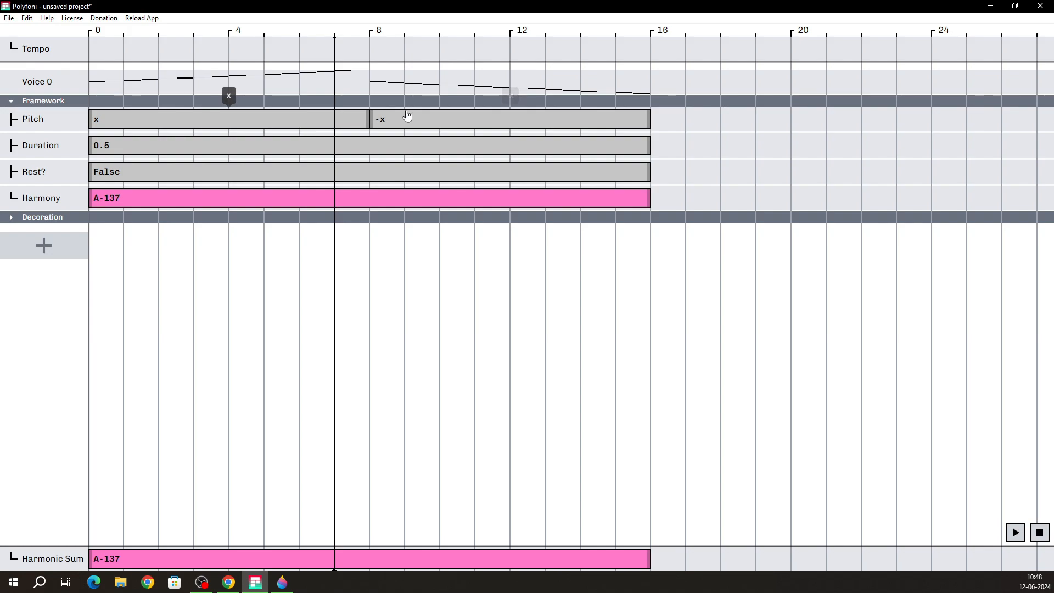
left_click(271, 123)
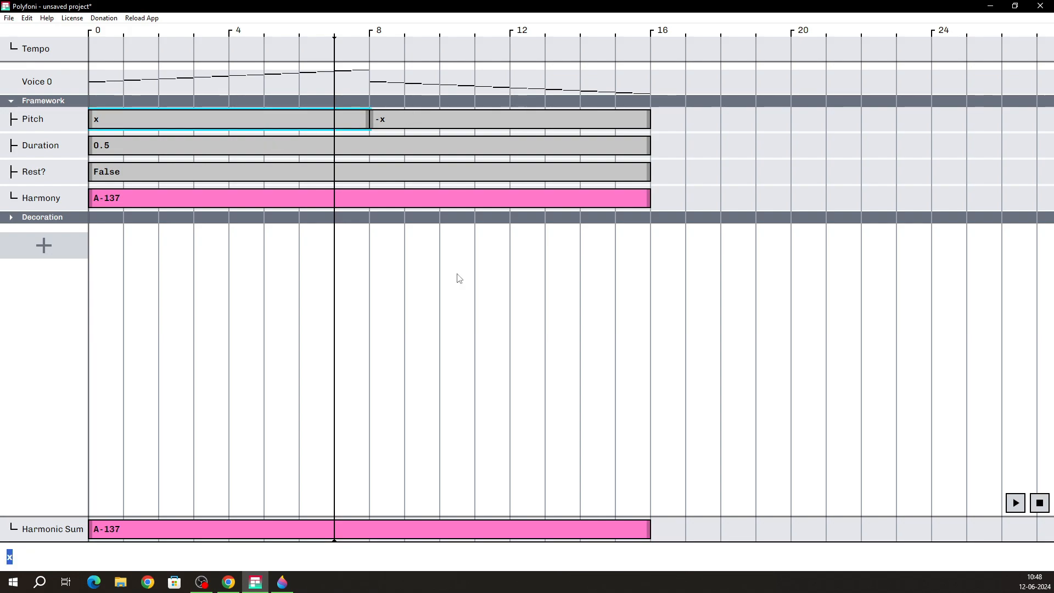
Step: Switch to Chrome and read the user manual's Expressions section through to its available functions, constants and operators
left_click(228, 582)
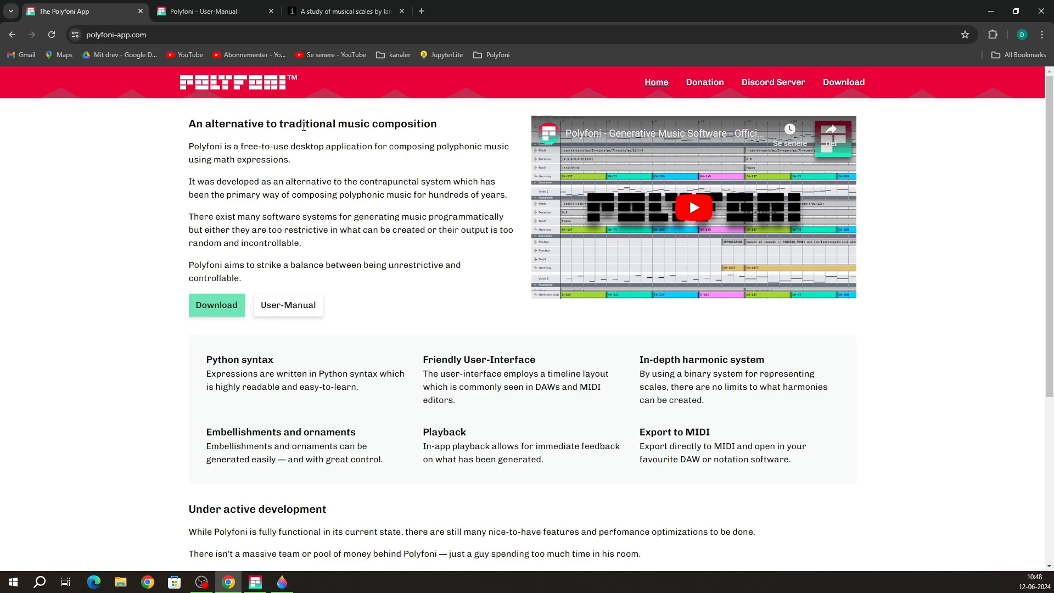
left_click(219, 12)
scroll(608, 276, "down", 6)
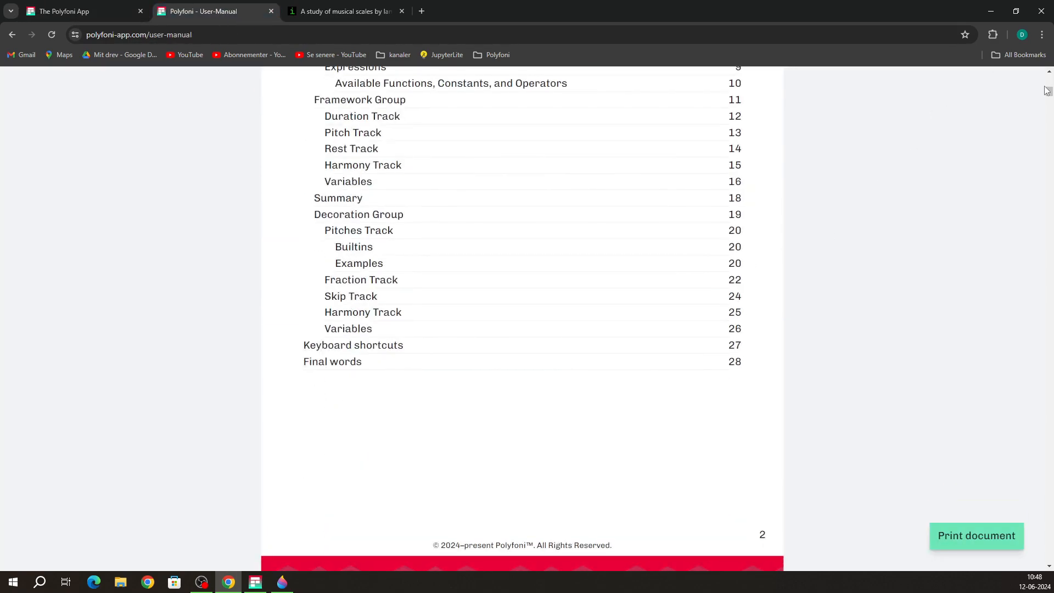
left_click_drag(1048, 91, 1017, 155)
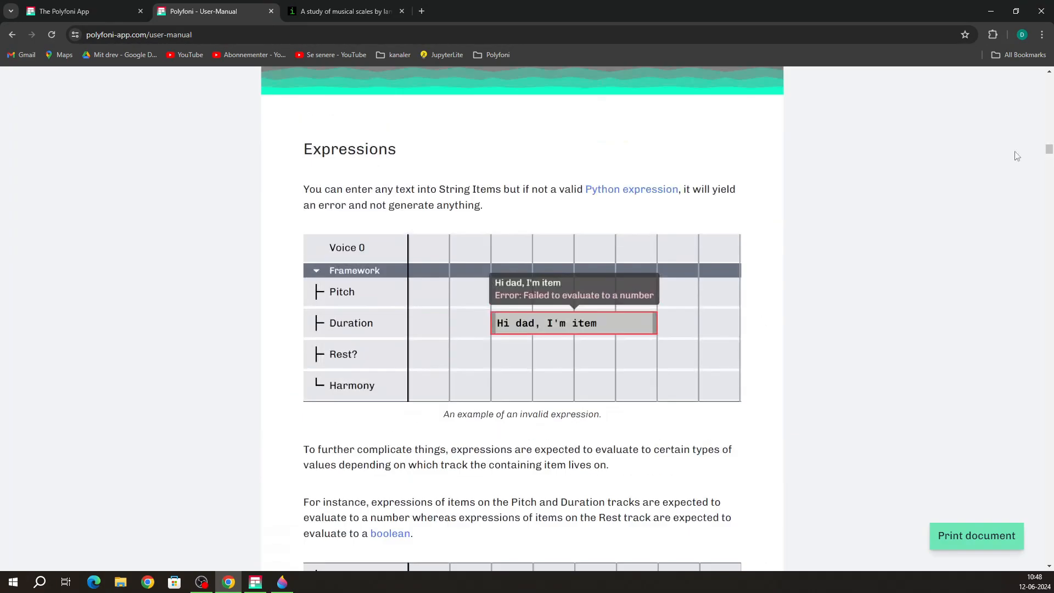
scroll(927, 182, "up", 4)
scroll(813, 216, "down", 4)
scroll(242, 302, "down", 6)
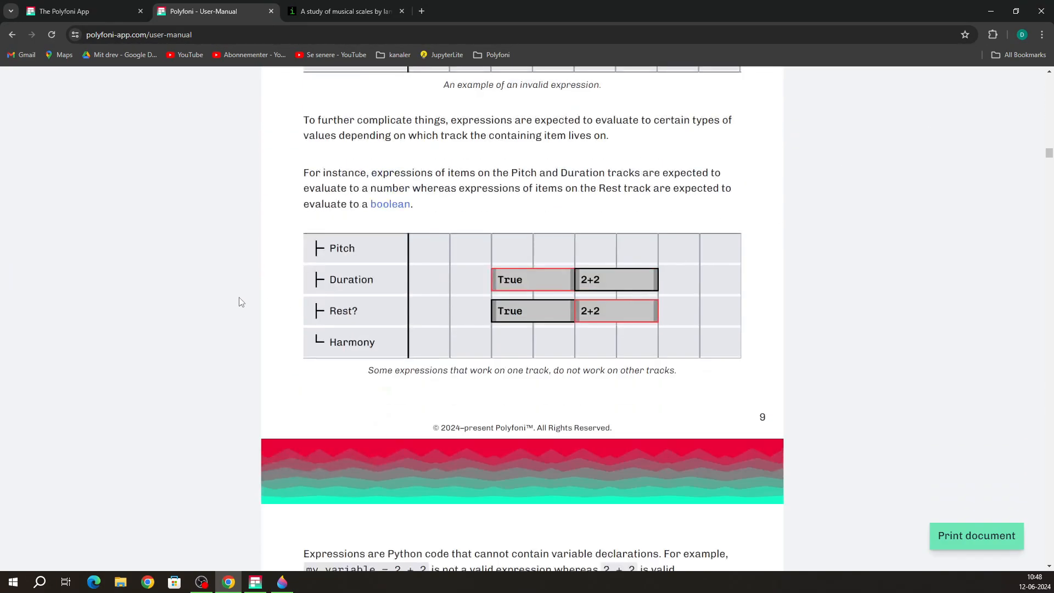
scroll(238, 303, "down", 12)
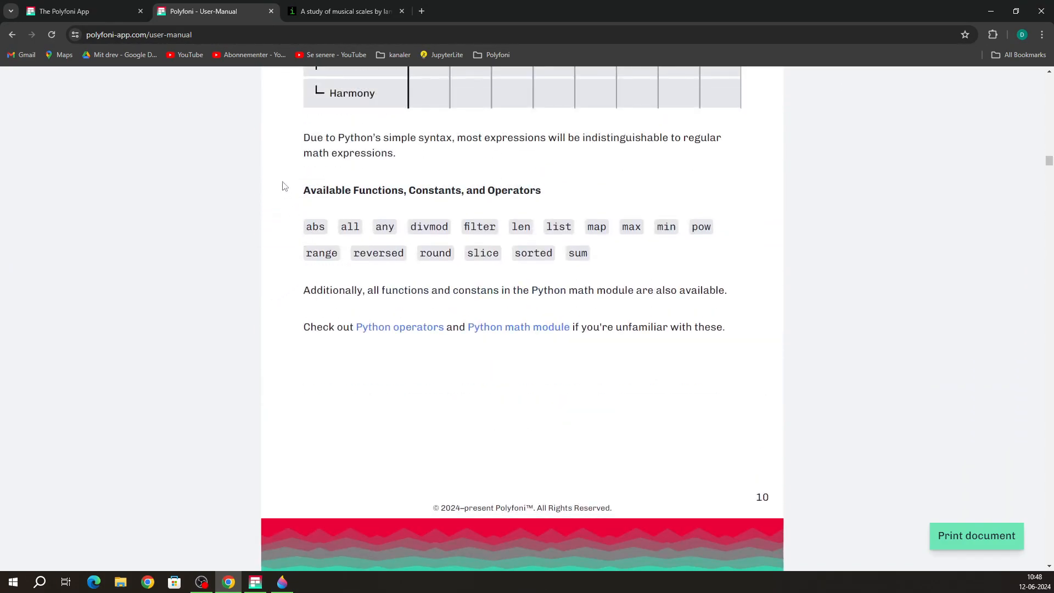
Step: Examine the manual's list of available functions, constants and operators, highlighting the built-in function names
left_click_drag(284, 186, 583, 258)
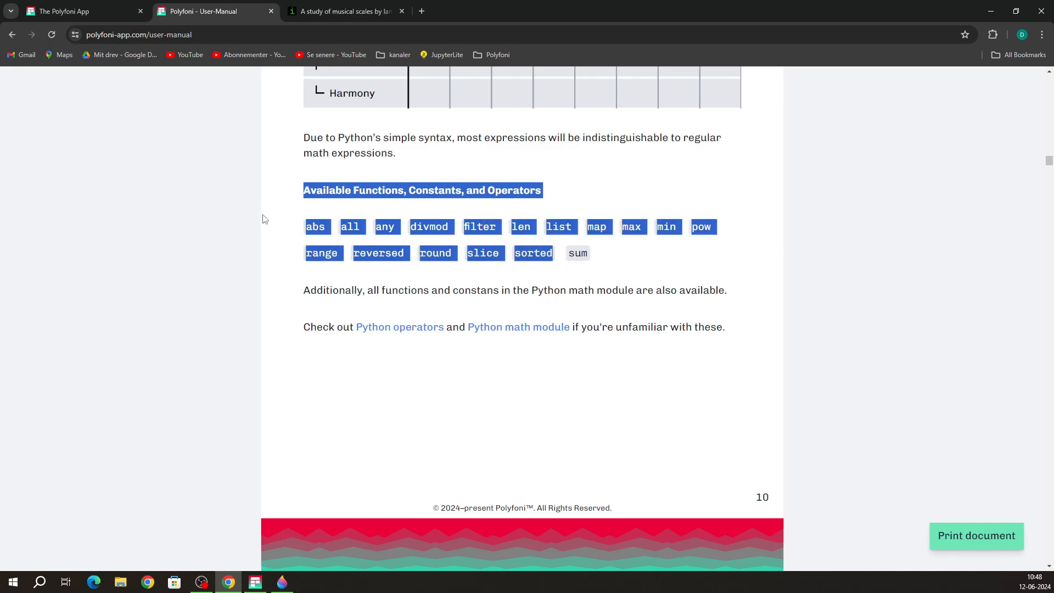
left_click_drag(285, 197, 710, 308)
left_click(710, 308)
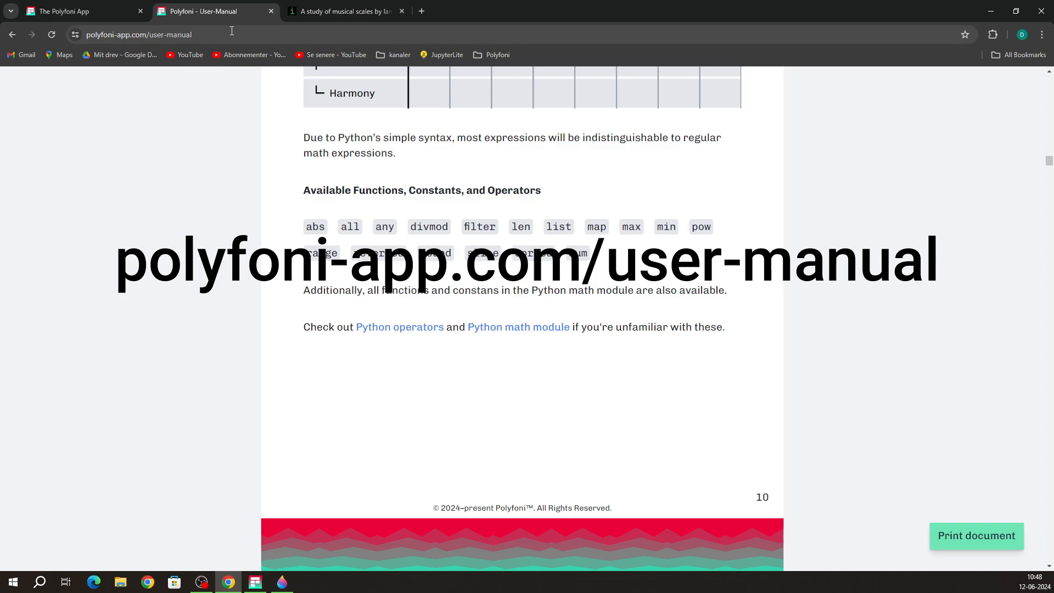
scroll(714, 368, "up", 1)
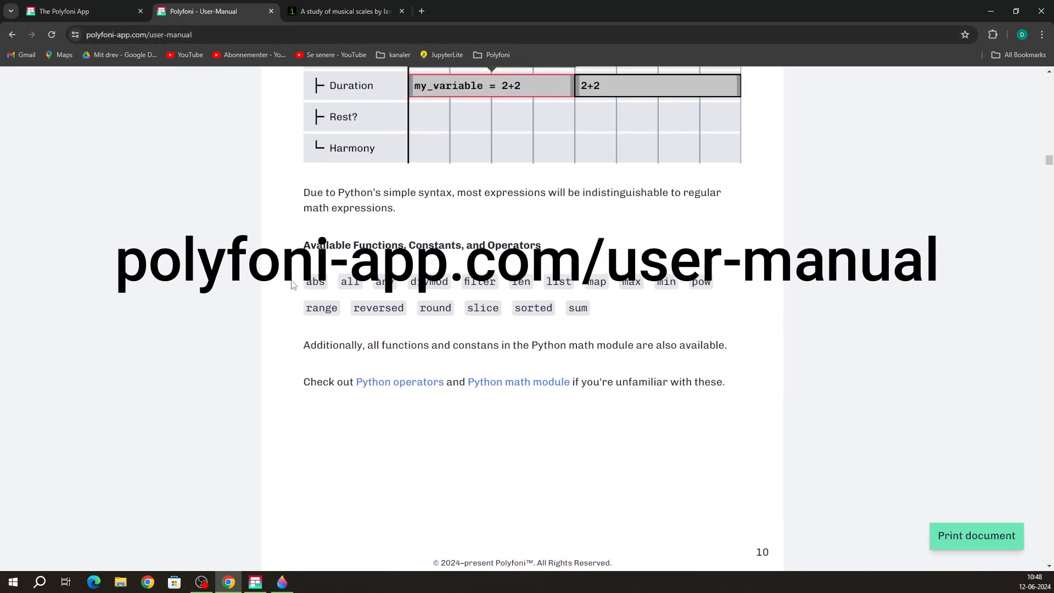
left_click_drag(293, 284, 679, 324)
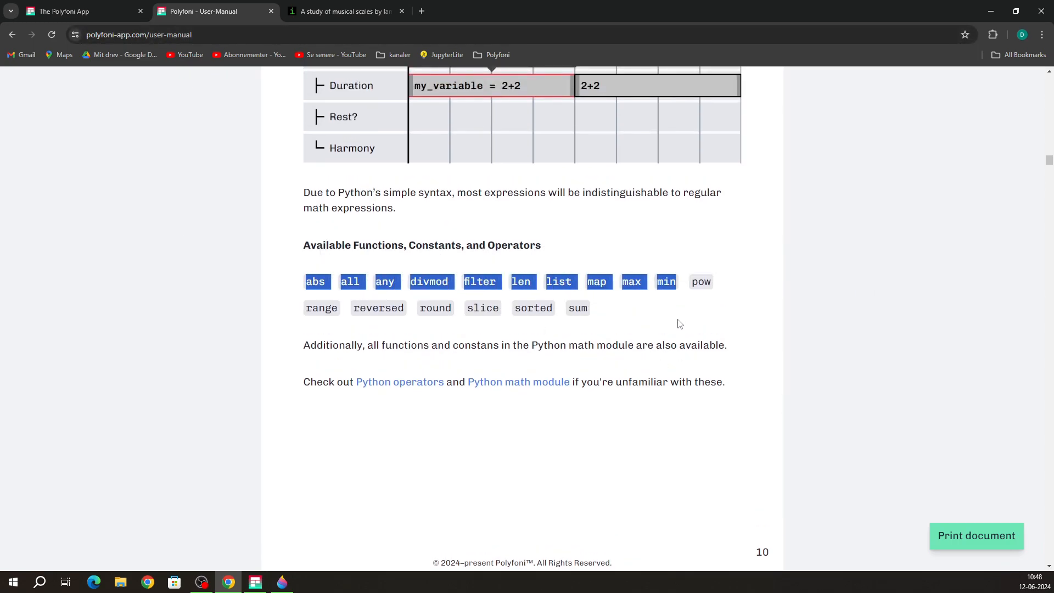
left_click(599, 314)
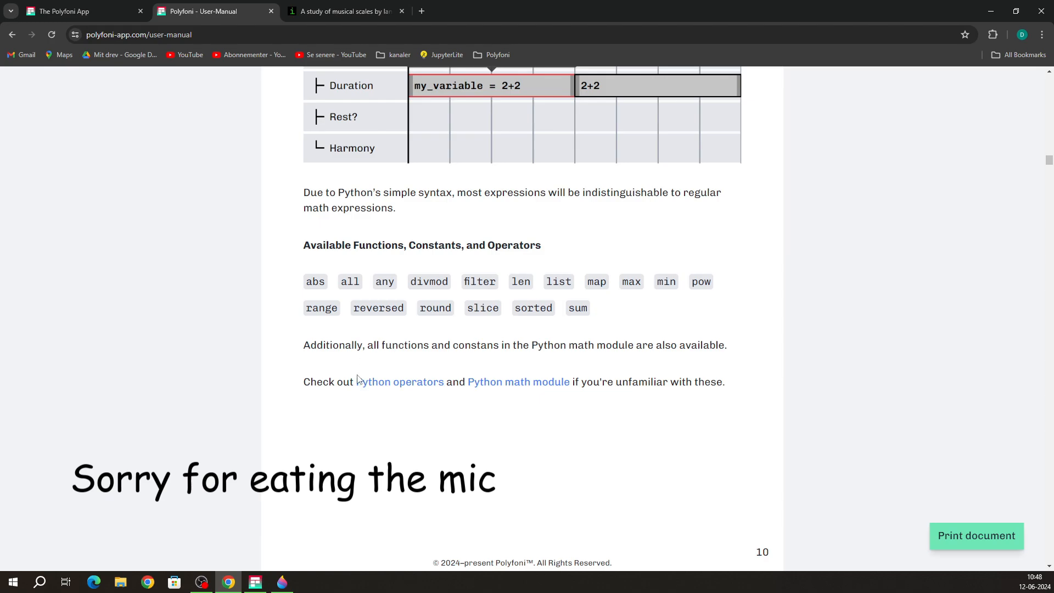
Step: Open the manual's Python math module reference, review its math methods and constants, and close that page
left_click(520, 383)
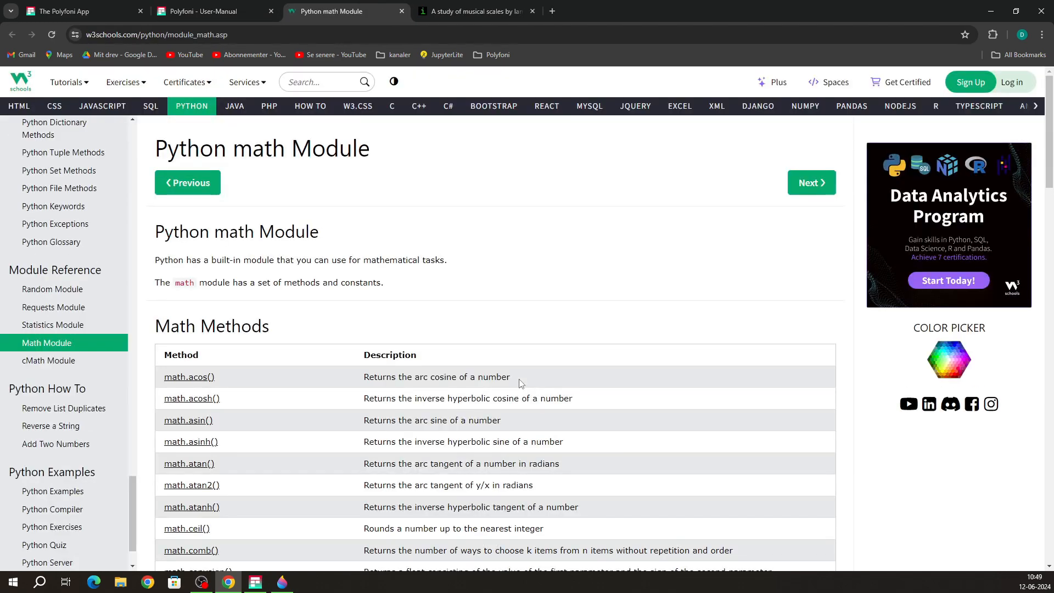
scroll(209, 432, "down", 20)
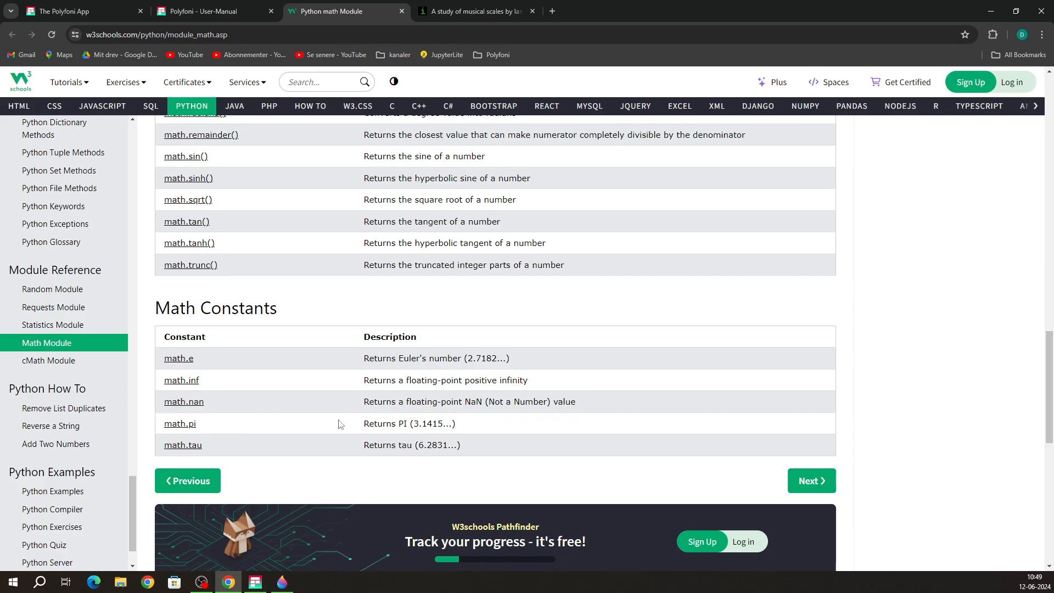
key("ctrl+w")
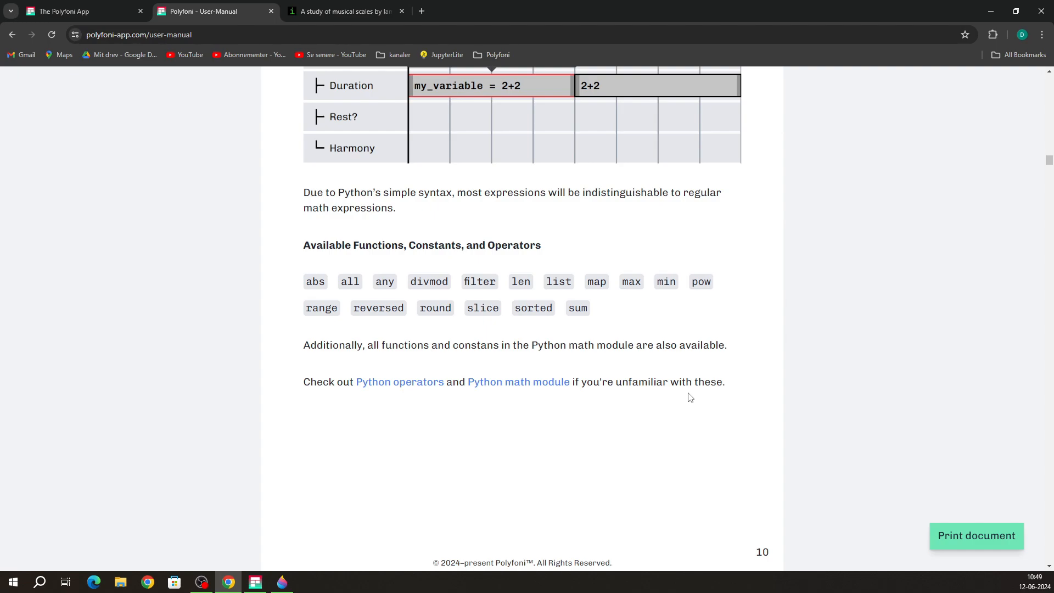
Step: Switch to Polyfoni and set the first Pitch item's expression to sin(x)
left_click(265, 578)
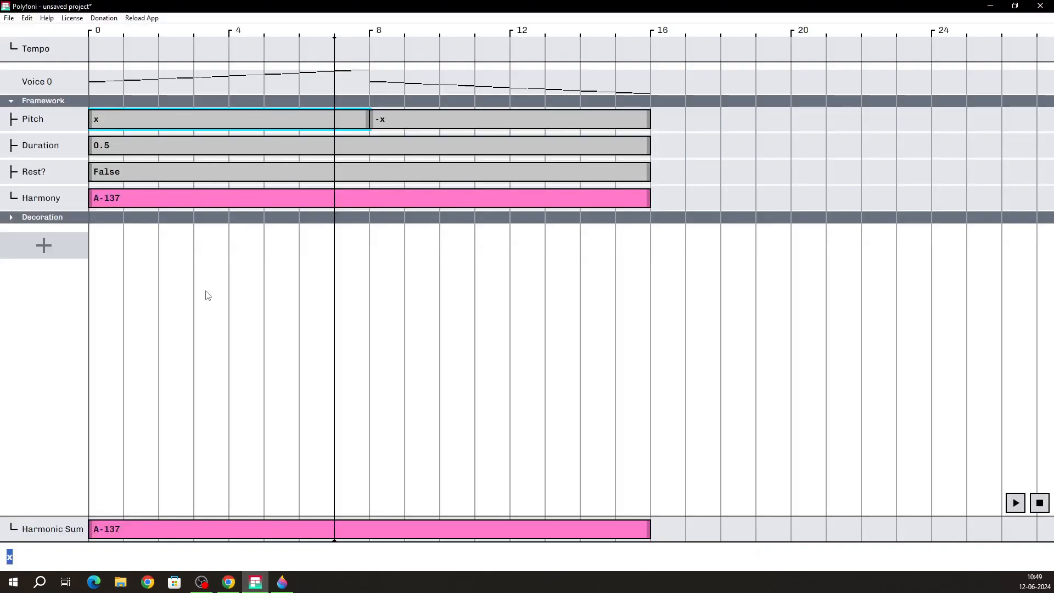
type("sin(x")
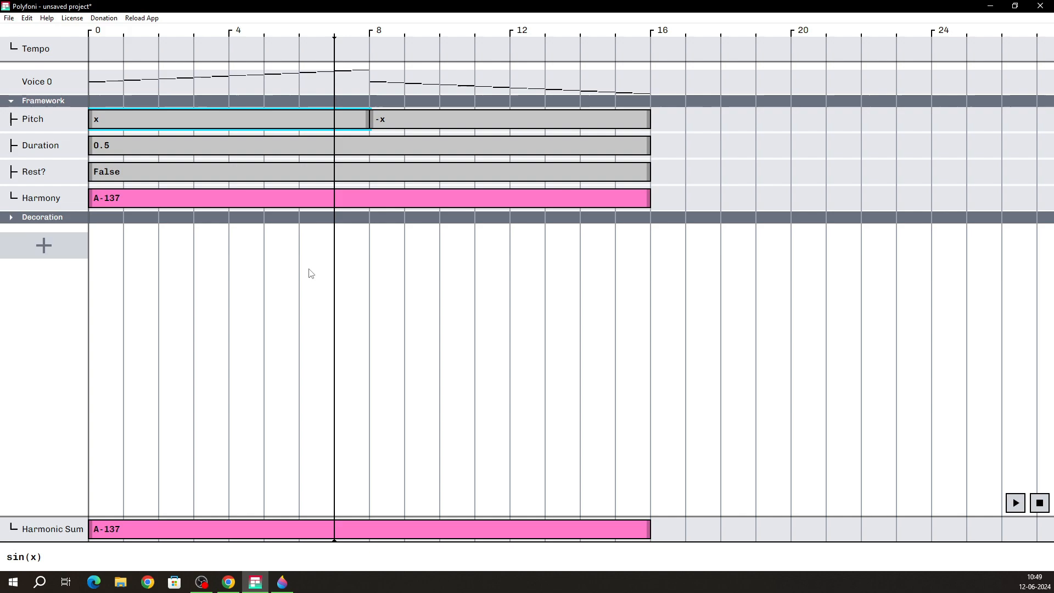
key("Return")
Step: Cut the -x Pitch item and extend the sin(x) item to beat 16
left_click(495, 120)
key("ctrl+x")
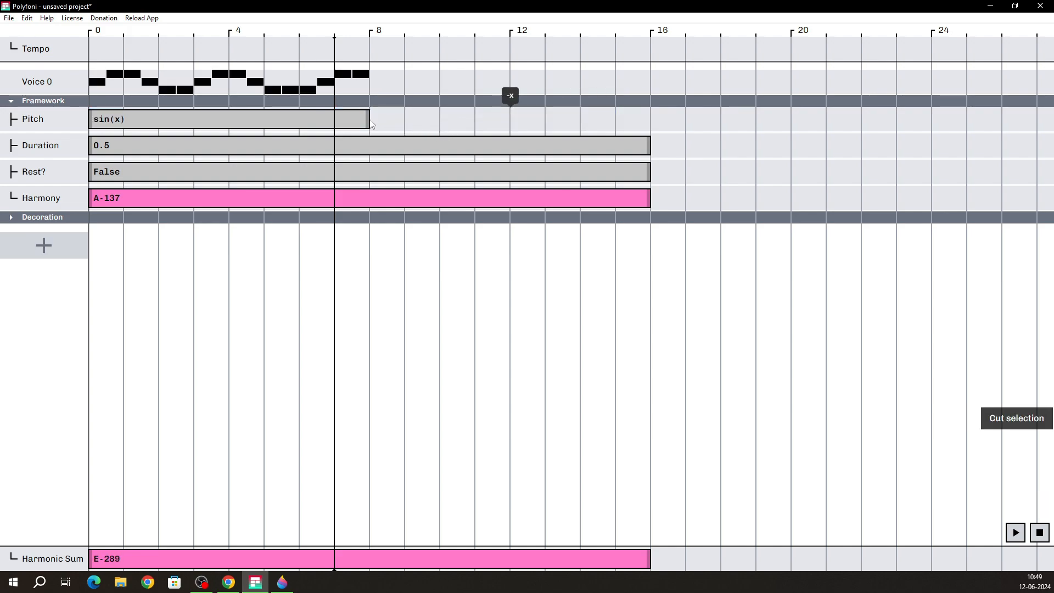
left_click_drag(371, 124, 646, 127)
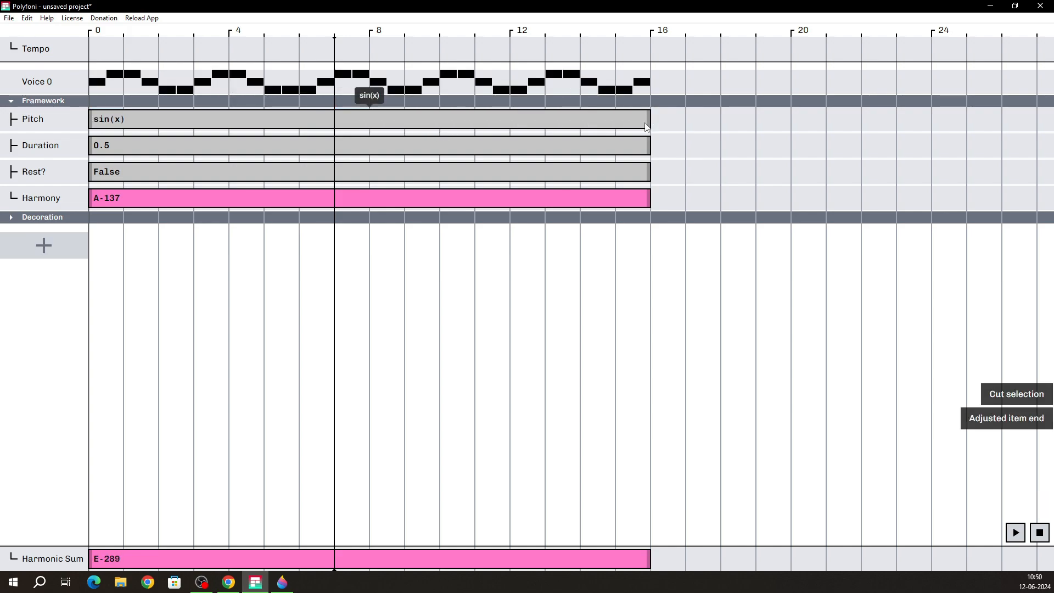
Step: Play the sine melody from beat 0, then reset playback
left_click(388, 266)
left_click(89, 251)
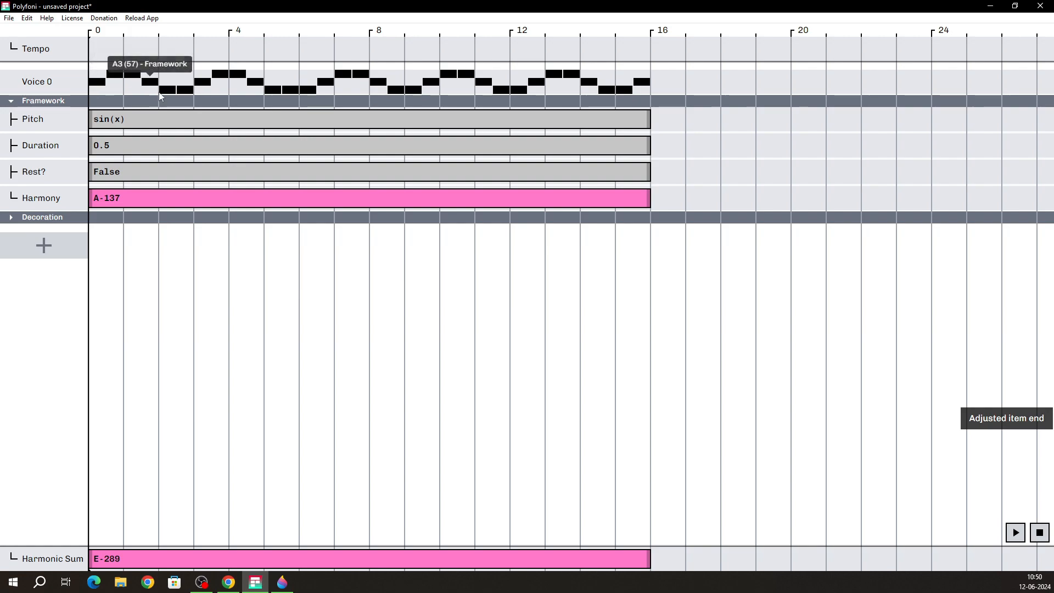
left_click(1019, 538)
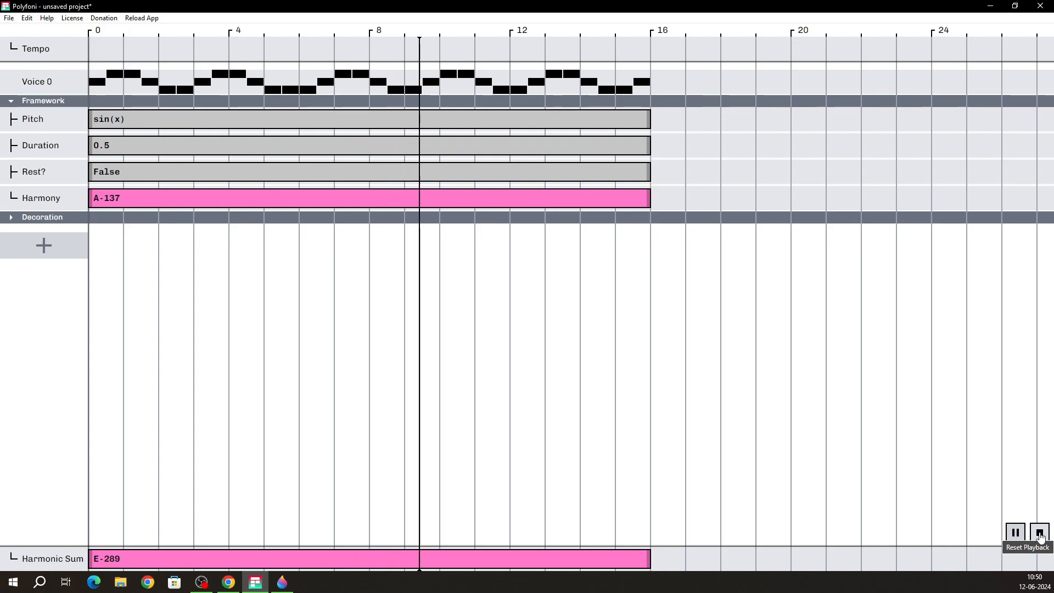
left_click(1040, 533)
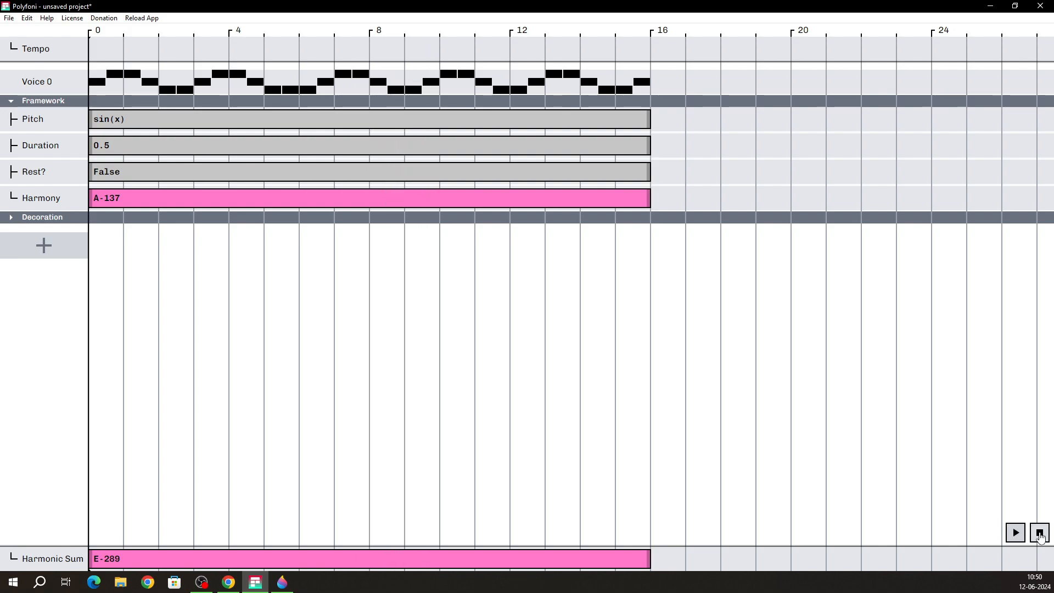
Step: Change the Pitch item's expression to sin(x)+sin(x/8)
left_click(360, 126)
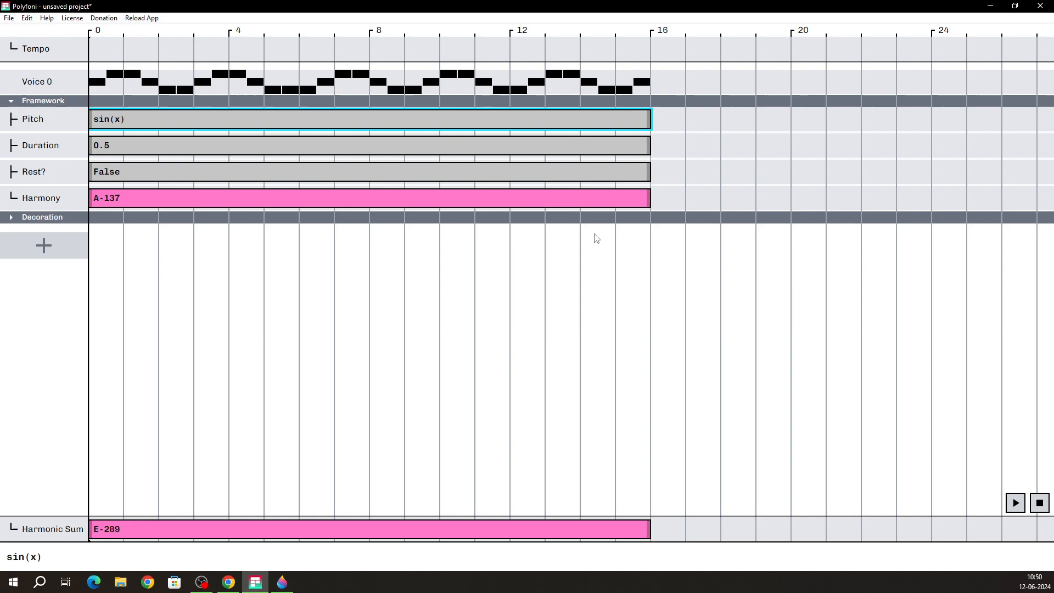
type("+sin")
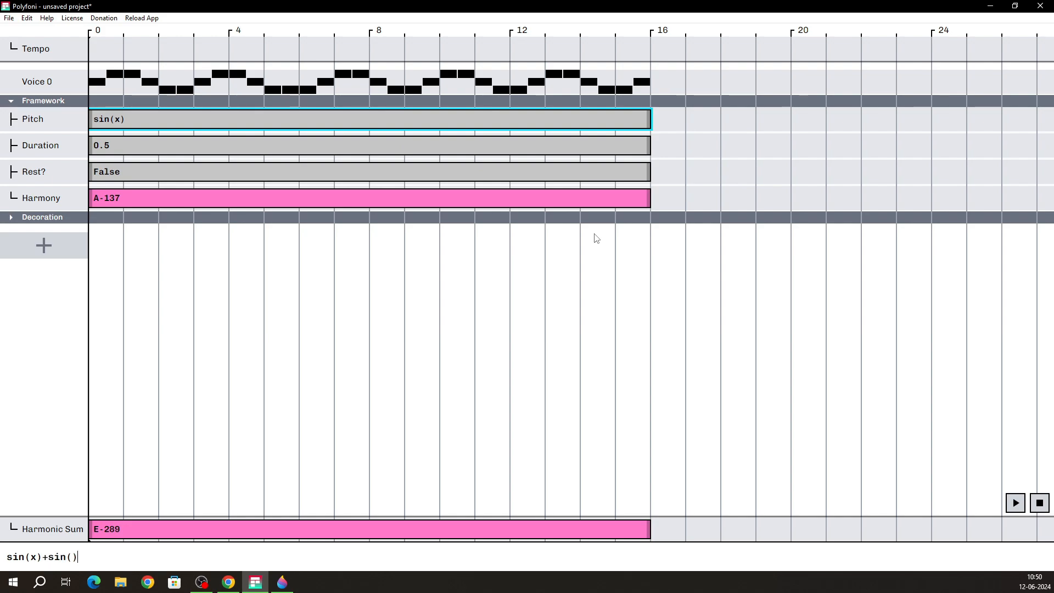
type("(x*Pi")
type("/8")
key("Return")
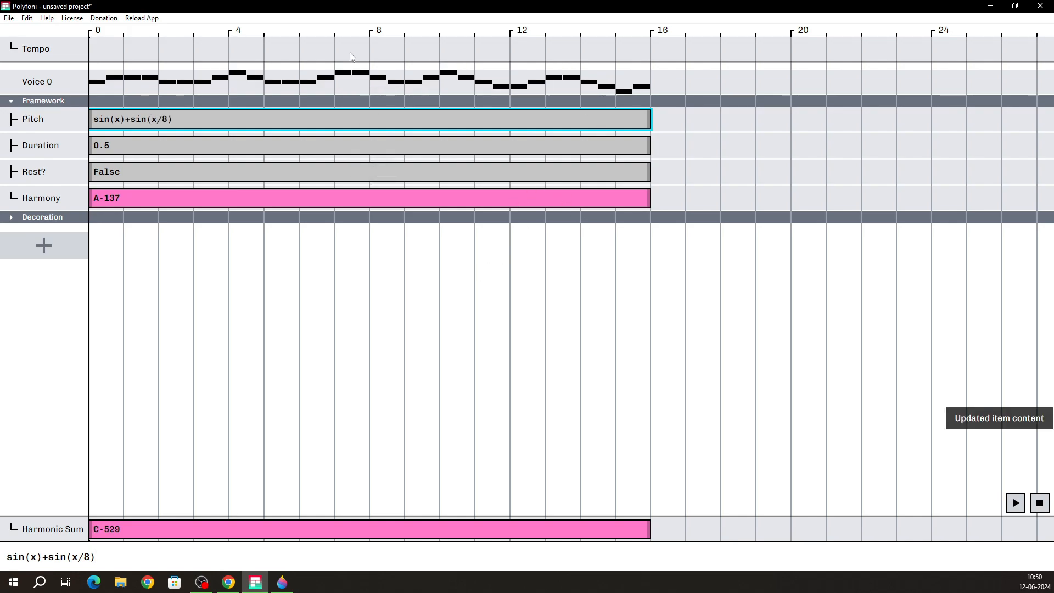
Step: Listen to the combined sine melody, reset playback to the start and deselect the Pitch item
left_click(1014, 503)
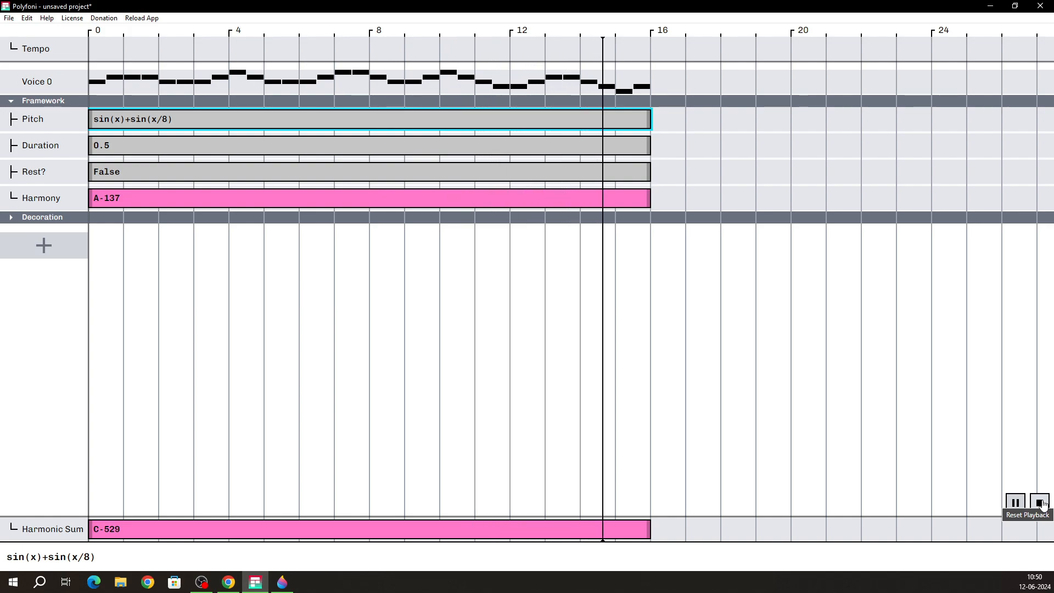
left_click(1043, 504)
left_click(266, 303)
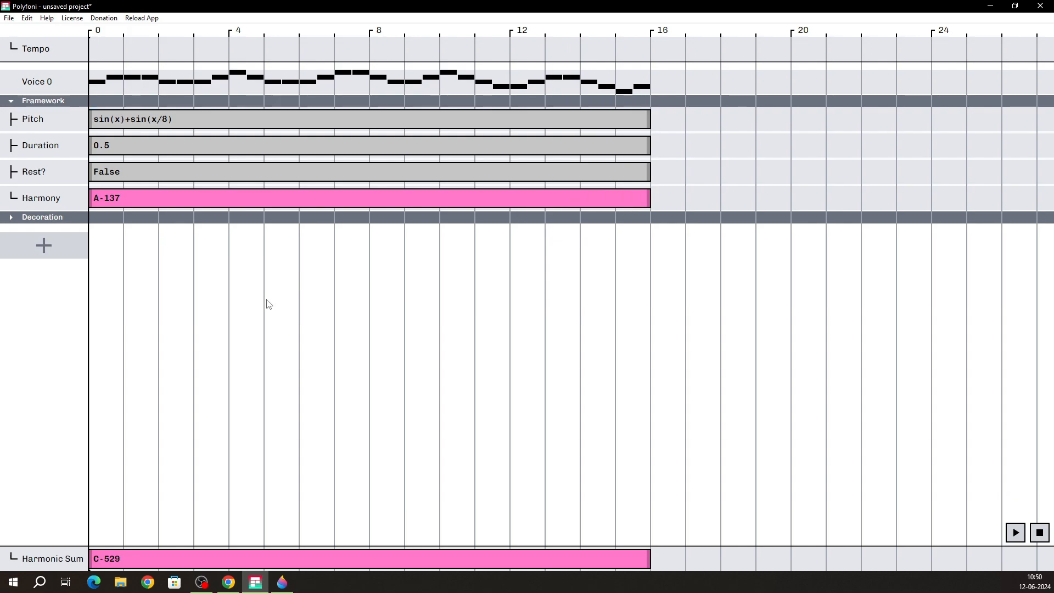
right_click(114, 260)
left_click(104, 245)
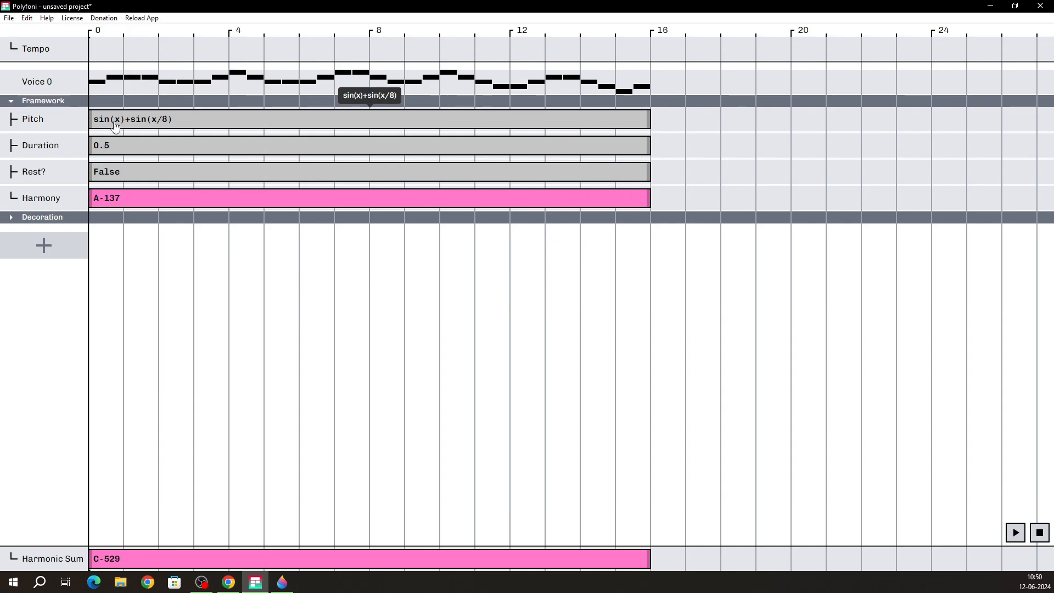
Step: Set the Duration item's expression to [1,1,.5,.5,.5,.5][x%6]
left_click(188, 147)
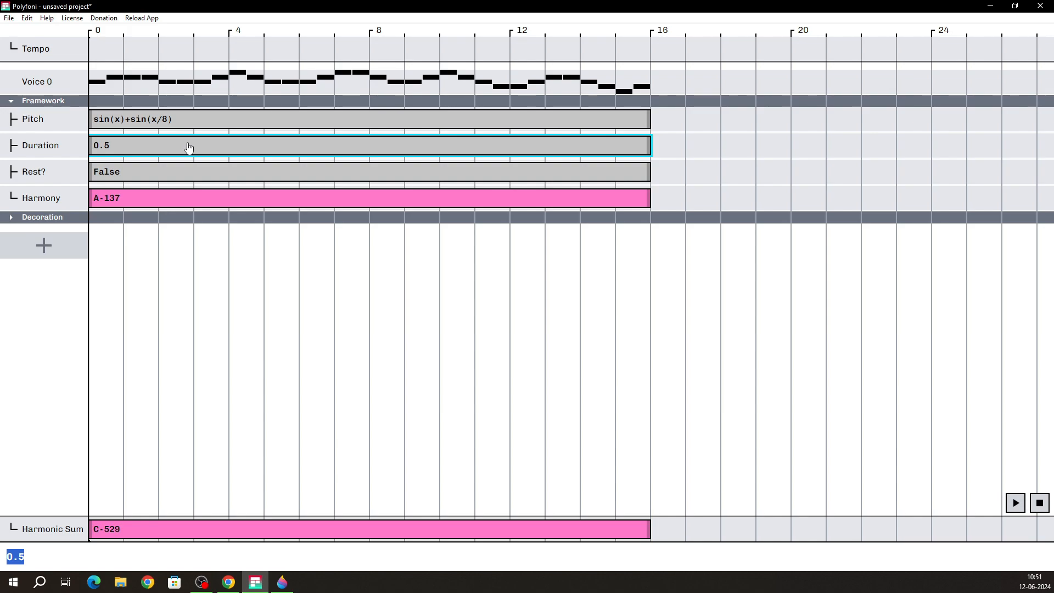
key("BackSpace")
type("[1,1,")
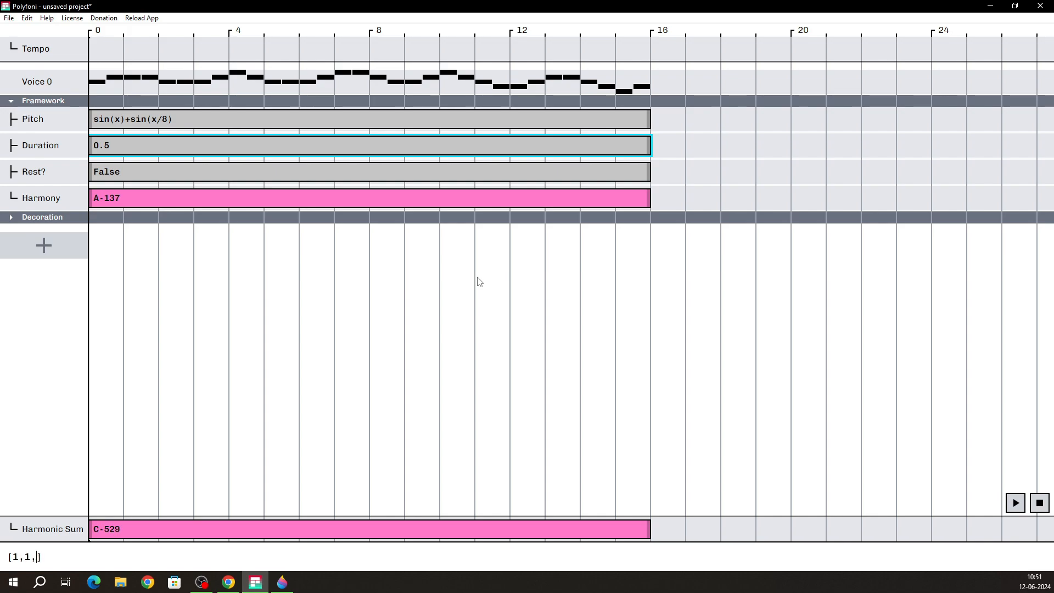
type(".5,.5,.5,.5")
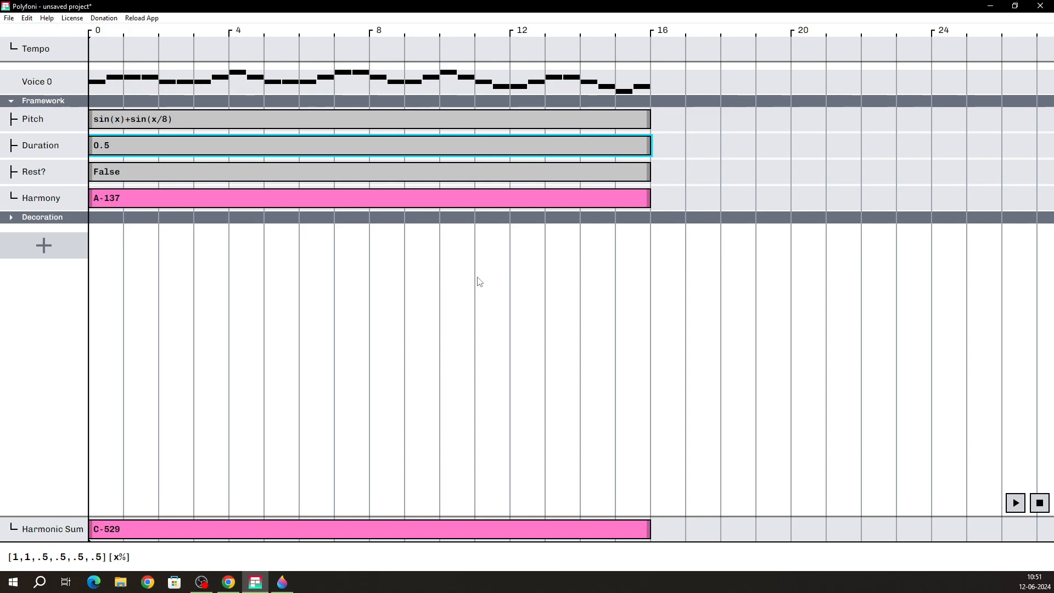
key("Return")
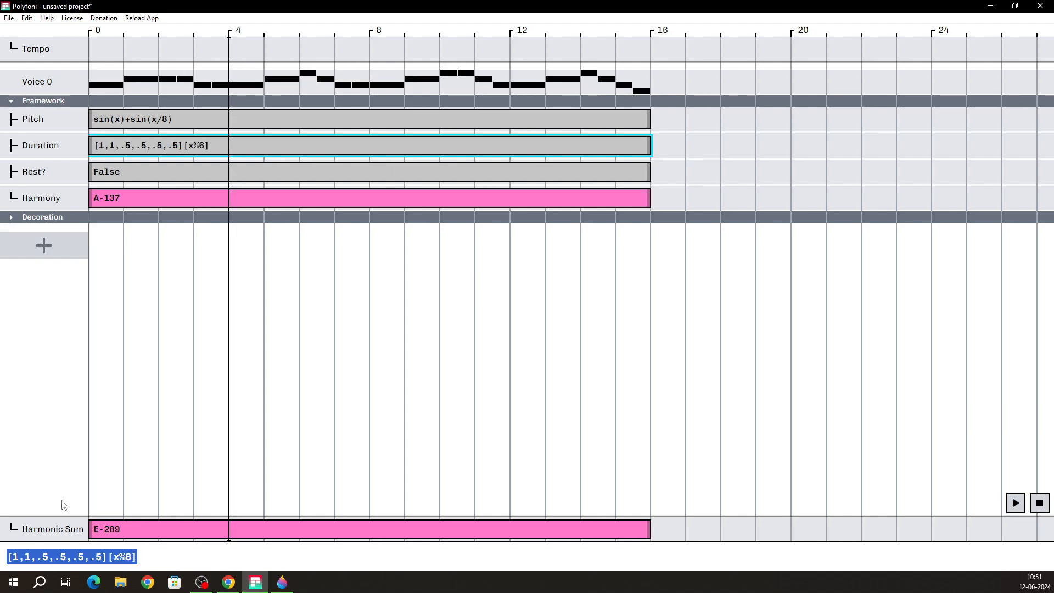
Step: Compare the values in the Duration list with the lengths of the first Voice 0 notes
left_click(14, 558)
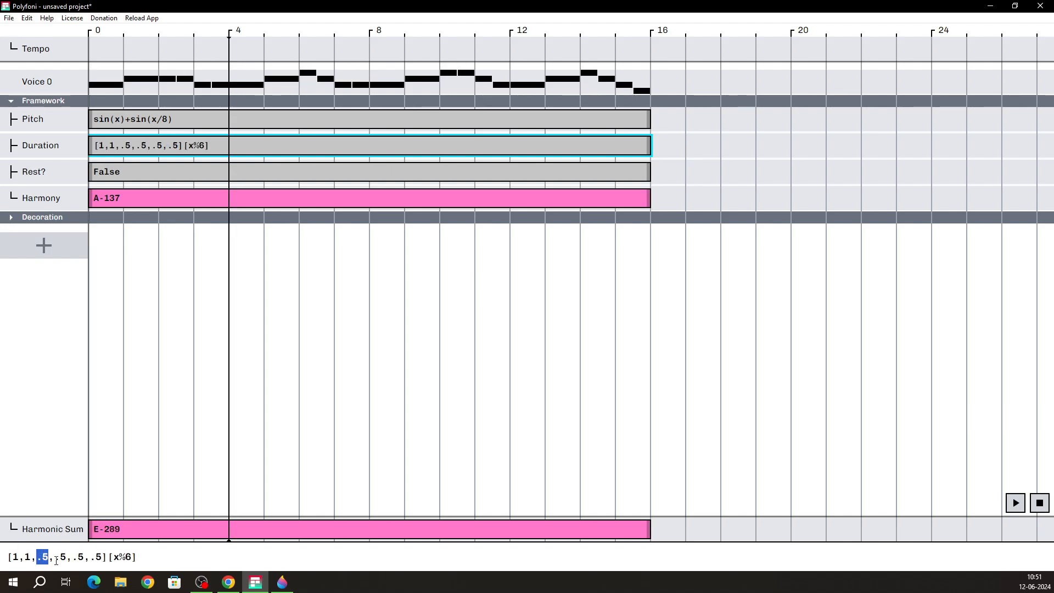
left_click_drag(90, 558, 99, 558)
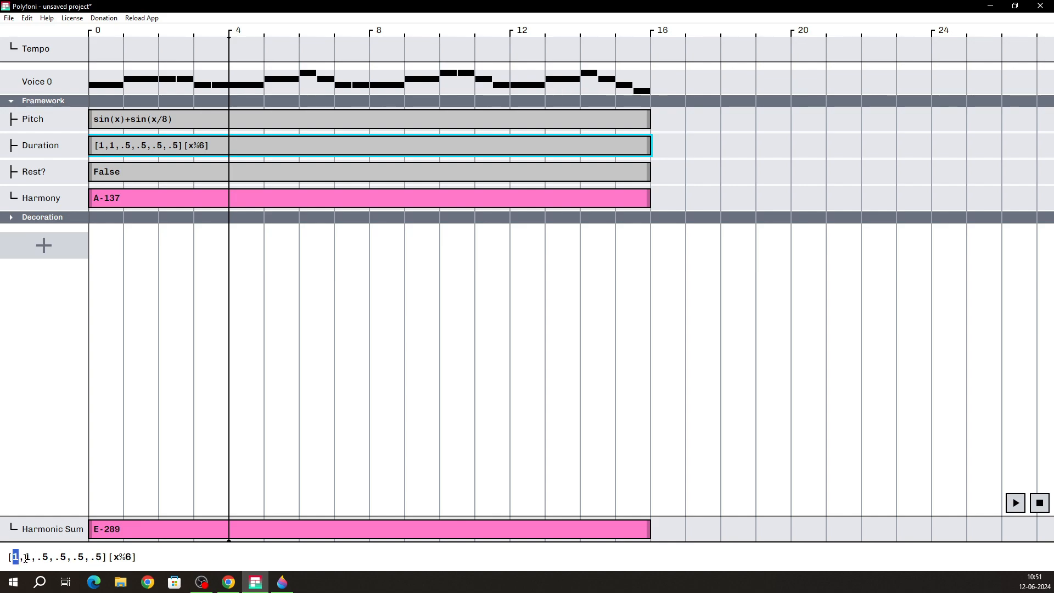
mouse_move(108, 91)
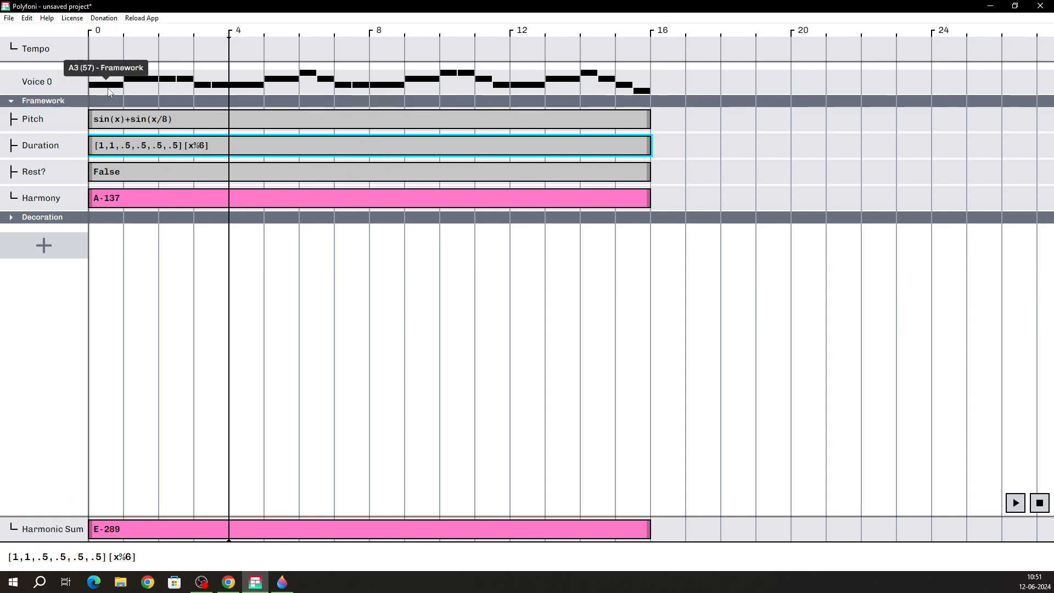
mouse_move(141, 82)
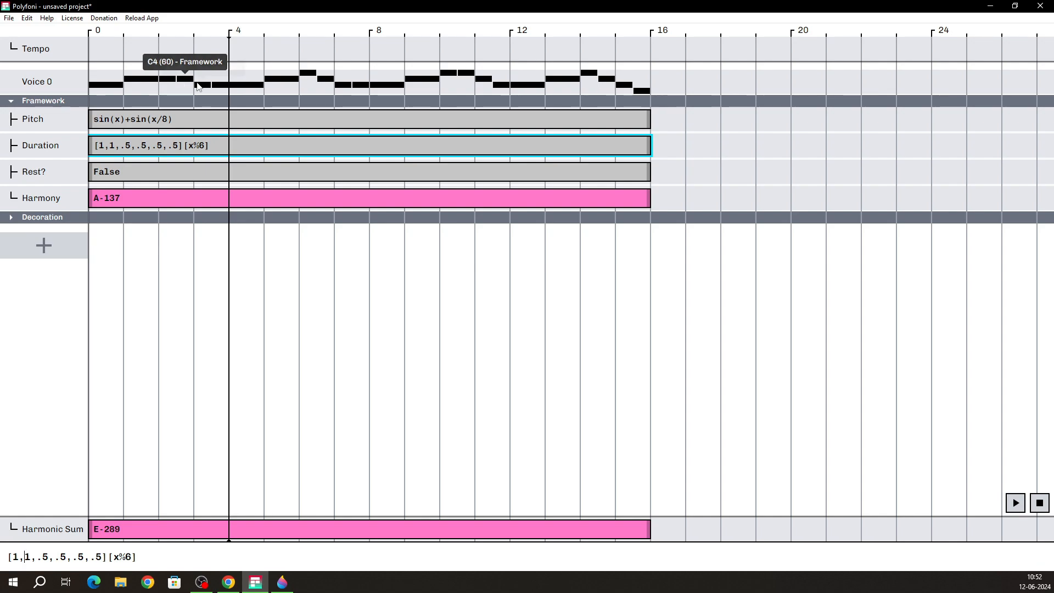
left_click(263, 98)
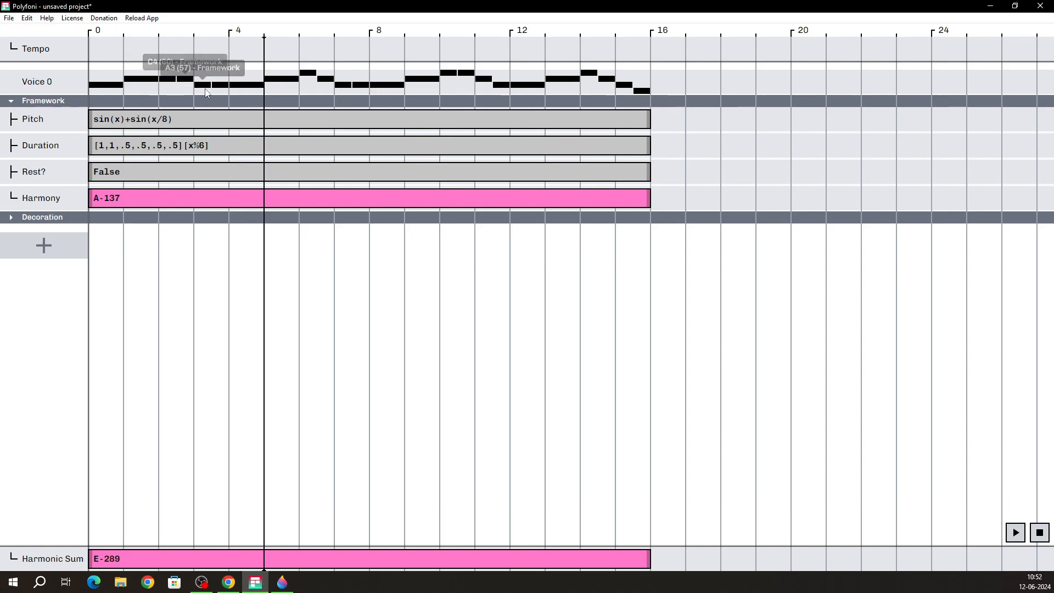
mouse_move(224, 91)
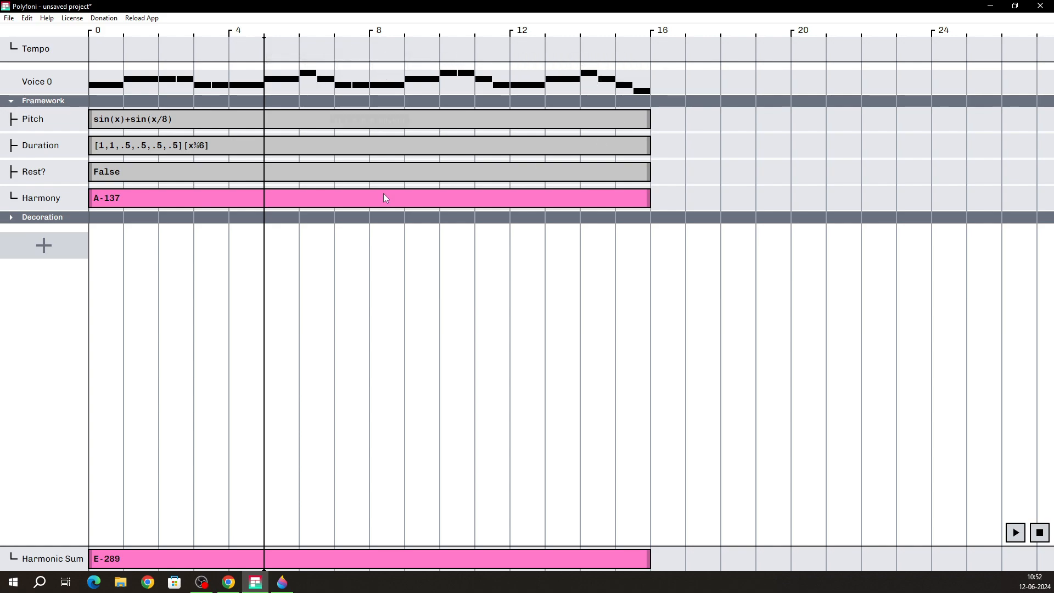
Step: Play Voice 0 from beat 0 to hear the repeating duration pattern, then stop playback
left_click(107, 250)
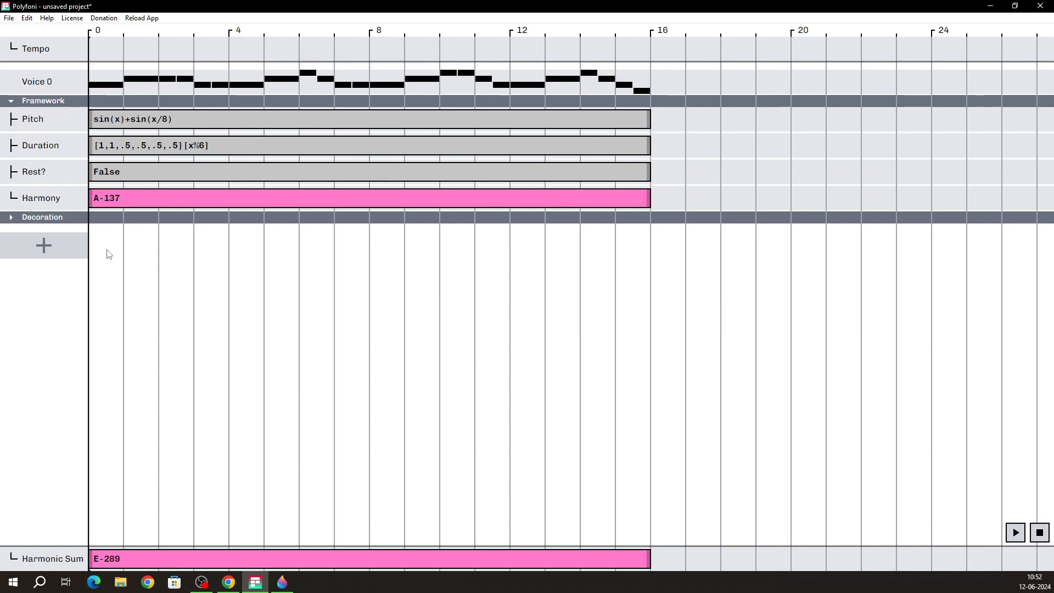
left_click(1013, 532)
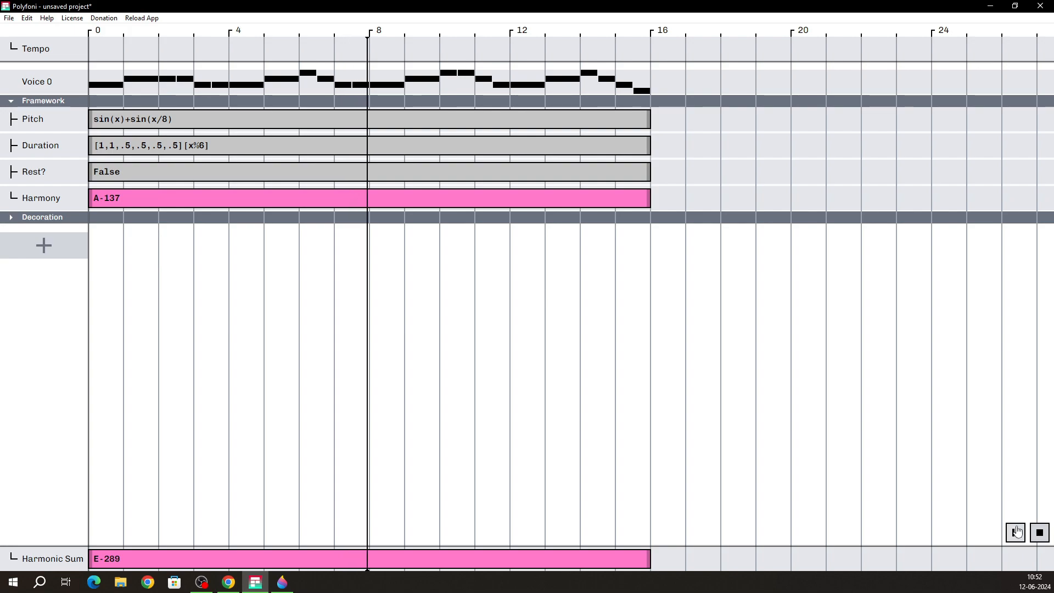
left_click(1017, 531)
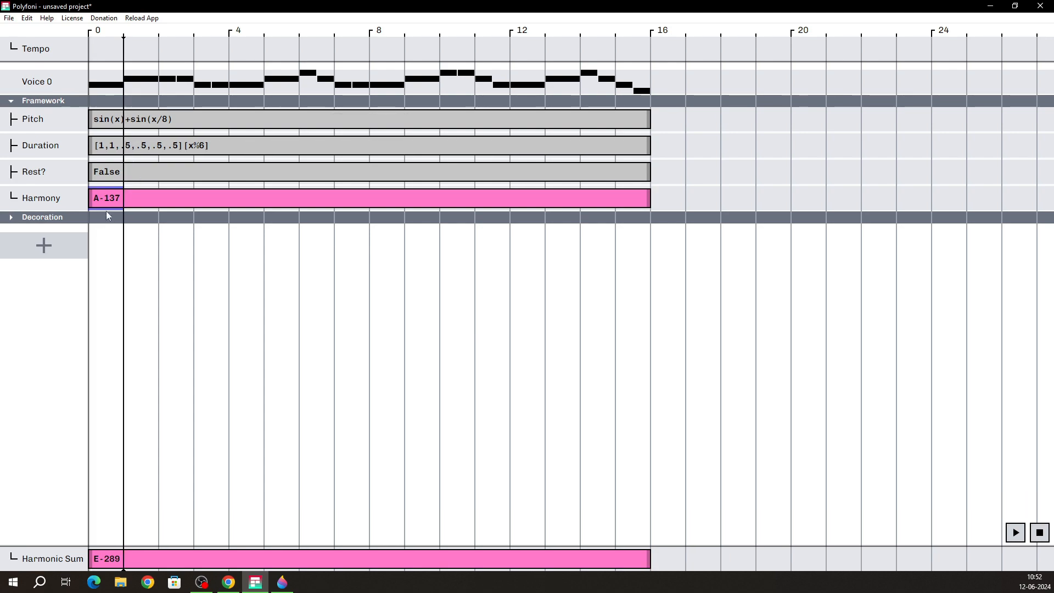
Step: Set the Rest? item's expression to x%4==0 and play Voice 0 from beat 0 to hear the rests
left_click(154, 183)
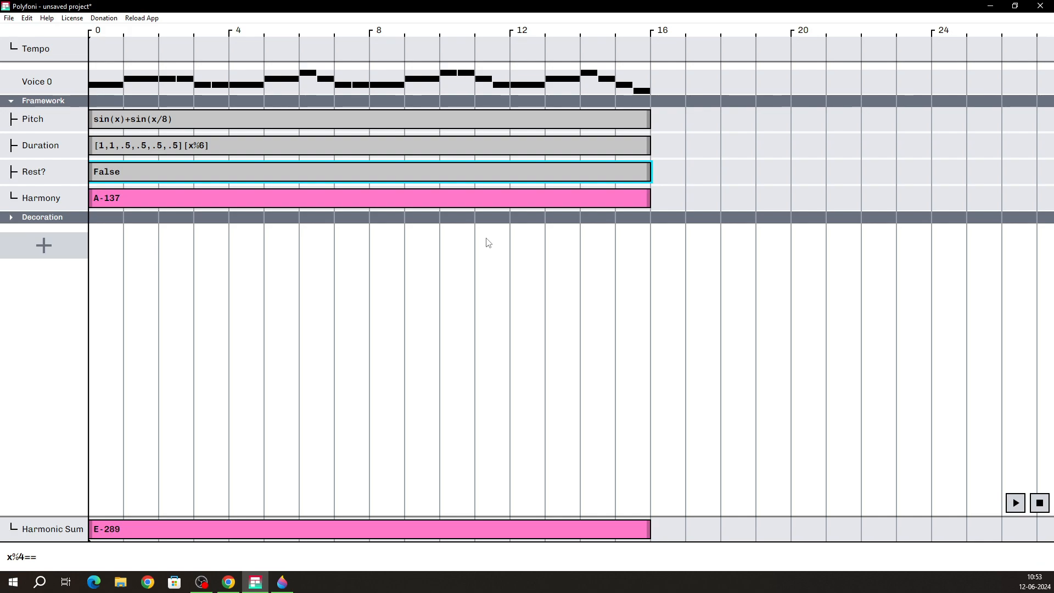
type("0")
left_click(488, 242)
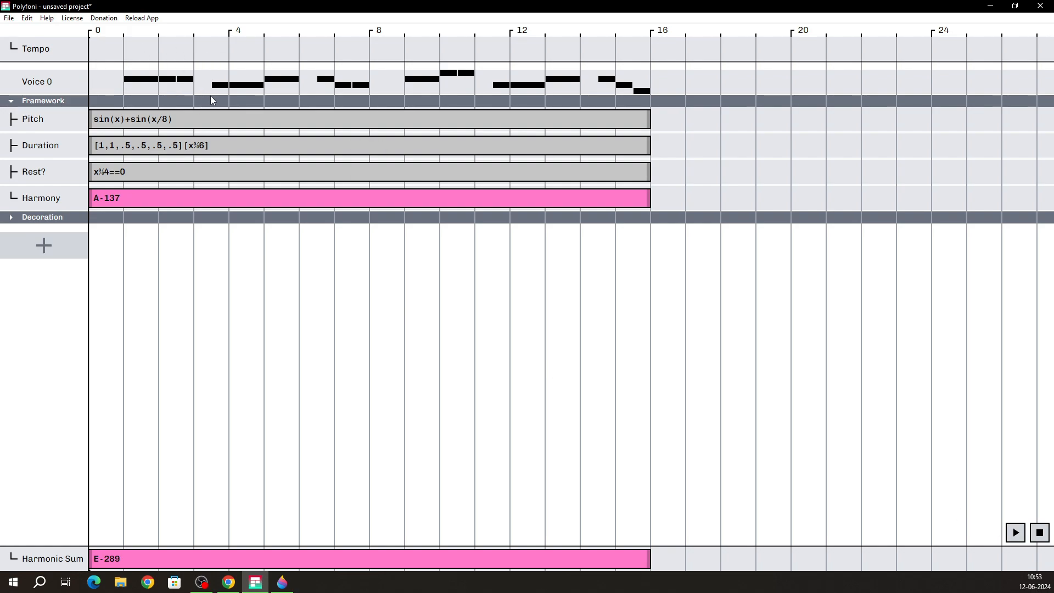
left_click(1016, 531)
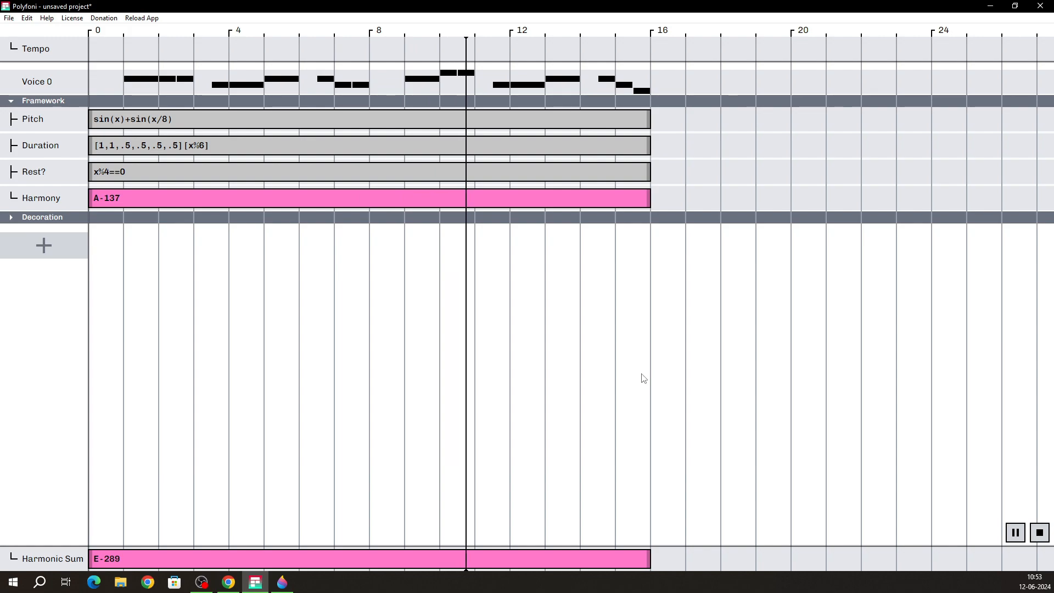
left_click(1040, 533)
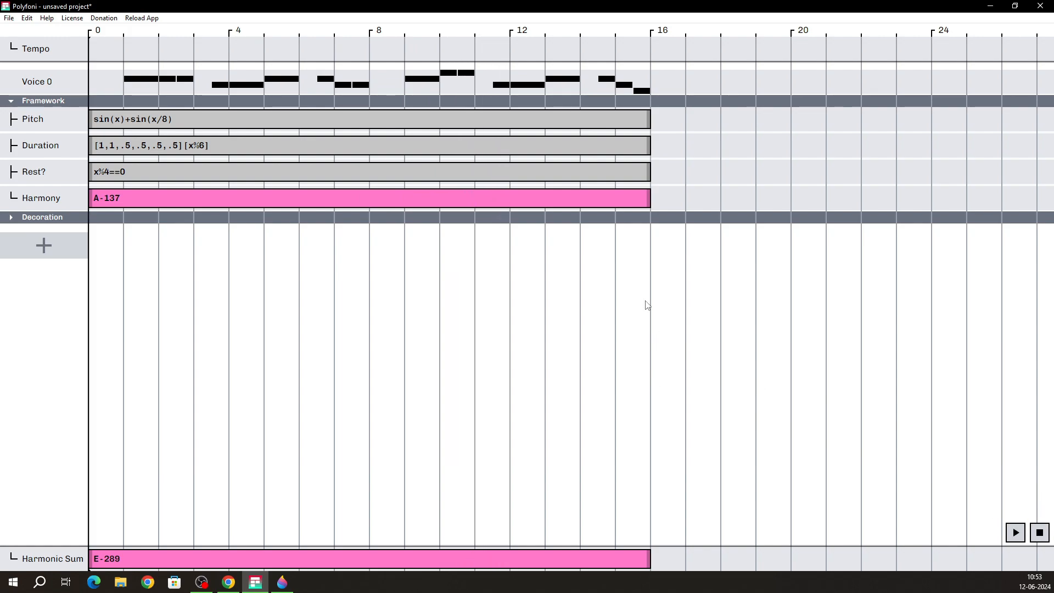
Step: Add a Harmony item from beat 8 to 16 and set it to a D minor triad with root D and pitches D, F and A
mouse_move(628, 204)
left_mouse_down()
mouse_move(576, 219)
mouse_move(396, 221)
left_mouse_up()
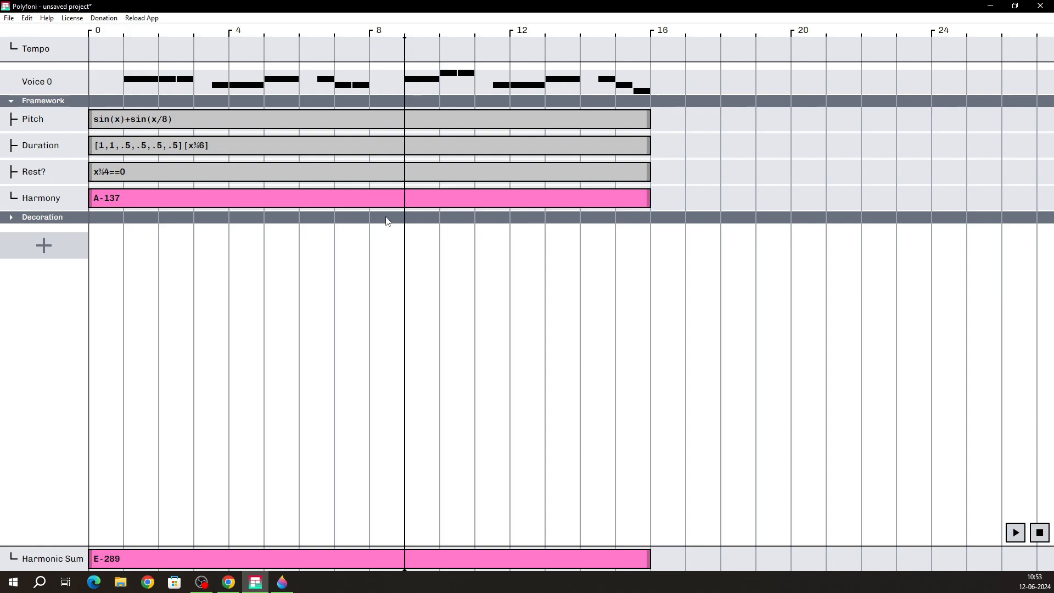
key("Return")
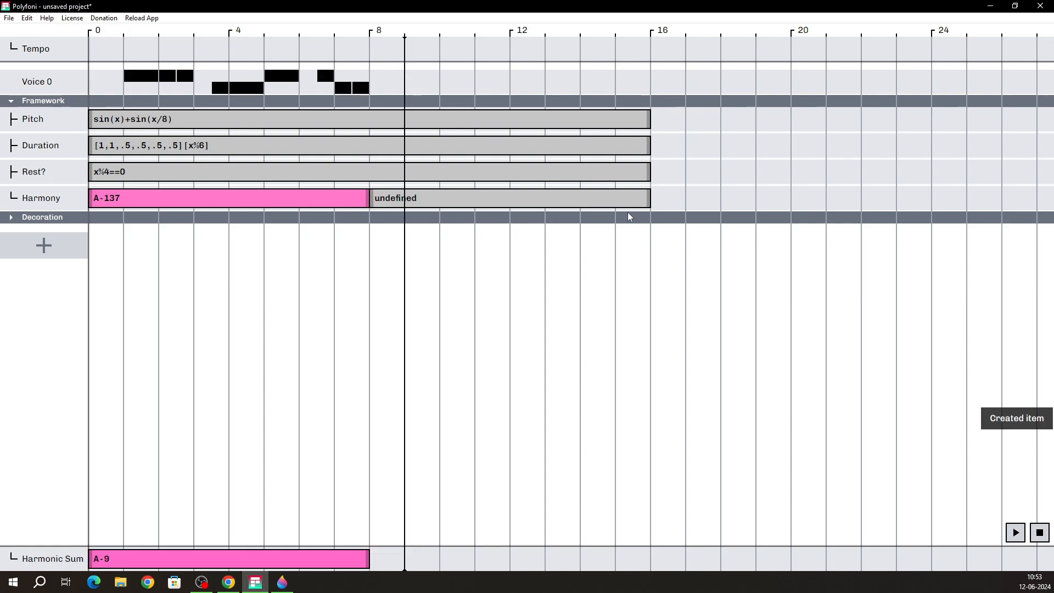
left_click(227, 206)
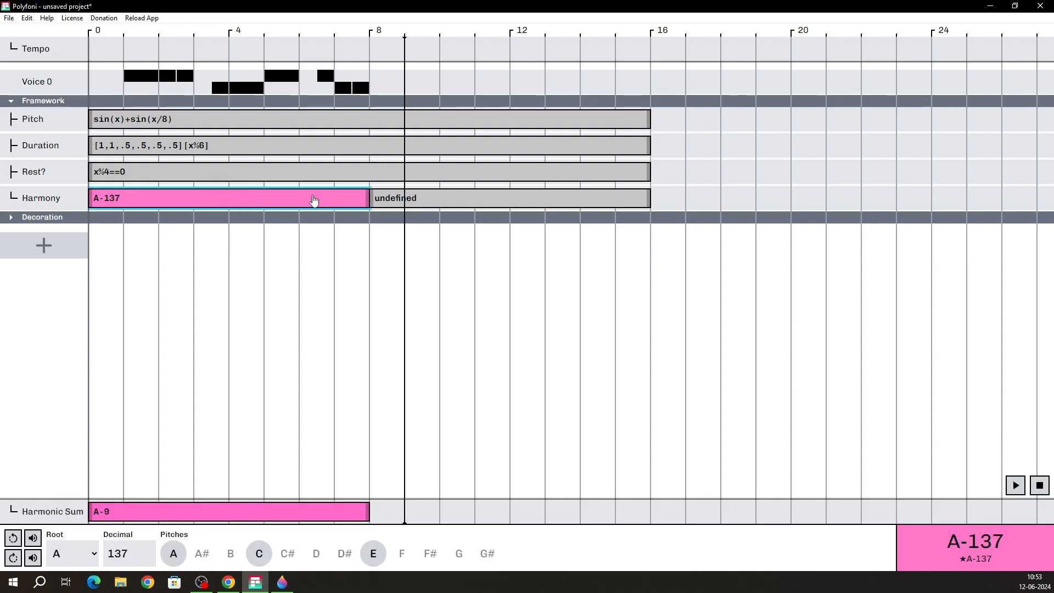
left_click(412, 199)
left_click(317, 553)
left_click(259, 554)
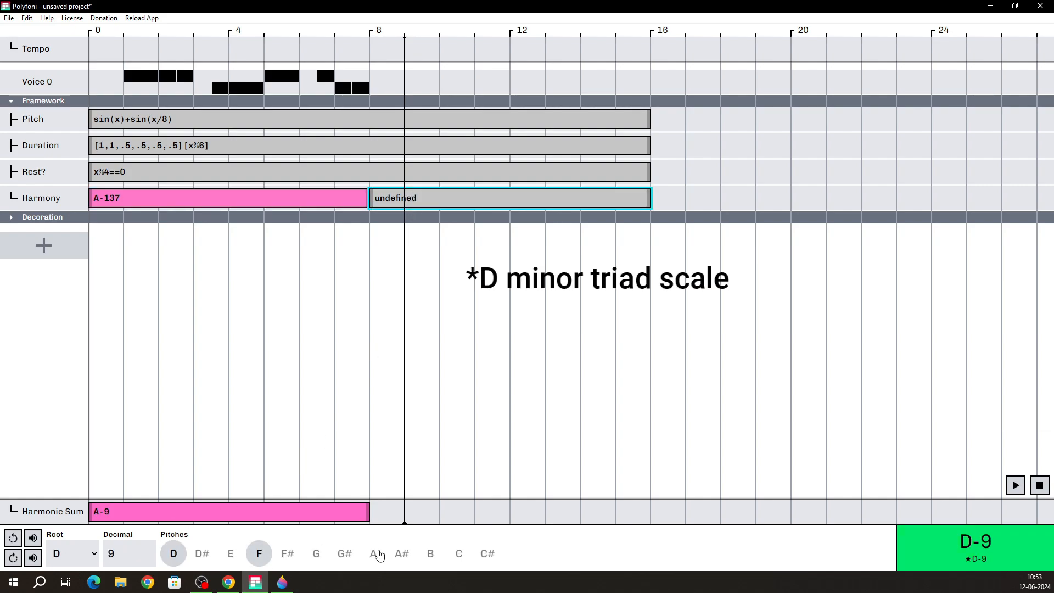
left_click(373, 554)
left_click(358, 459)
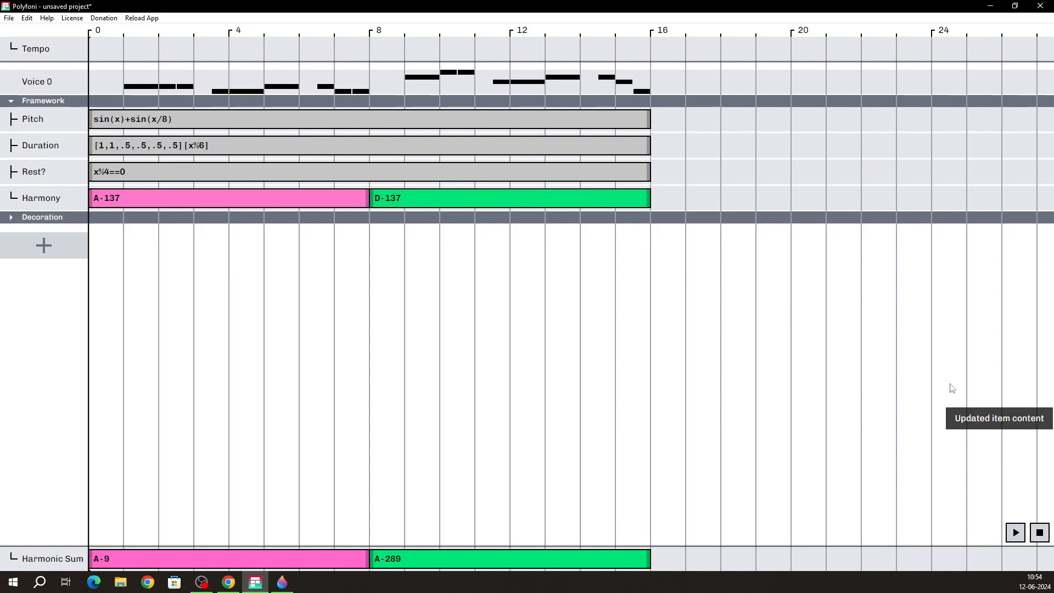
Step: Play Voice 0 across the A-137 and D-137 harmonies, stop playback and inspect the D-137 Harmony item
left_click(1015, 532)
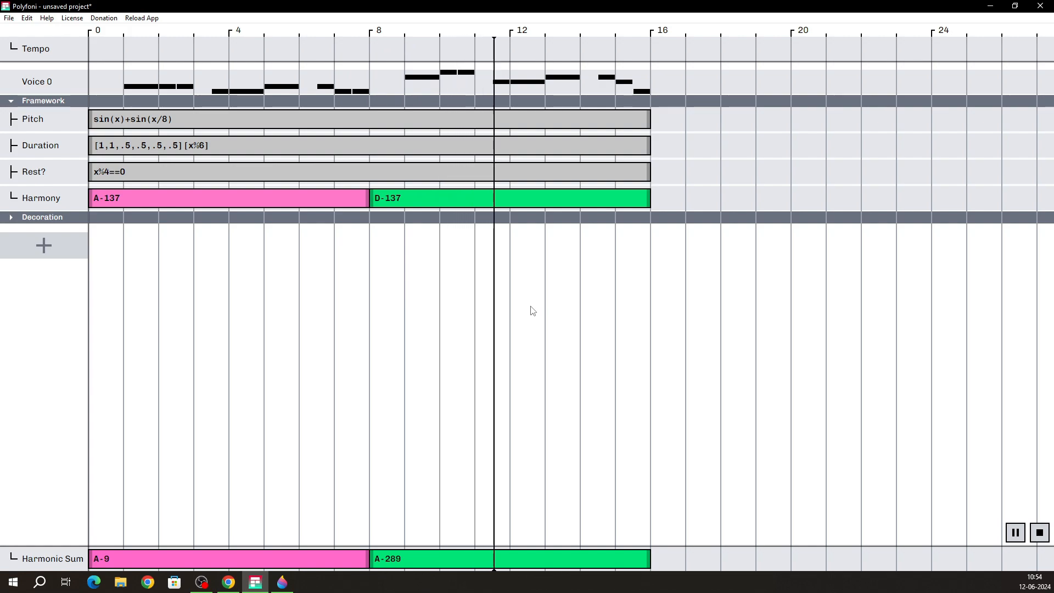
left_click(1040, 533)
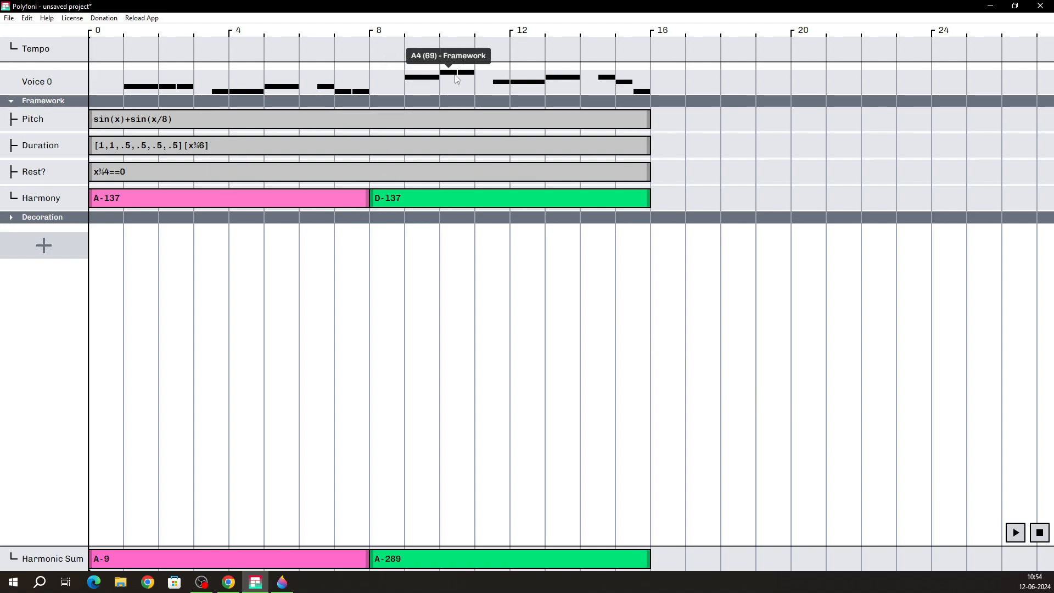
left_click(508, 198)
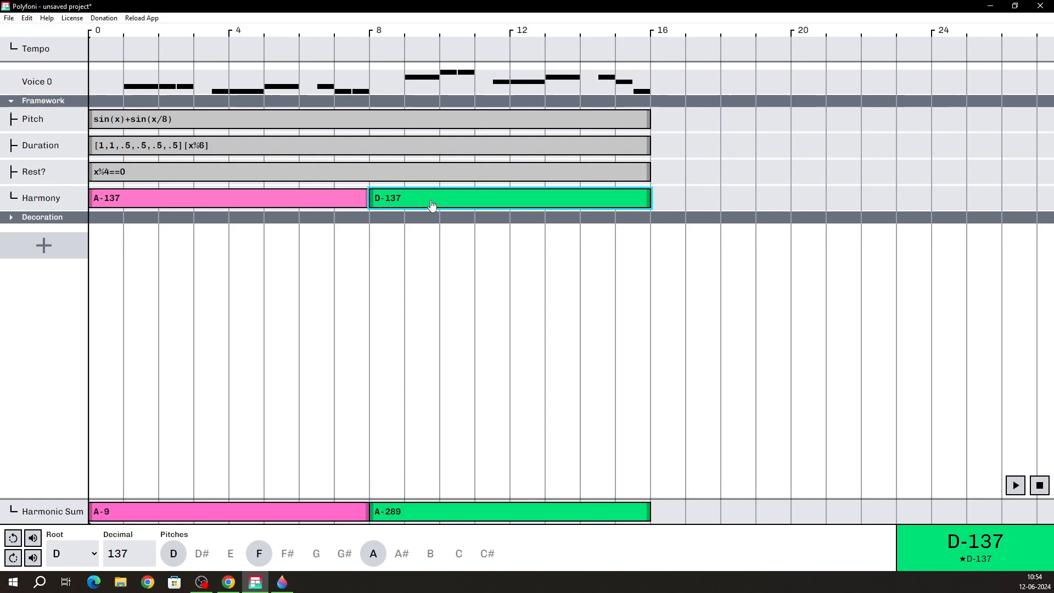
left_click(702, 193)
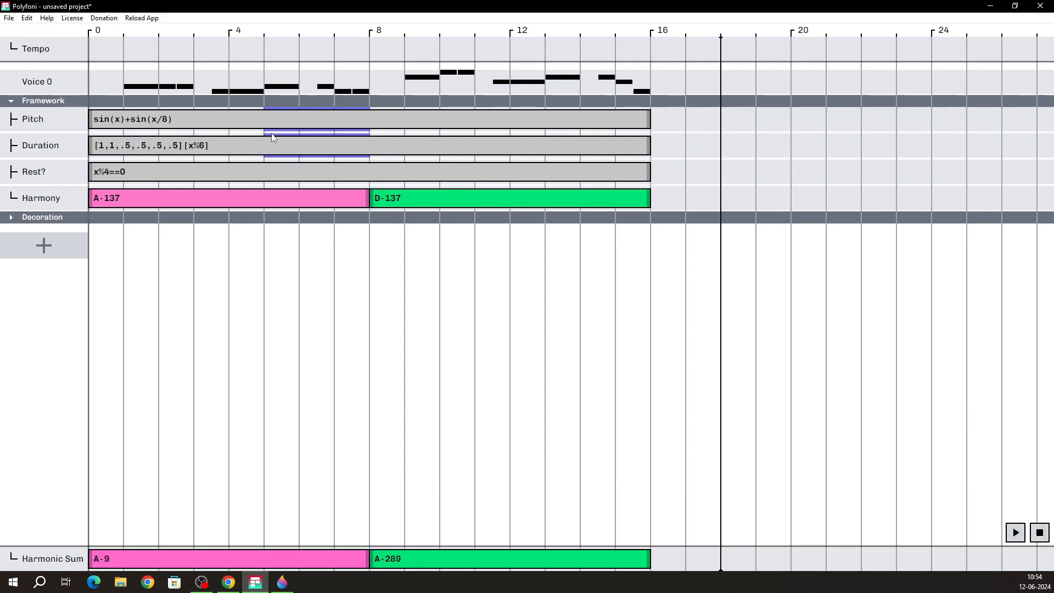
left_click(387, 133)
left_click(381, 132)
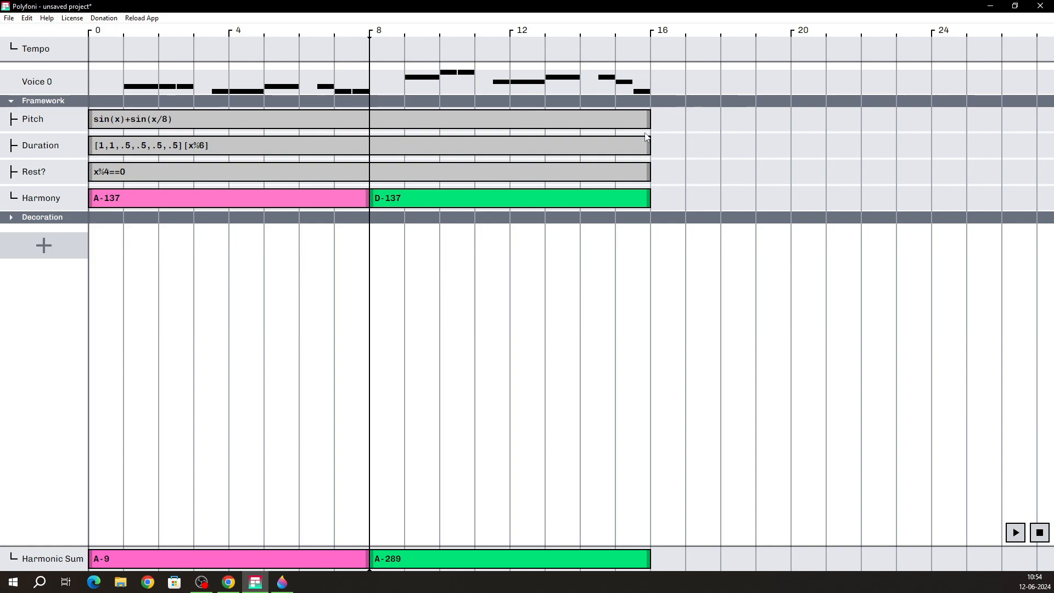
left_click_drag(645, 133, 542, 132)
left_click(718, 144)
left_click_drag(636, 159, 438, 155)
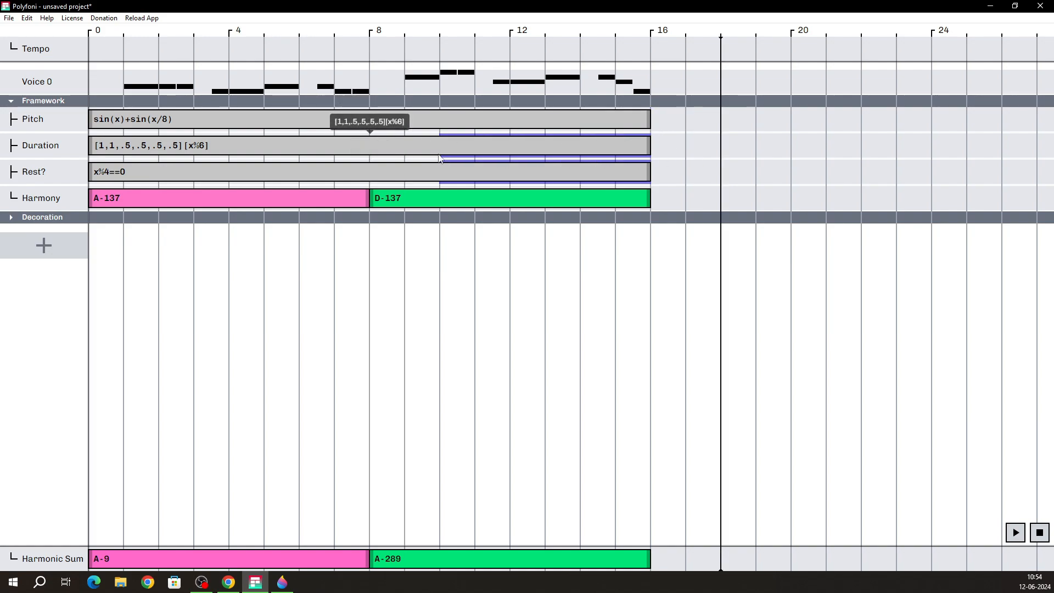
left_click(399, 157)
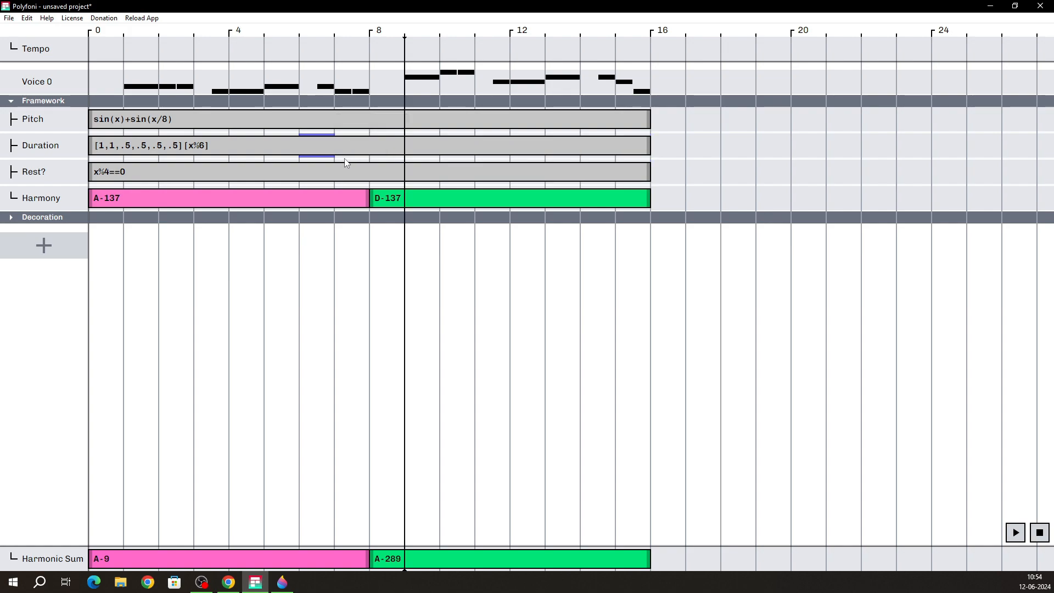
Step: Insert a Duration item from beat 4 to 8 inside the existing one and set its value to 0.5
left_click_drag(347, 163, 252, 160)
left_click(282, 158)
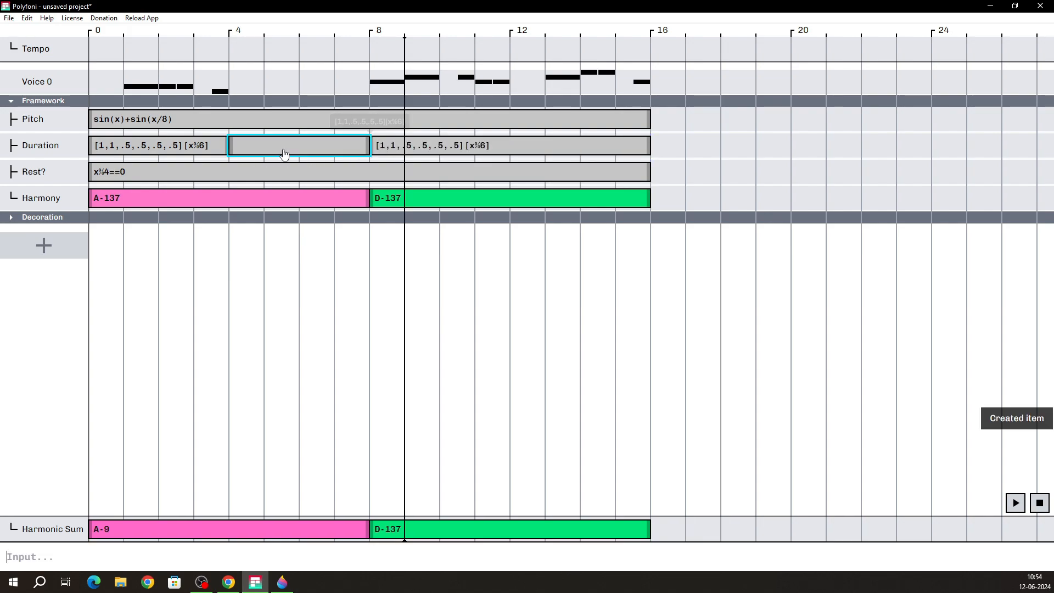
key("Return")
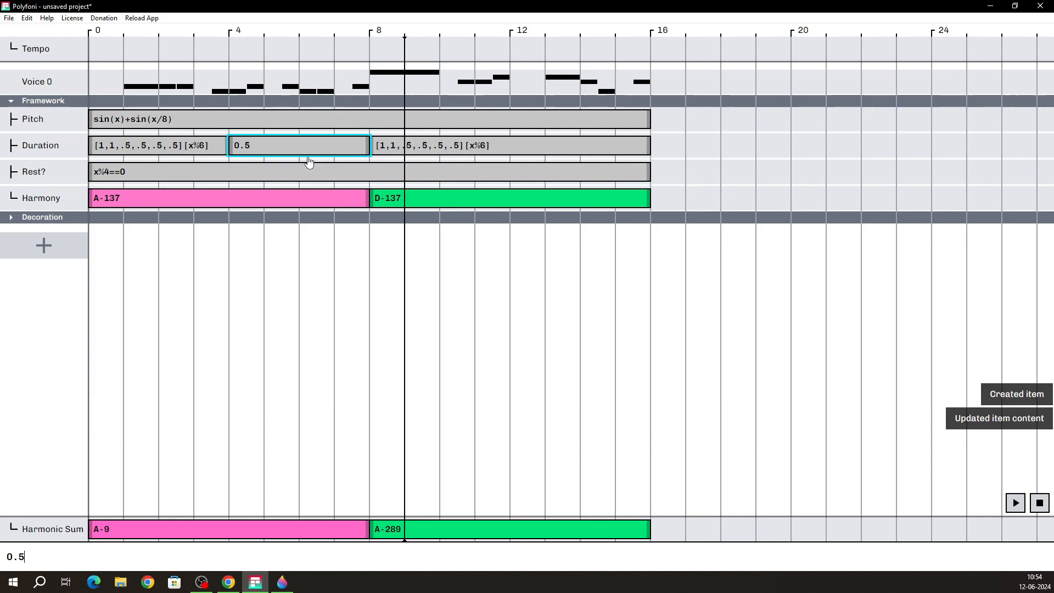
left_click(250, 198)
left_click(239, 170)
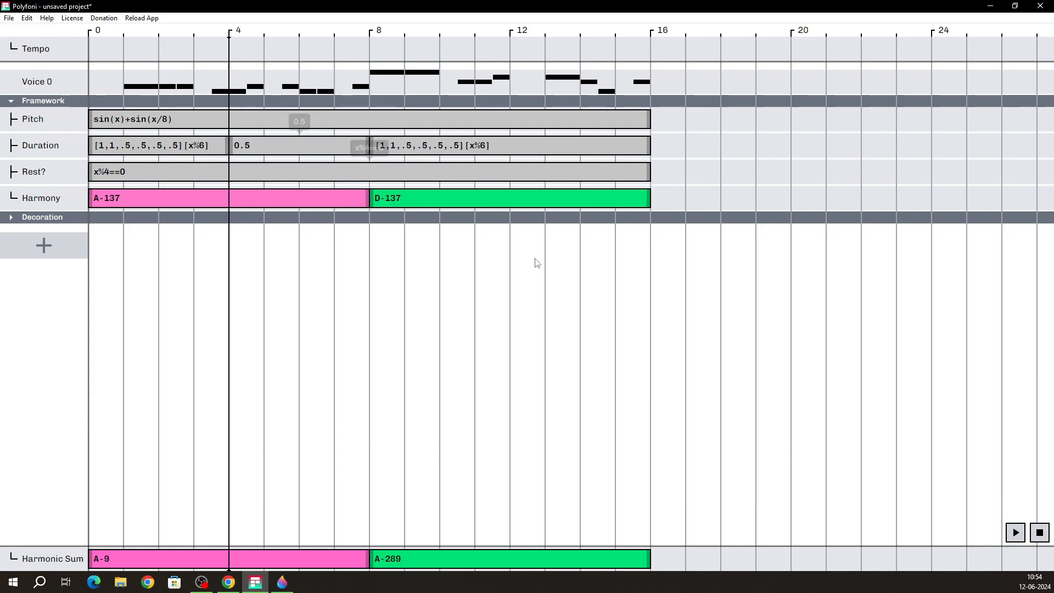
Step: Play Voice 0 from beat 0 to hear the passage with the inserted Duration item, and stop playback
left_click(1038, 534)
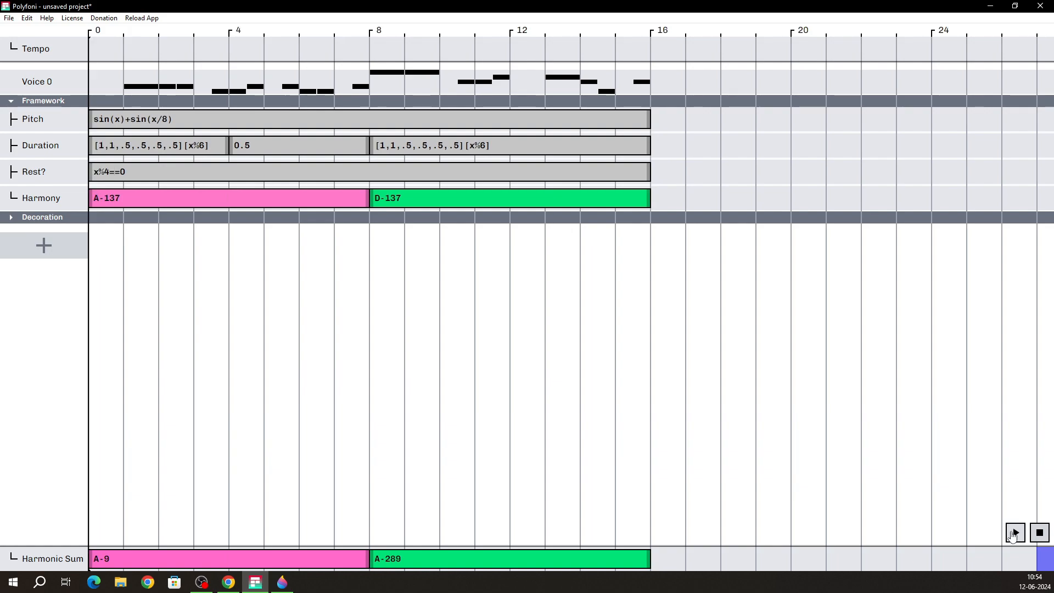
left_click(1015, 533)
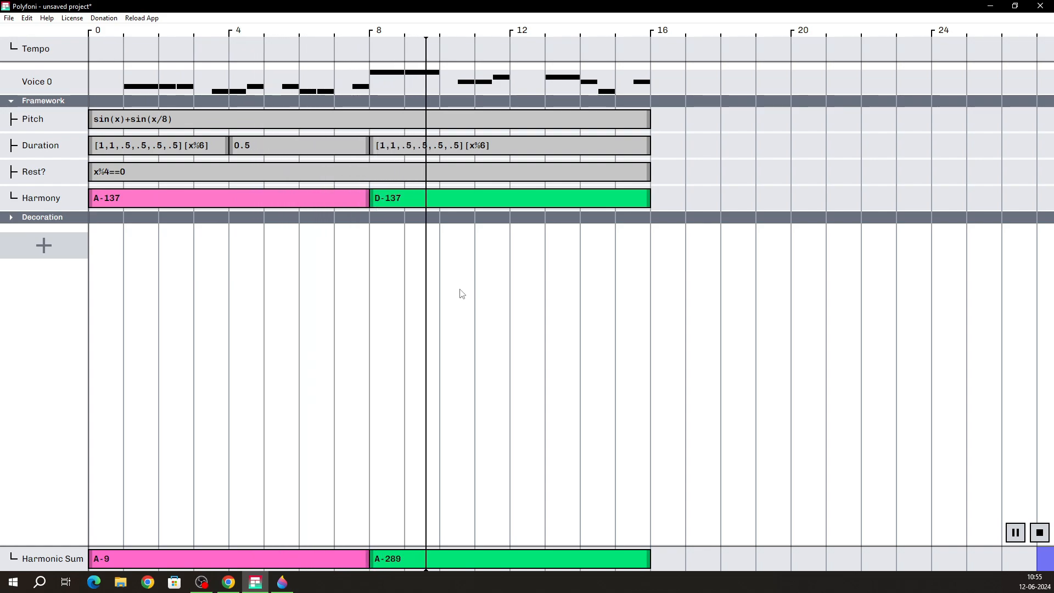
left_click(1039, 533)
left_click(294, 264)
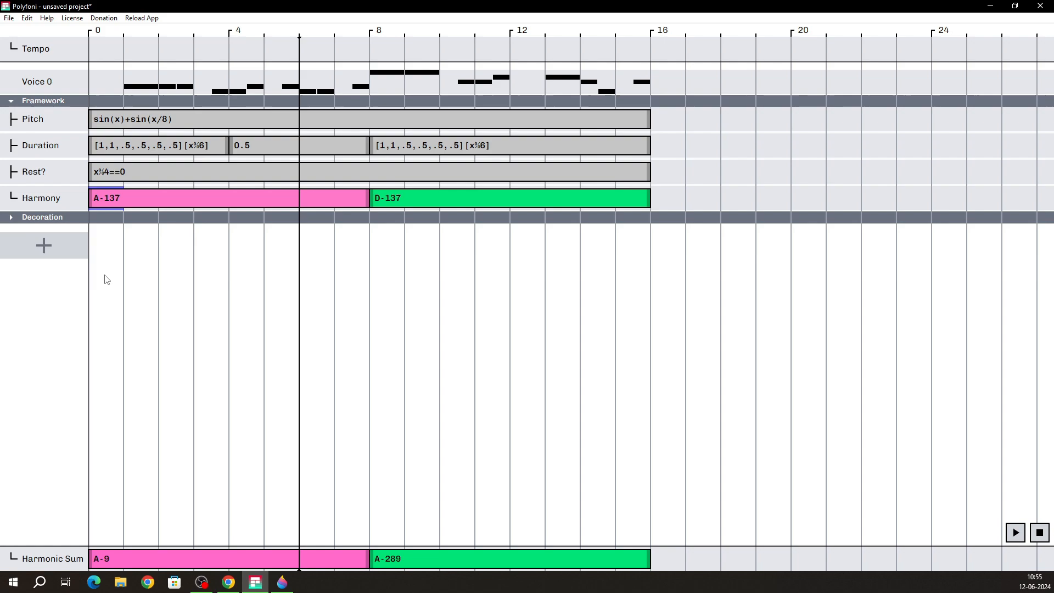
left_click(93, 216)
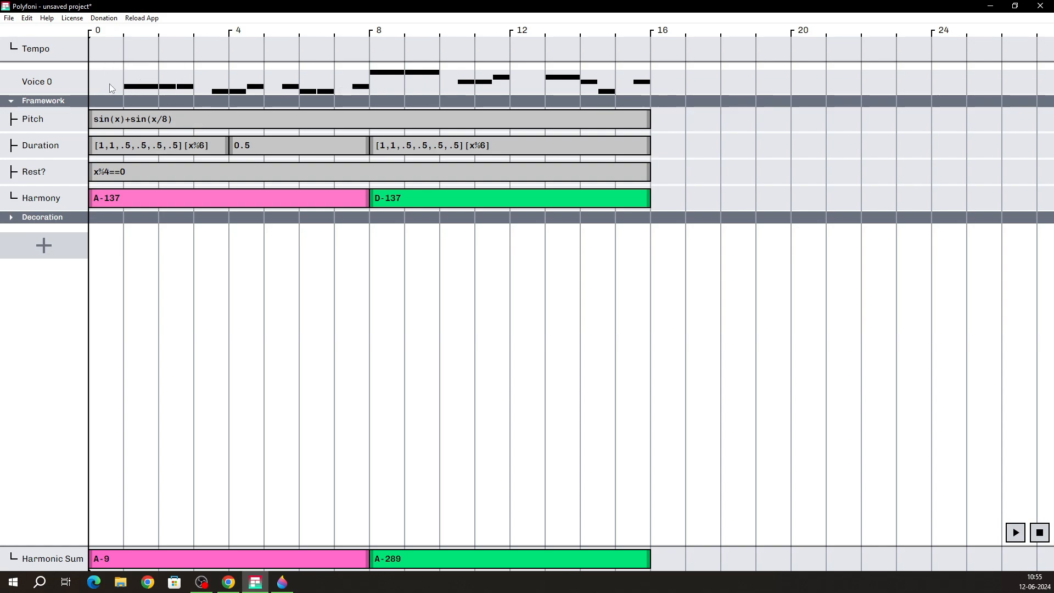
left_click_drag(110, 83, 665, 80)
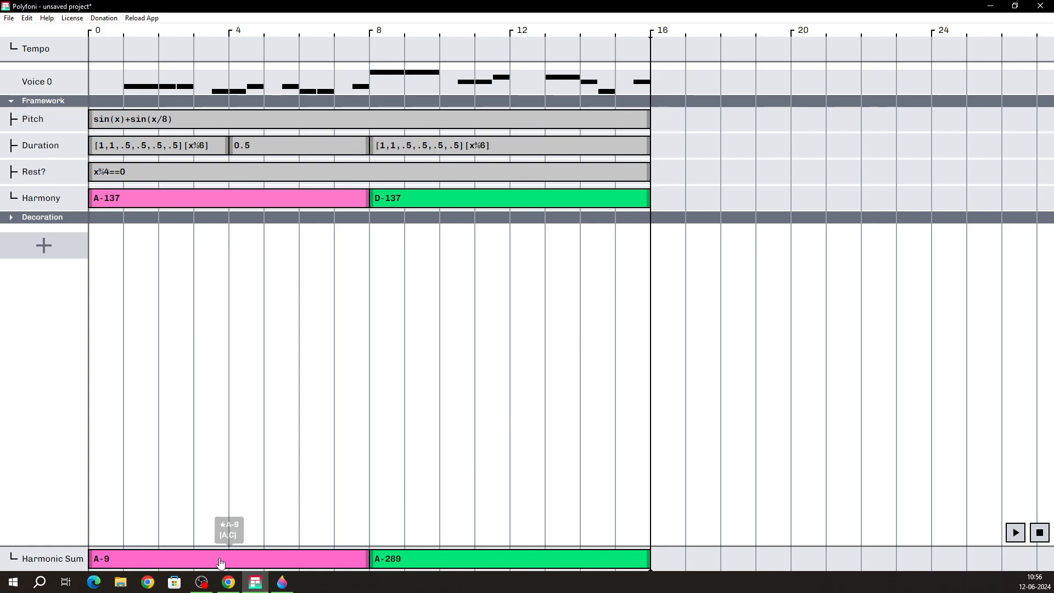
Step: Switch to Chrome and open the W3Schools Python math Module page by searching the web for python math library
left_click(238, 577)
left_click(331, 11)
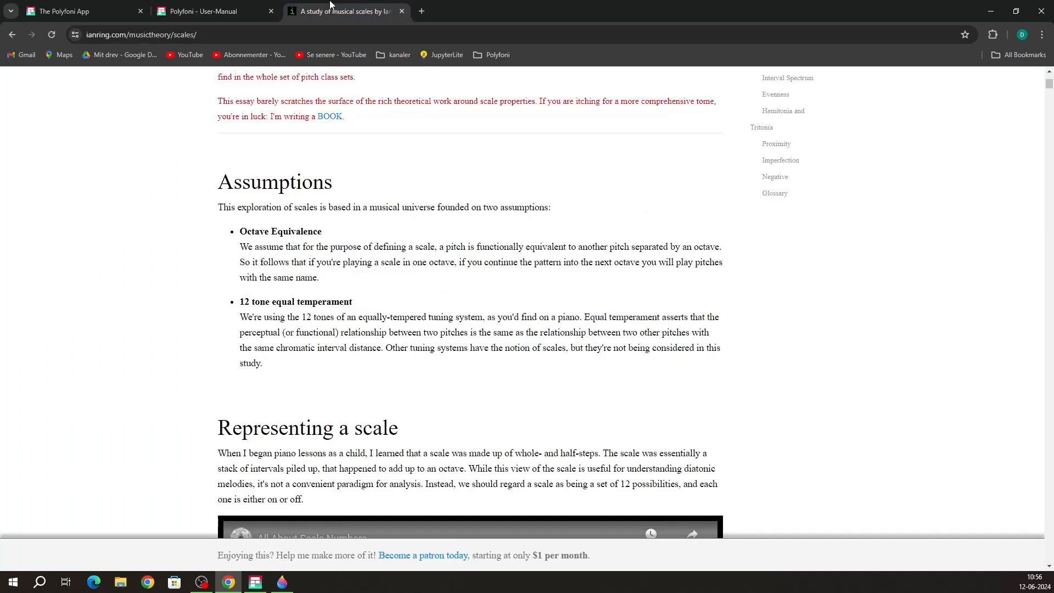
left_click(422, 11)
type("python math library")
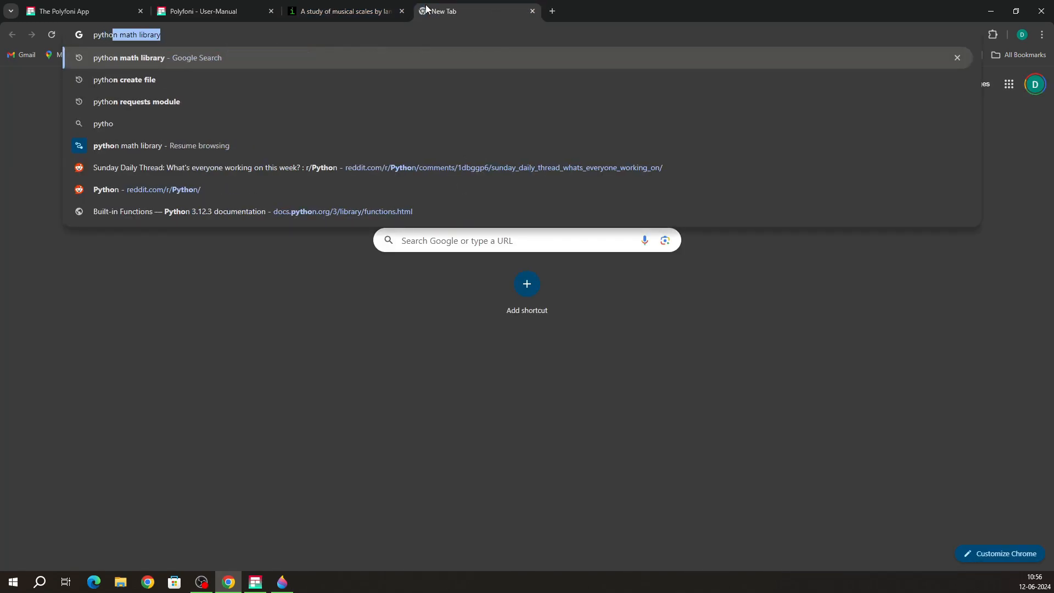
key("Return")
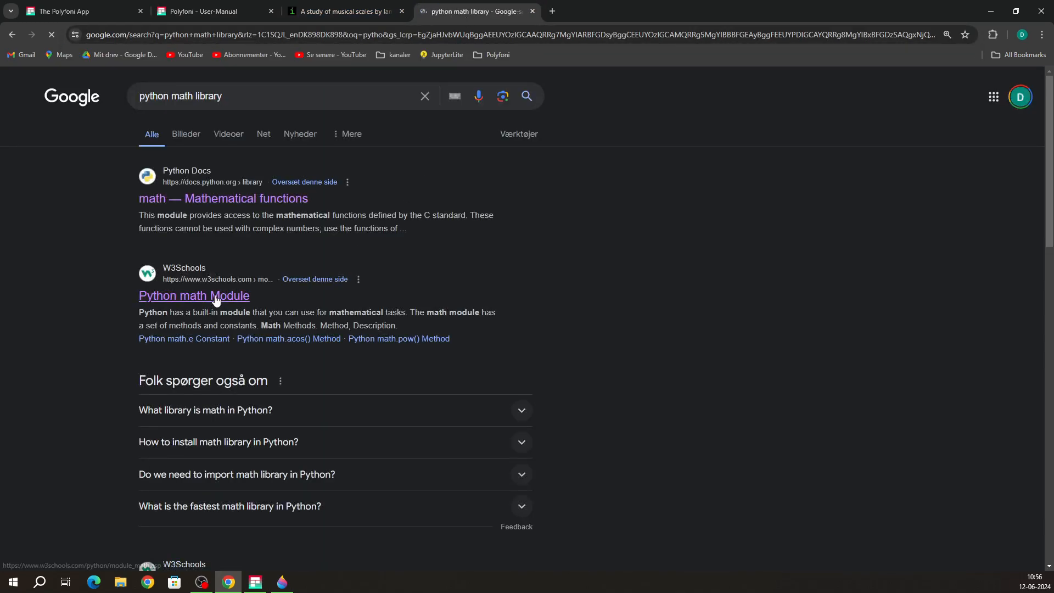
left_click(215, 296)
Step: Look through the W3Schools tables of Python math methods and math constants, and return to Polyfoni
scroll(217, 299, "down", 8)
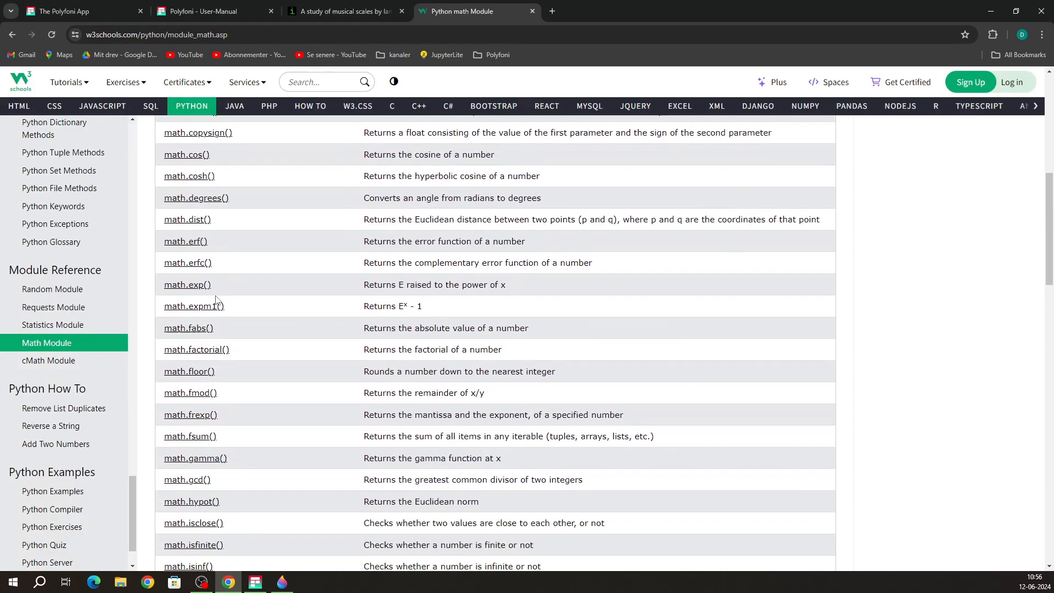
scroll(220, 297, "down", 3)
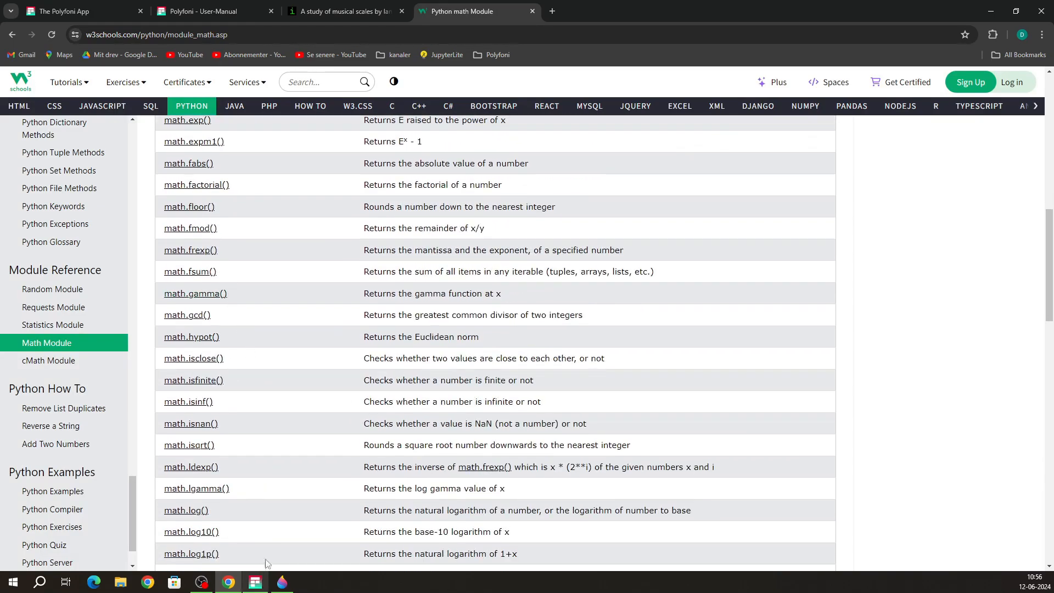
scroll(292, 400, "up", 6)
scroll(292, 400, "down", 20)
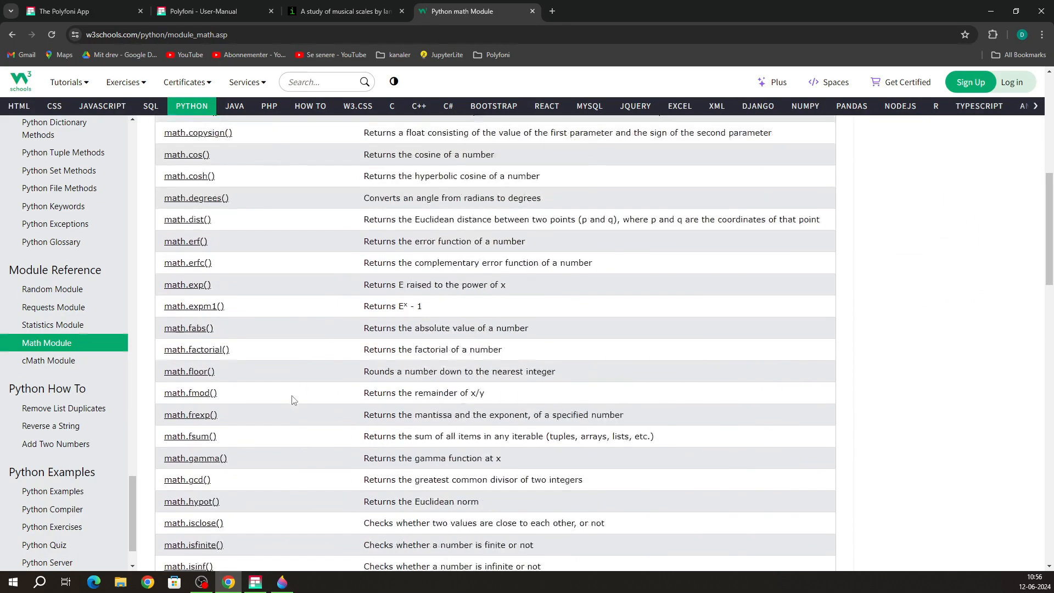
scroll(295, 399, "up", 3)
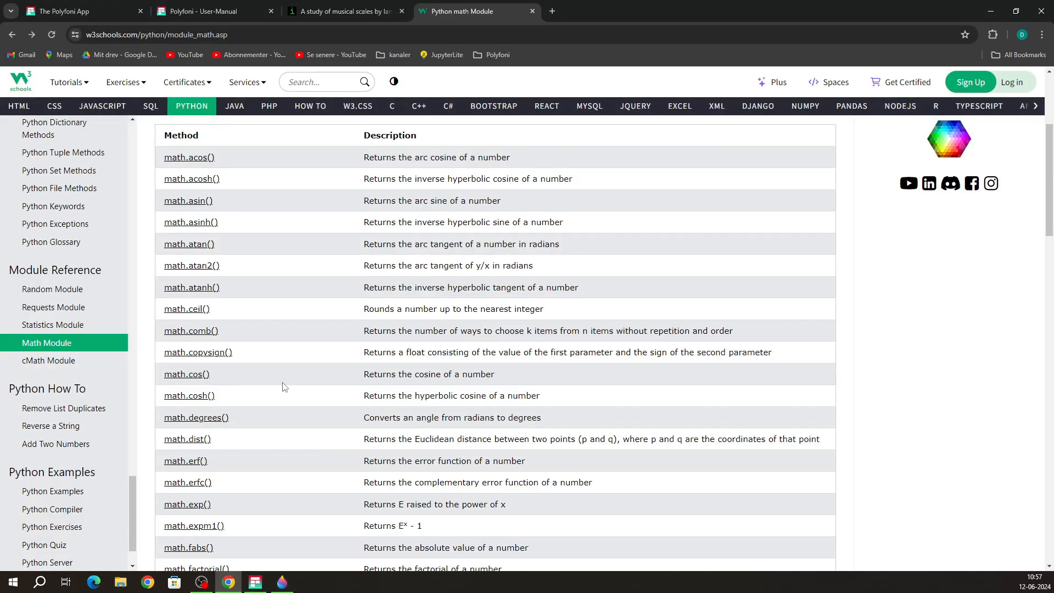
scroll(286, 387, "down", 4)
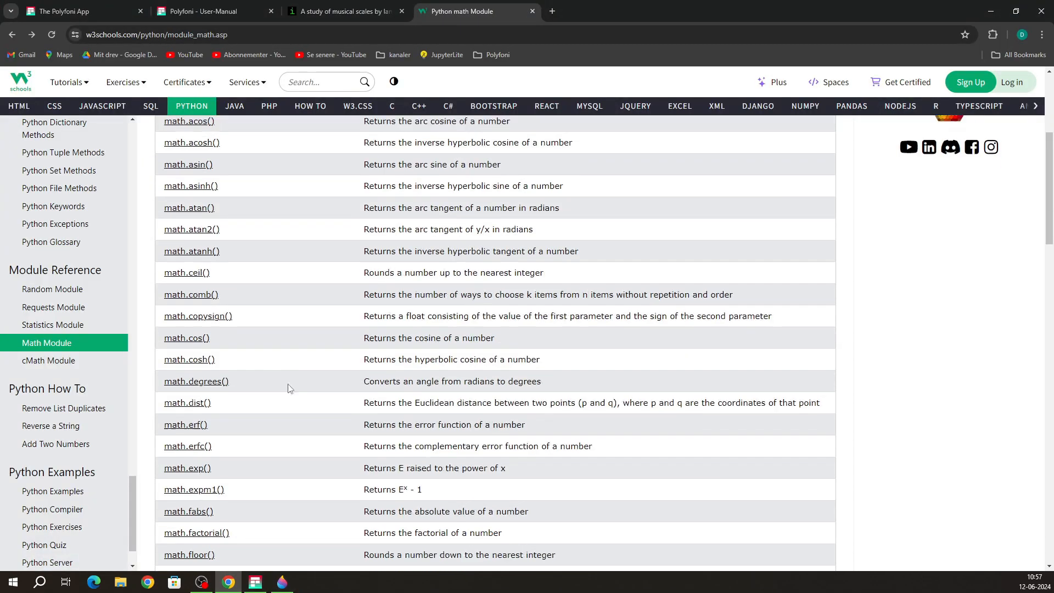
scroll(291, 388, "down", 4)
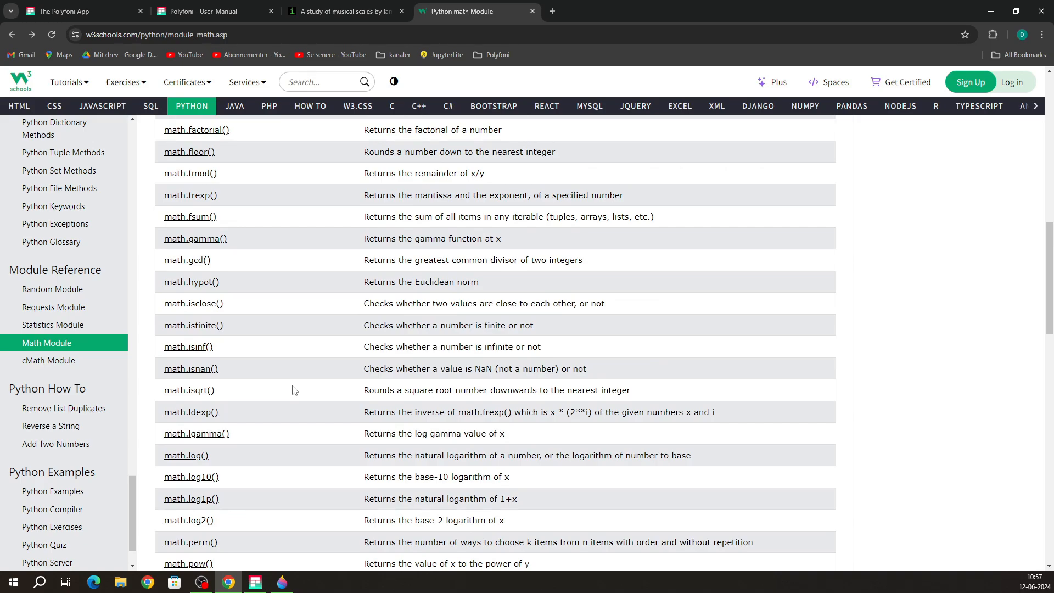
scroll(292, 390, "down", 6)
scroll(292, 390, "down", 4)
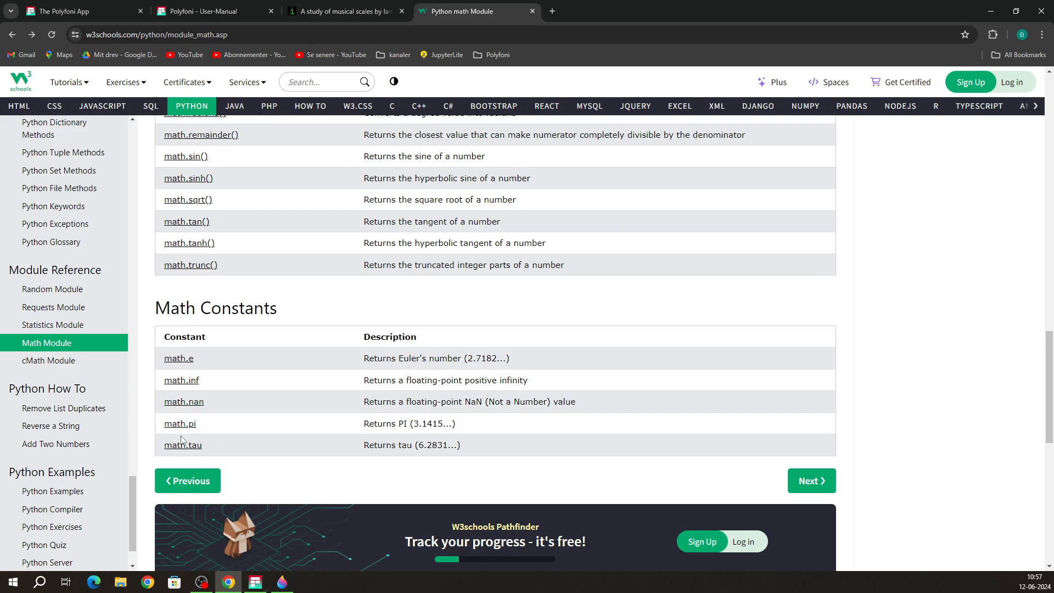
left_click(255, 582)
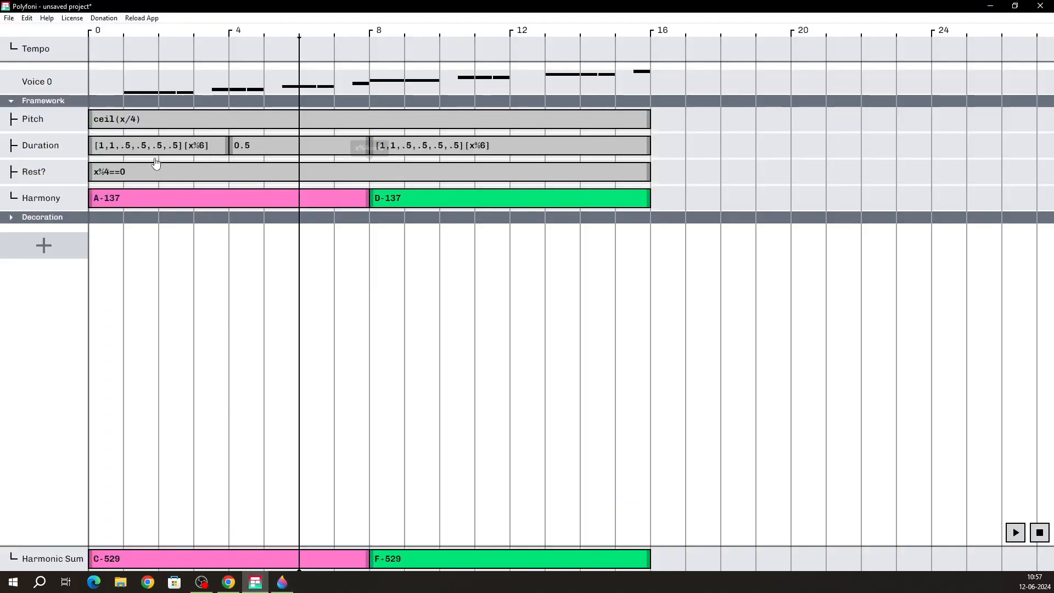
Step: Set the content of Voice 0's Pitch item to sin(x*pi/8)
left_click(151, 126)
type("s")
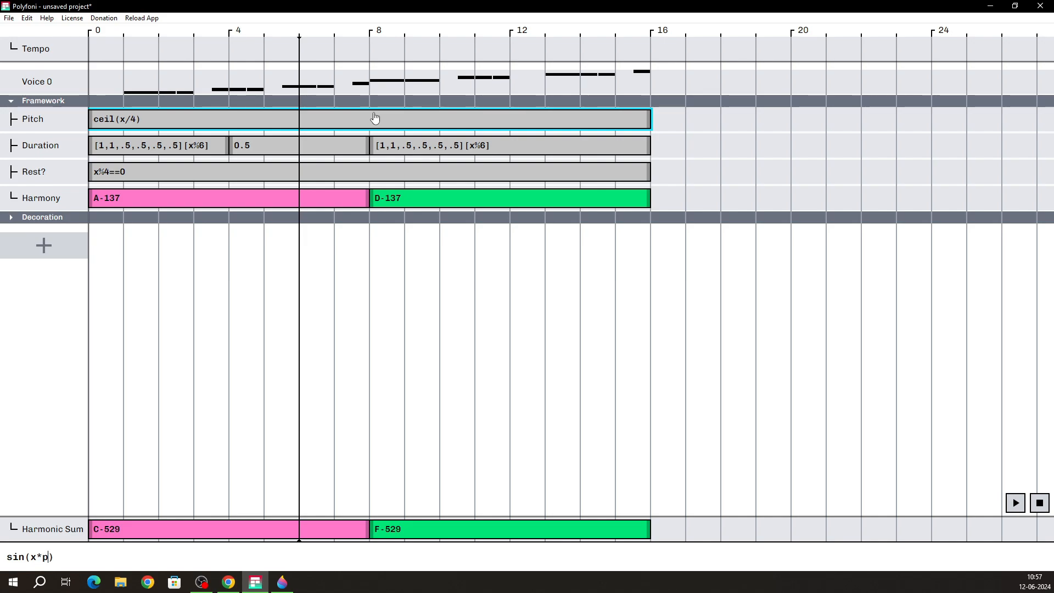
type("in(x*pi/8")
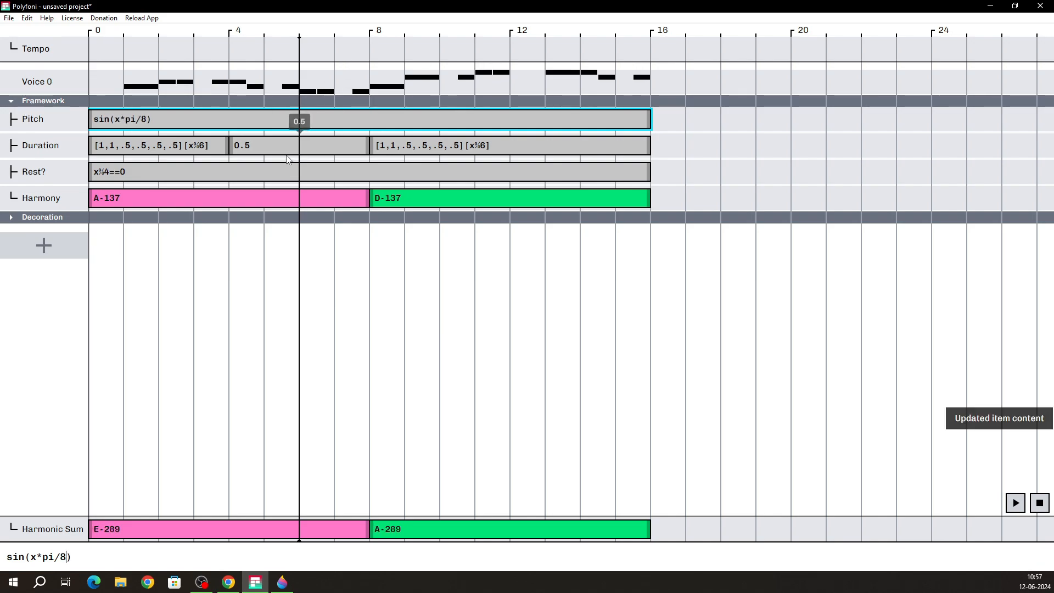
Step: Replace the Duration items with one item of 0.5 from beat 0 to 16, and set the Rest? item to False
left_click_drag(99, 158, 650, 153)
left_click(412, 146)
type("0.5")
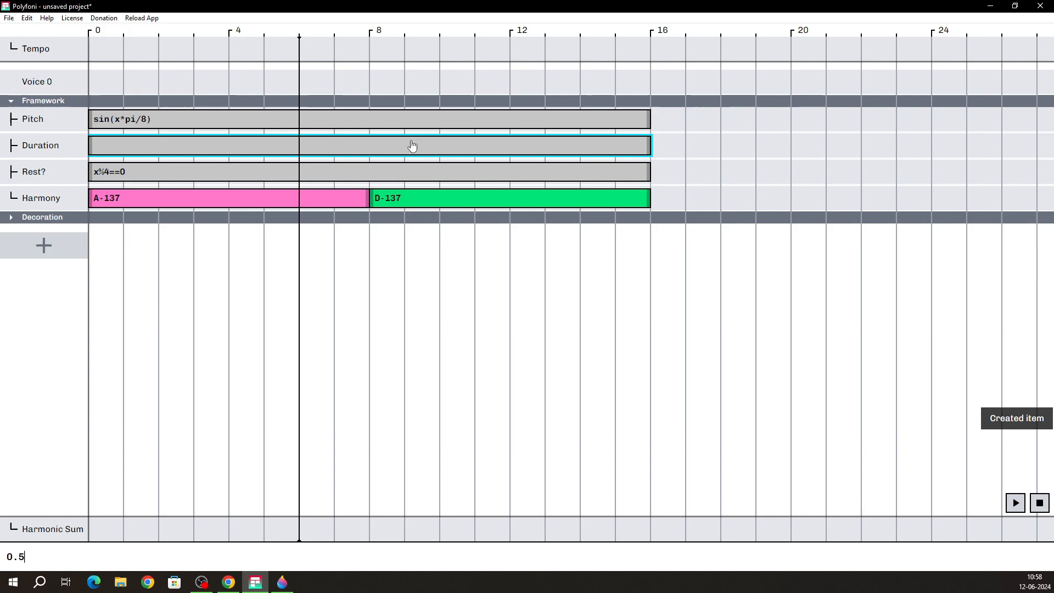
left_click(169, 177)
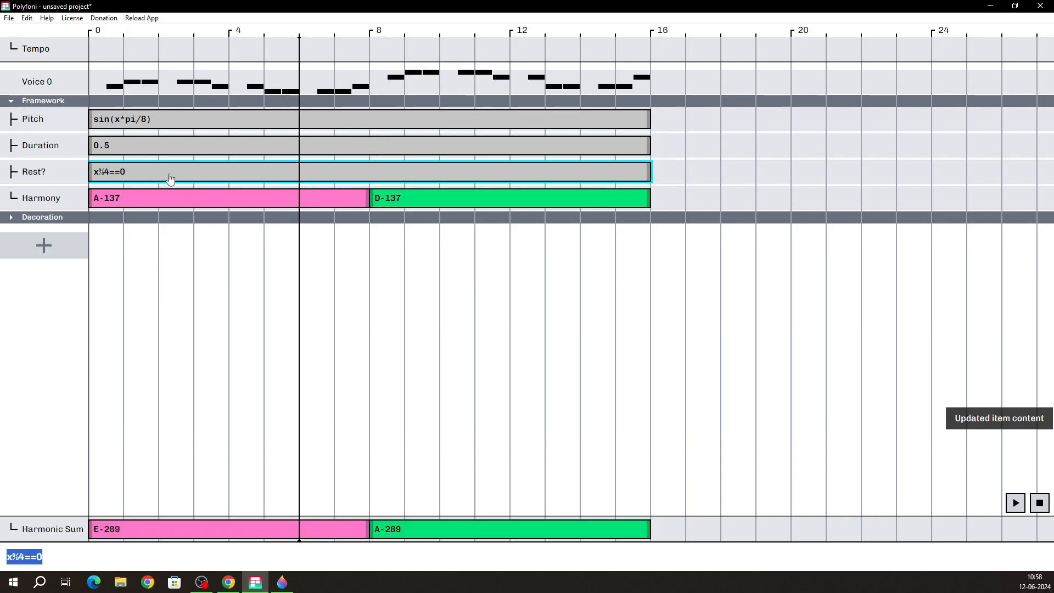
type("False")
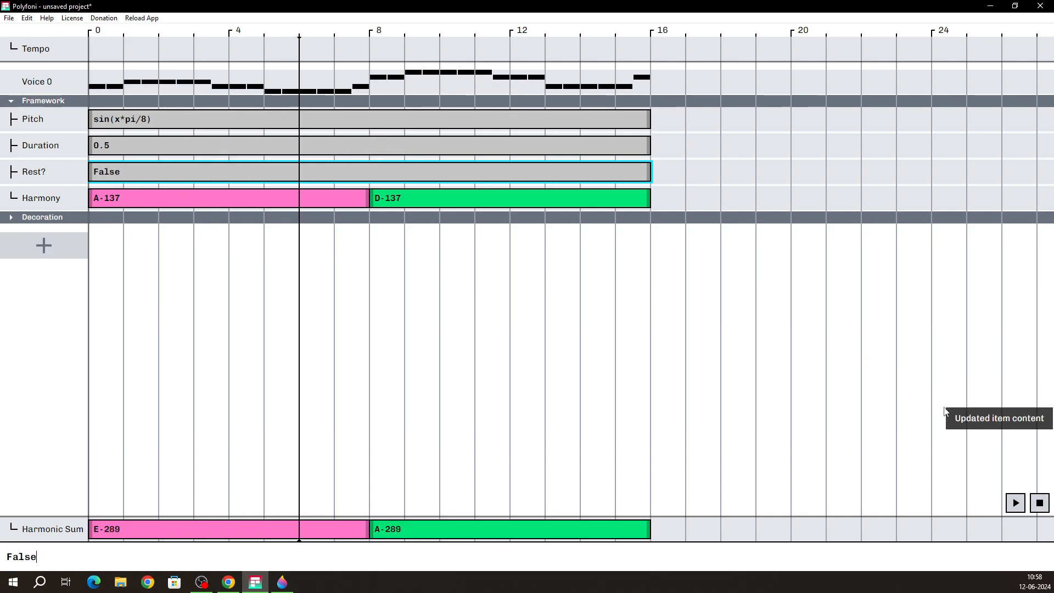
Step: Return the playhead to beat 0 and change the Pitch item to sin(x*pi/4)
left_click(1038, 503)
left_click(184, 128)
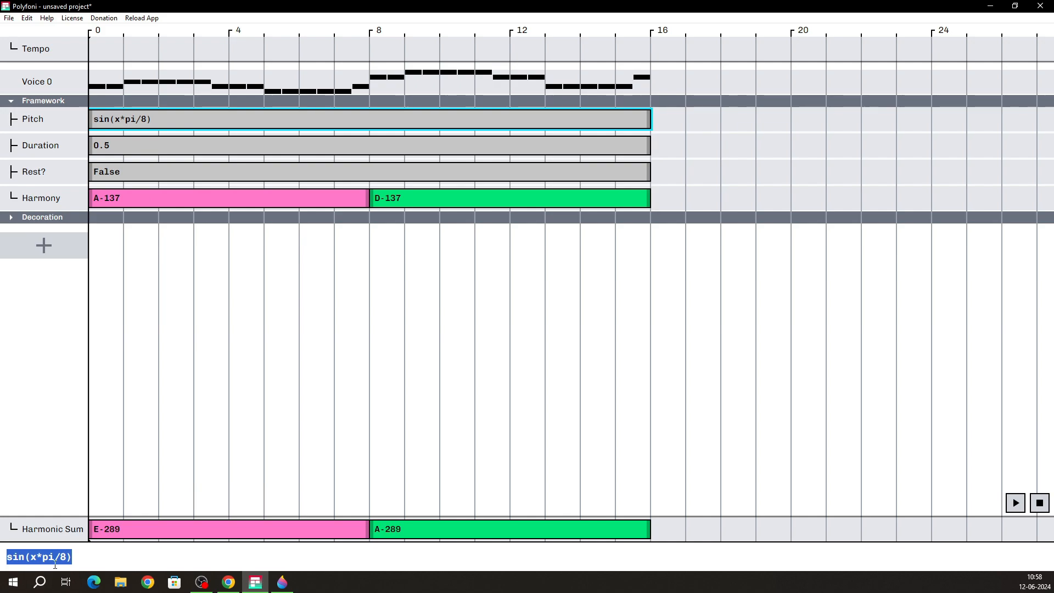
key("Right")
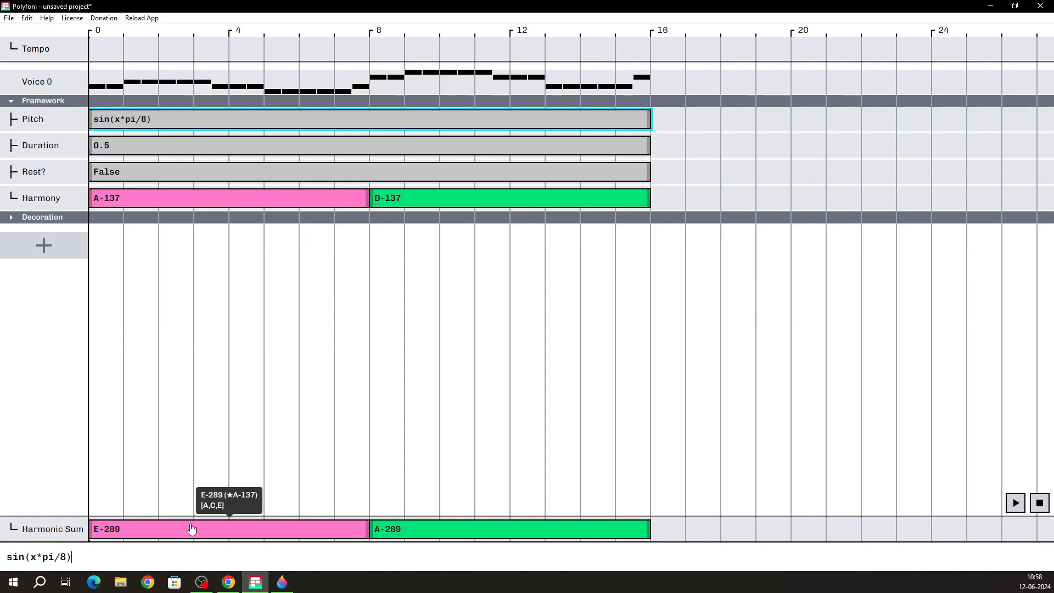
key("BackSpace")
type("4")
left_click(179, 346)
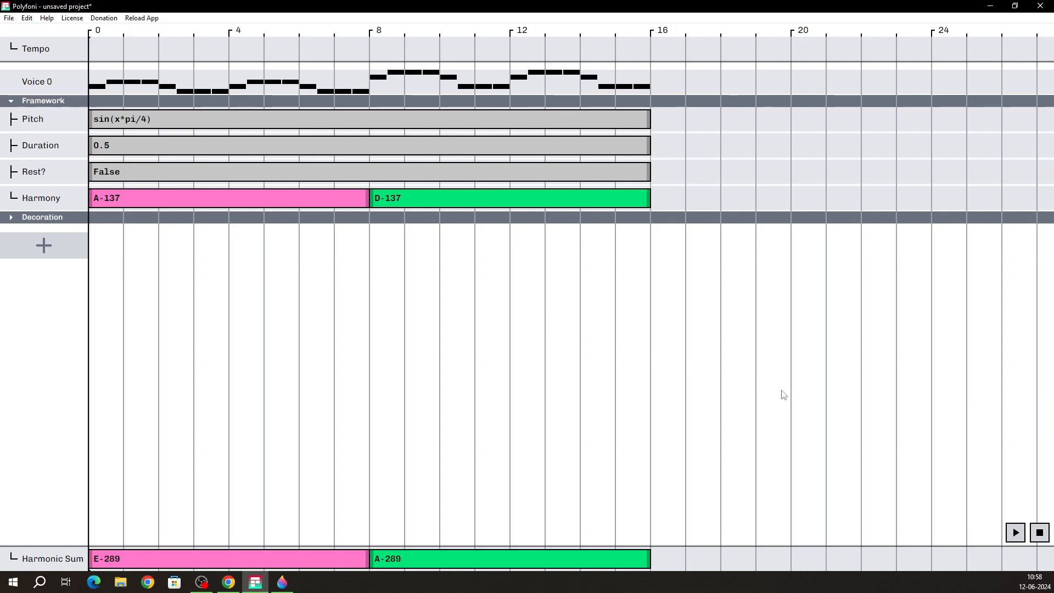
Step: Play Voice 0 from beat 0, stop playback, and highlight pi in the Pitch item's expression before closing it
left_click(1016, 539)
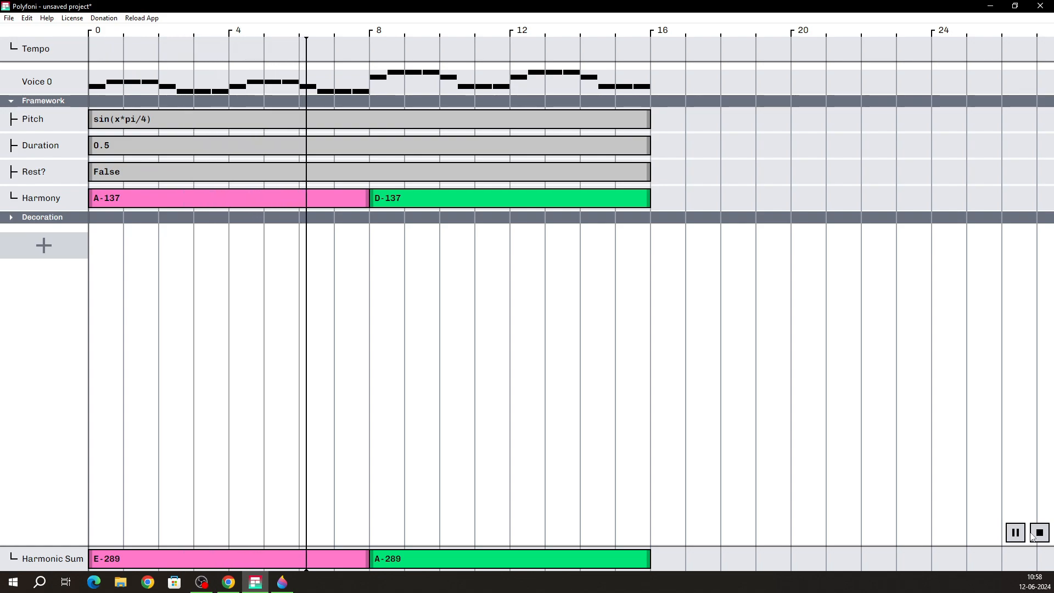
left_click(1043, 533)
left_click(127, 127)
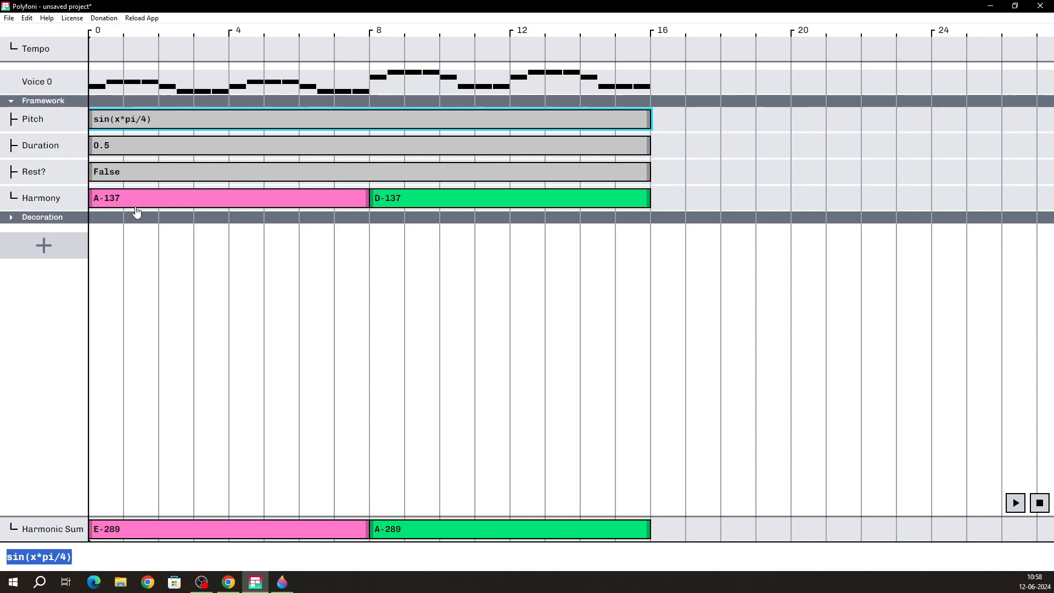
double_click(53, 558)
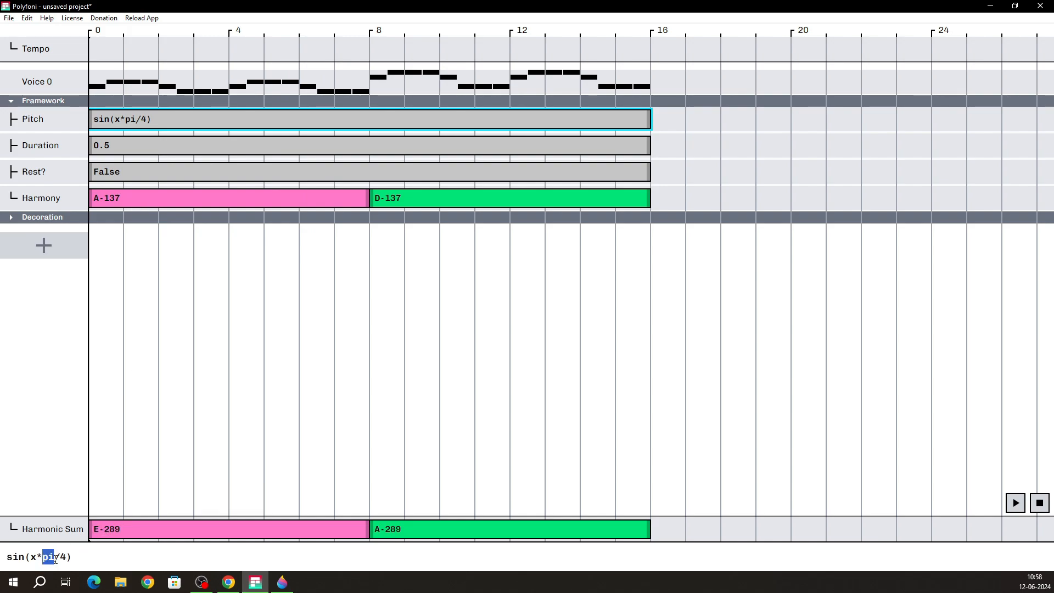
left_click(153, 309)
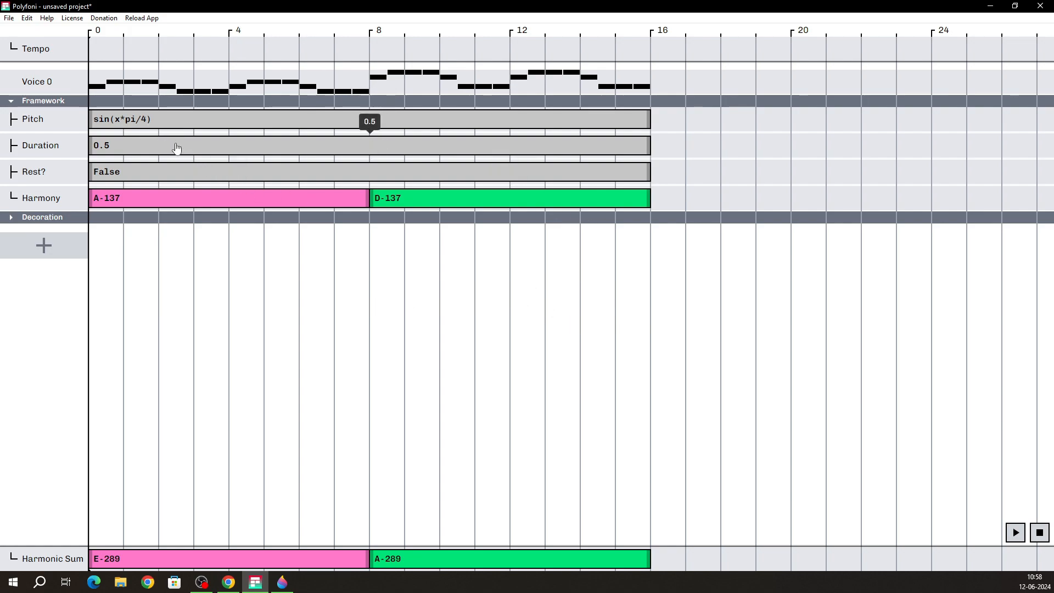
Step: Clear the Pitch expression for editing, and open the W3Schools Python Random Module page in a new Chrome tab by searching for python random module
left_click(177, 125)
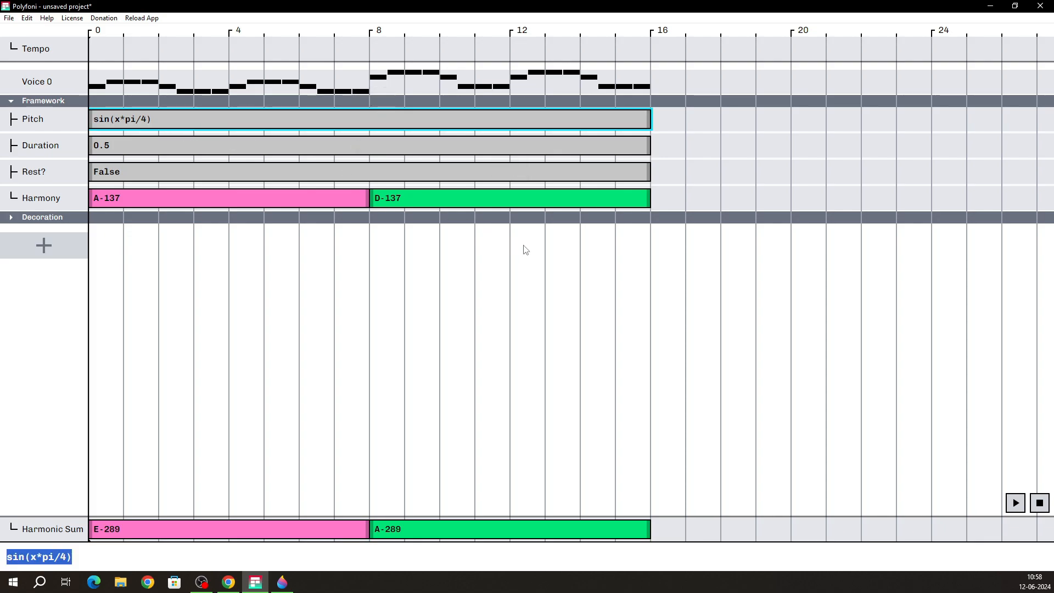
type("r")
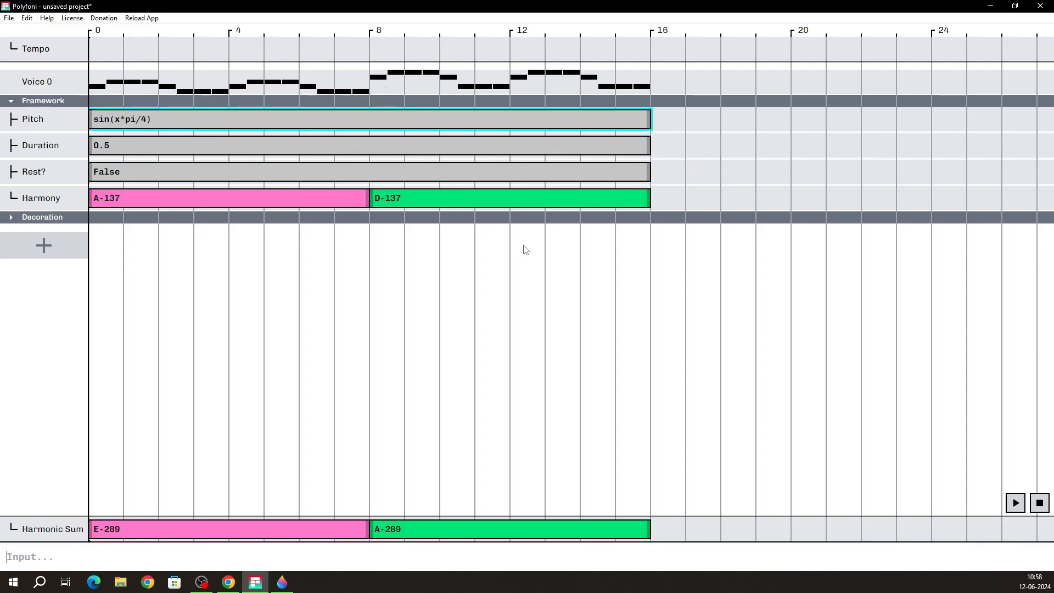
left_click(228, 581)
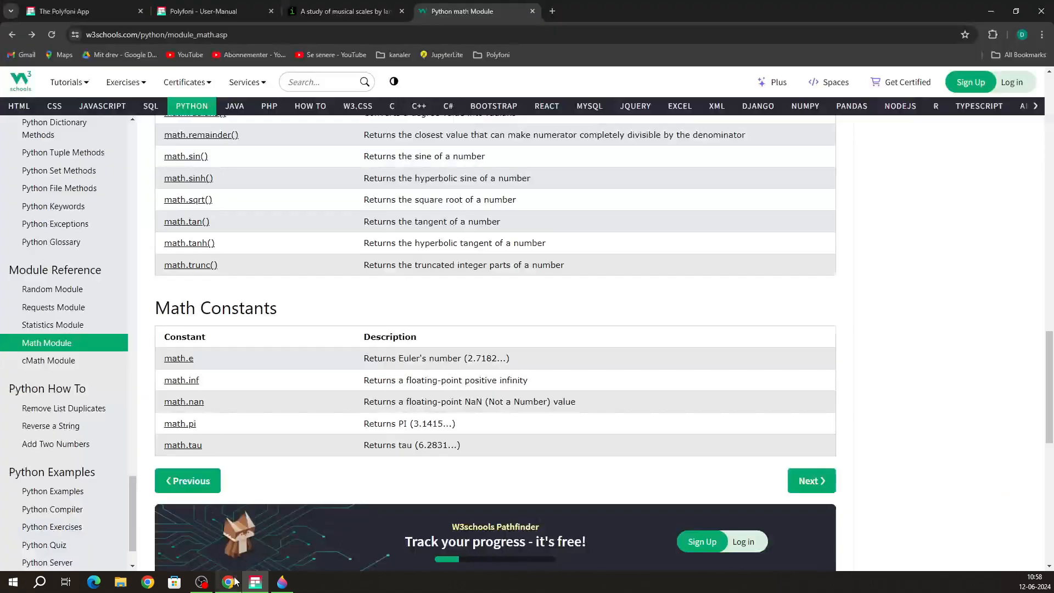
left_click(552, 13)
type("r")
key("BackSpace")
key("BackSpace")
type("python")
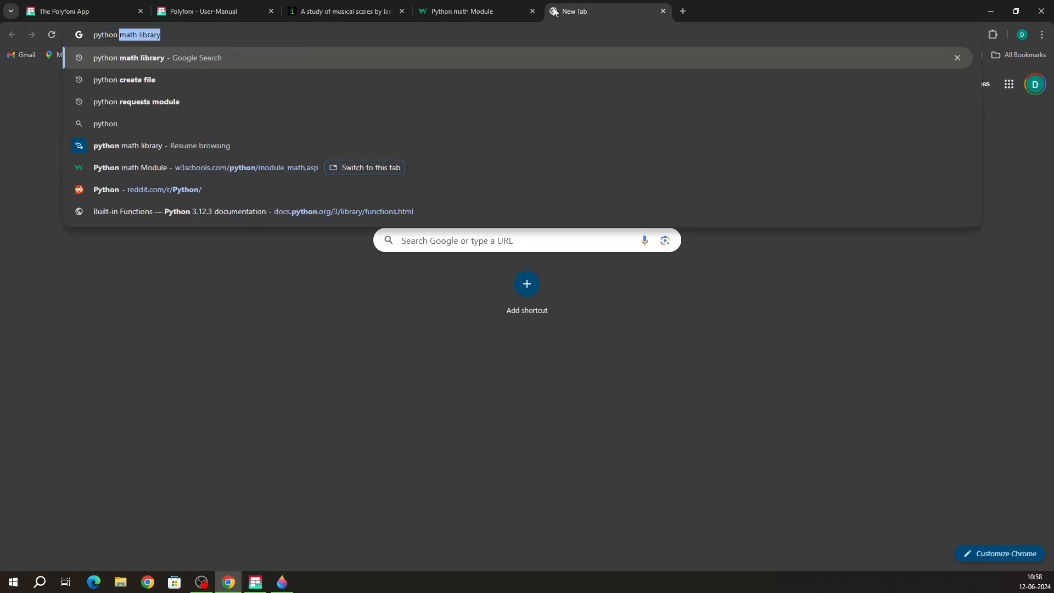
type(" random module")
key("Return")
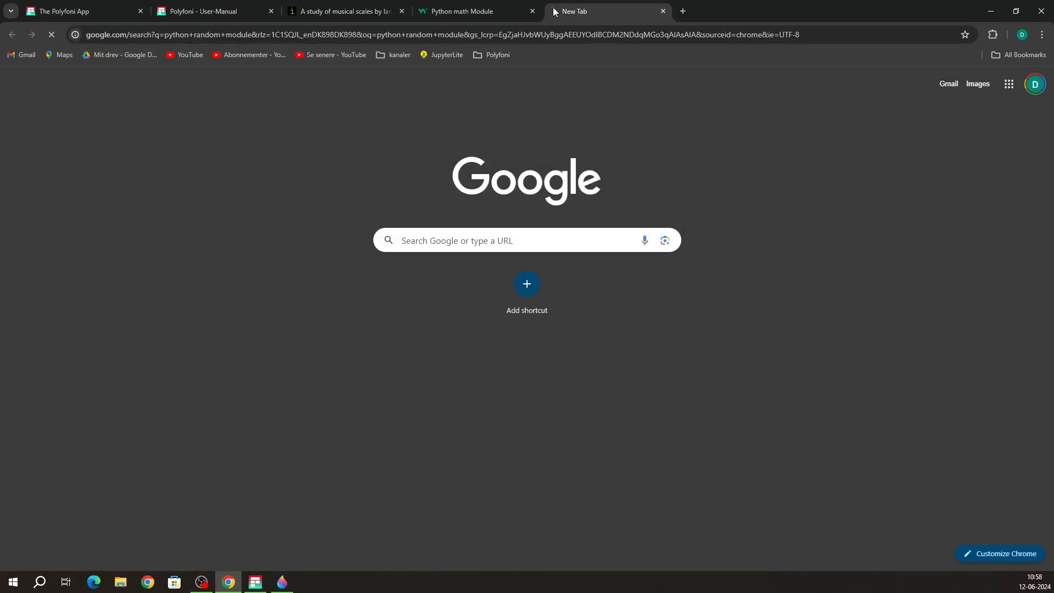
left_click(217, 197)
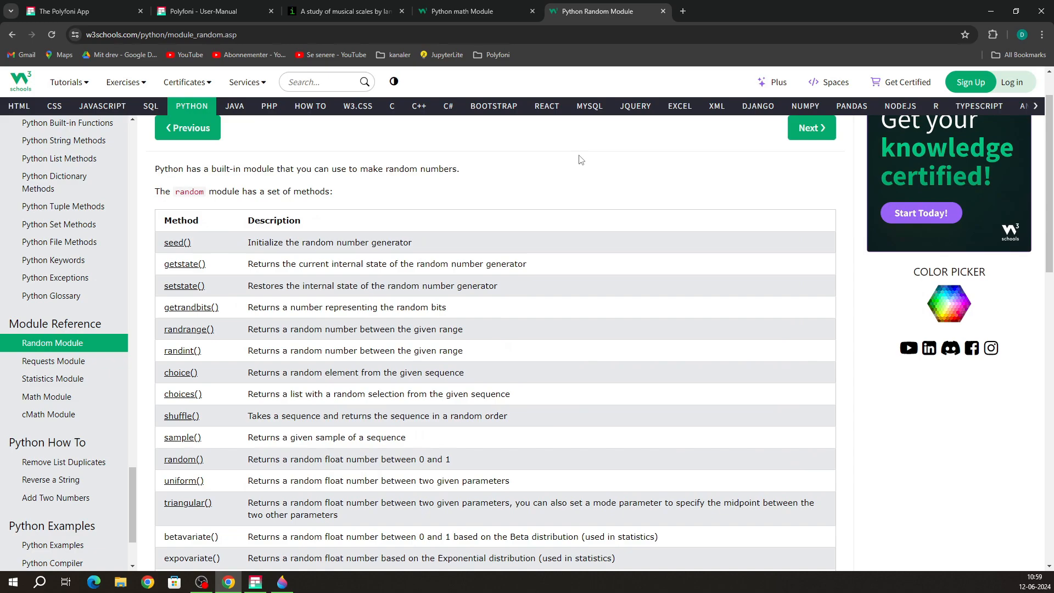
Step: Look through the W3Schools table of random methods and the random() method page, and return to Polyfoni
scroll(581, 160, "down", 2)
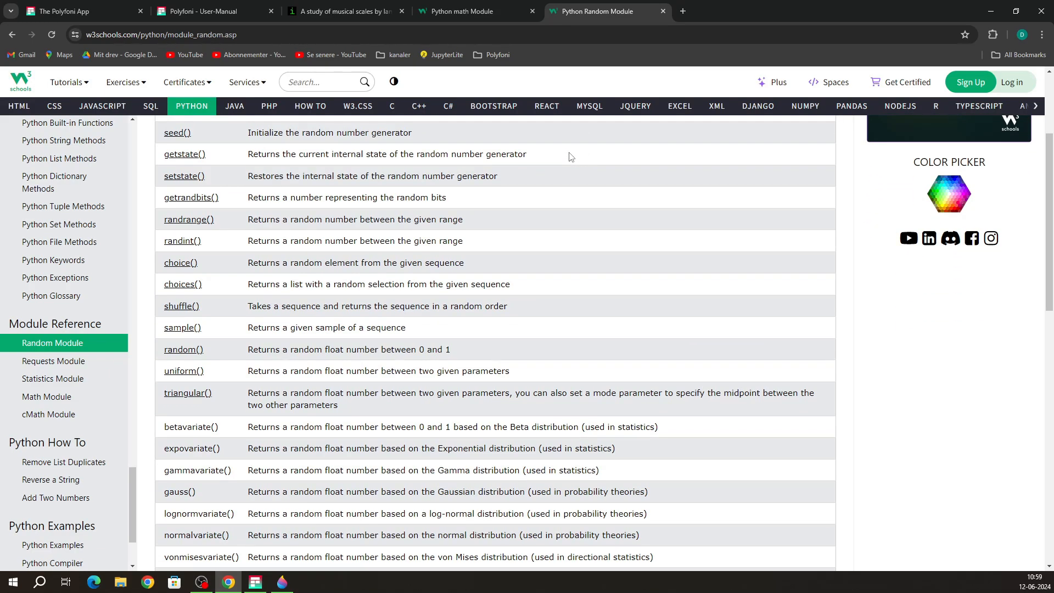
scroll(571, 156, "down", 5)
scroll(571, 157, "up", 4)
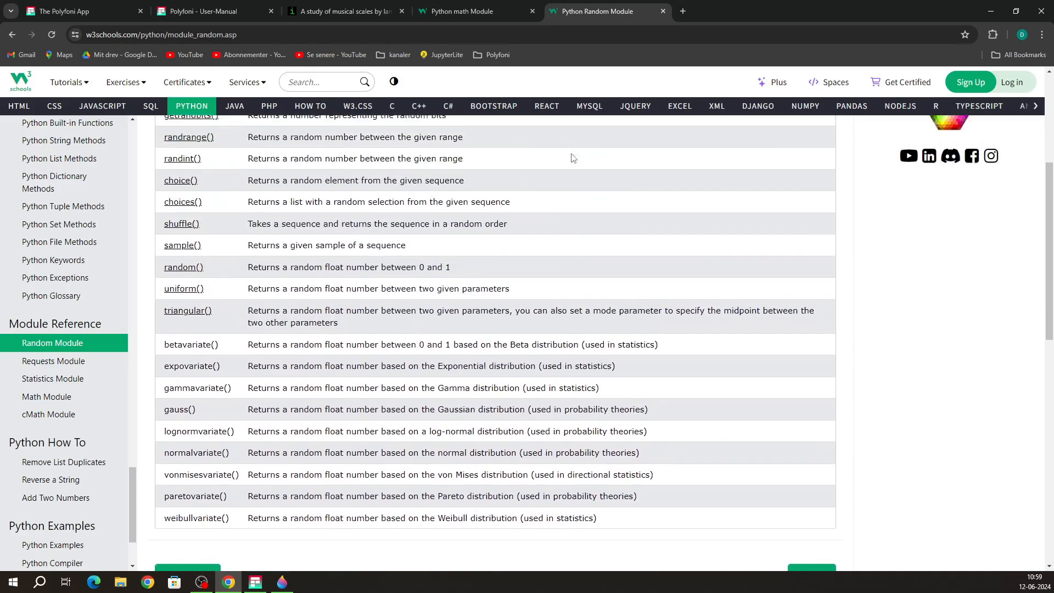
scroll(571, 158, "up", 2)
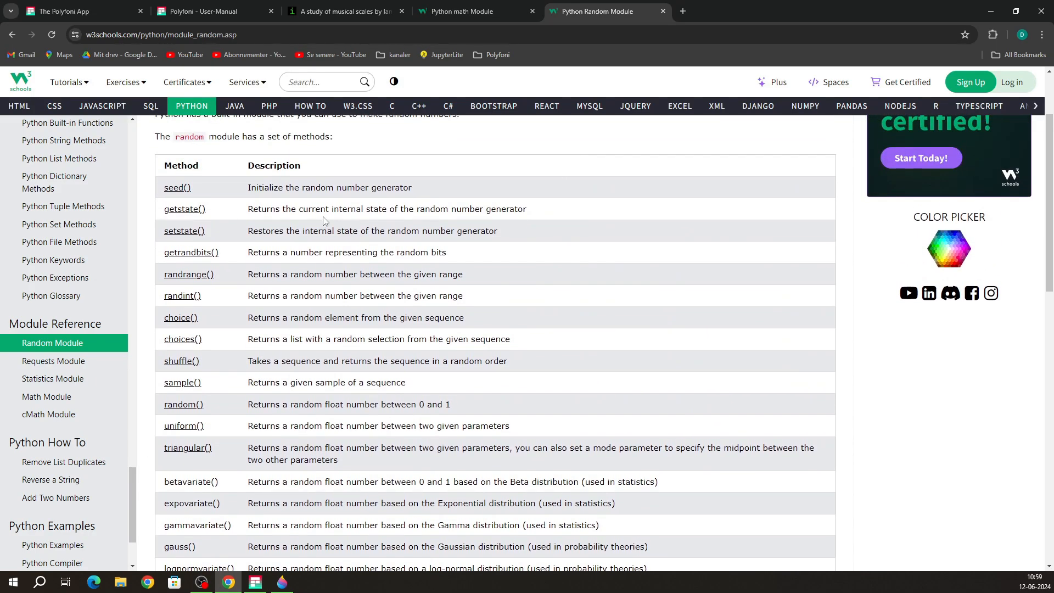
scroll(301, 220, "down", 2)
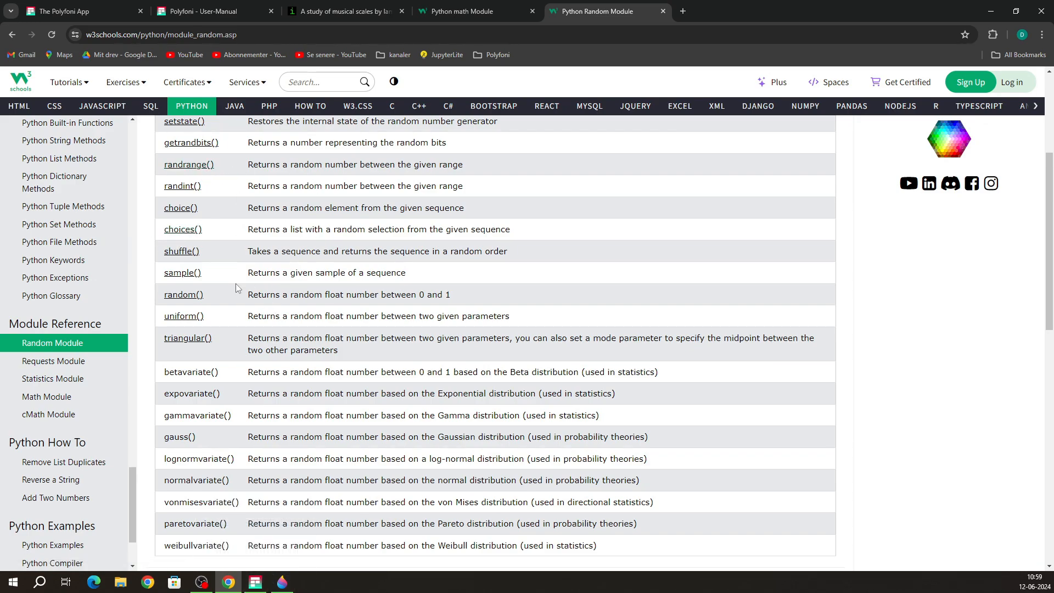
left_click(196, 295)
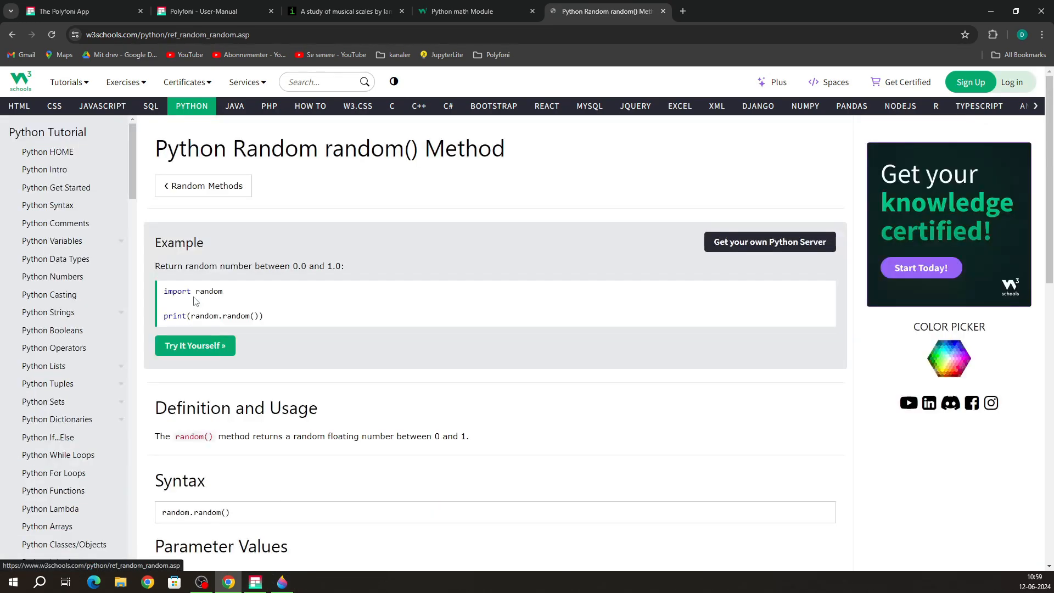
scroll(284, 312, "down", 2)
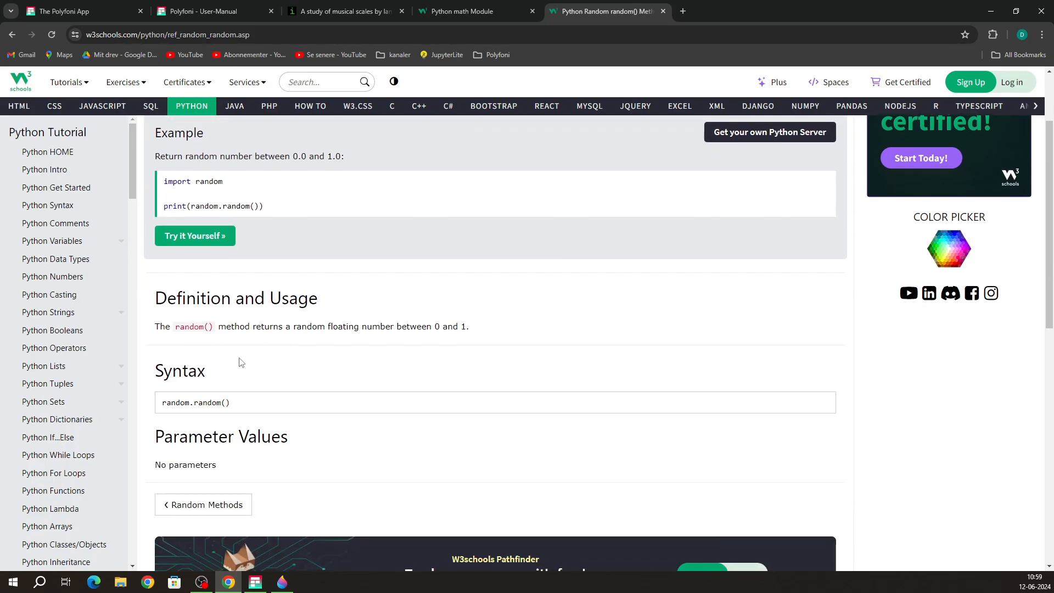
left_click(256, 582)
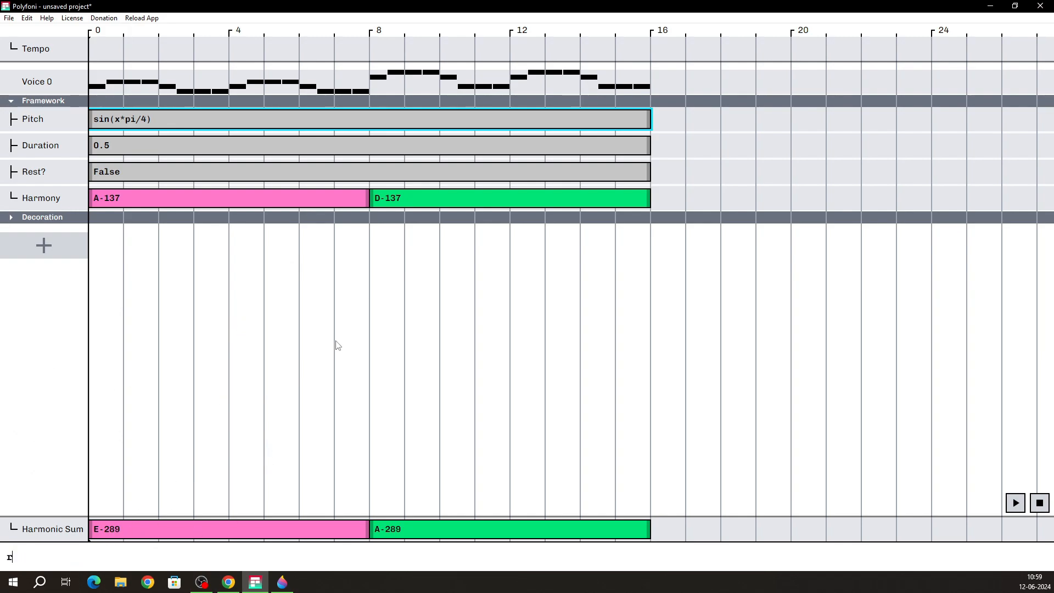
Step: Set the Pitch item to random(x), passing the index x as the argument
type("random()")
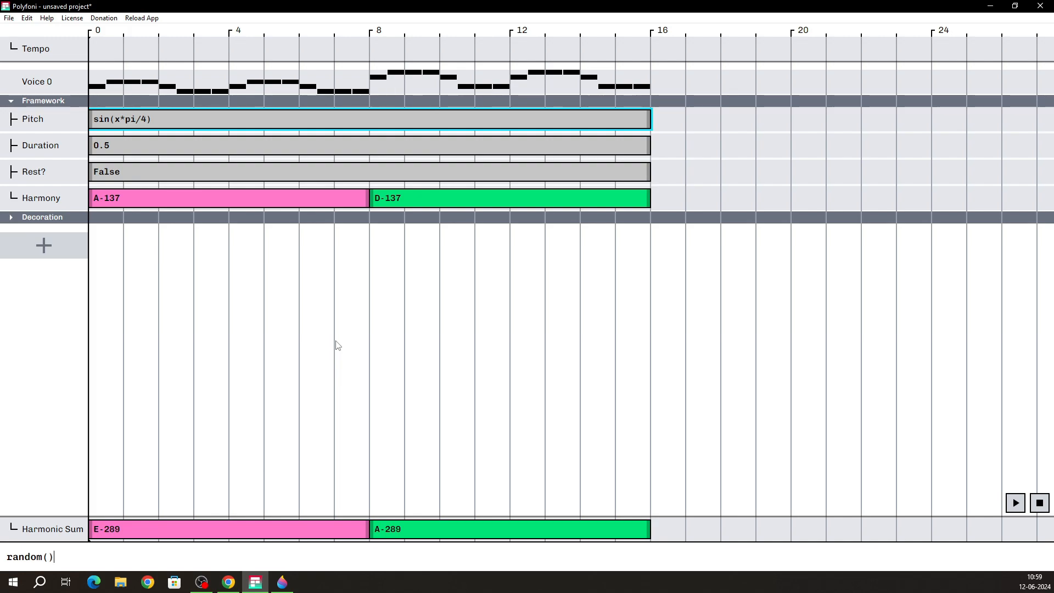
key("Return")
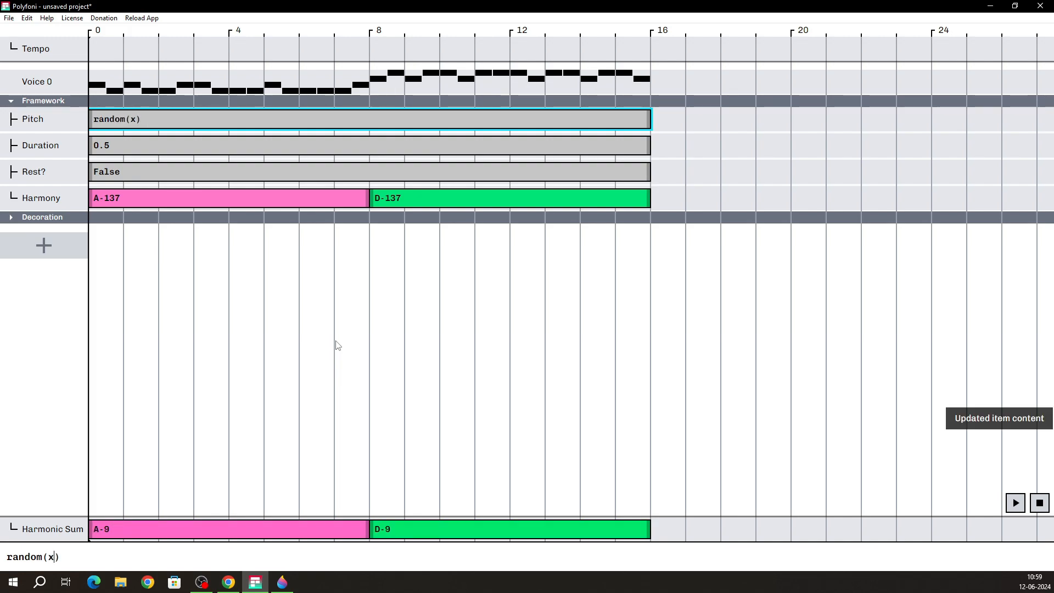
left_click(132, 275)
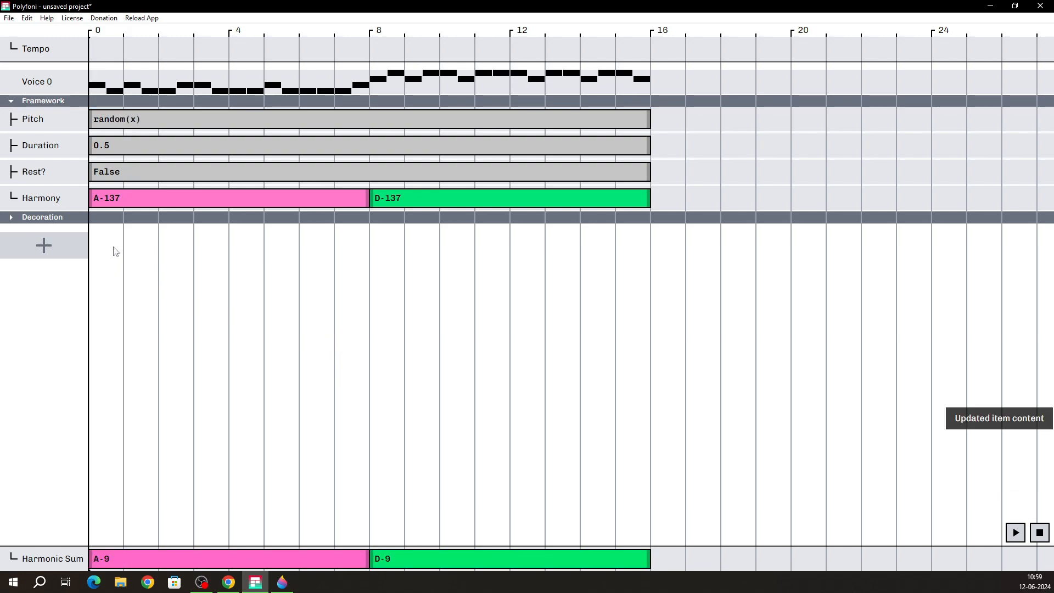
Step: Extend the Pitch expression to random(x)*3, and play Voice 0 from beat 0 before stopping playback
left_click(156, 127)
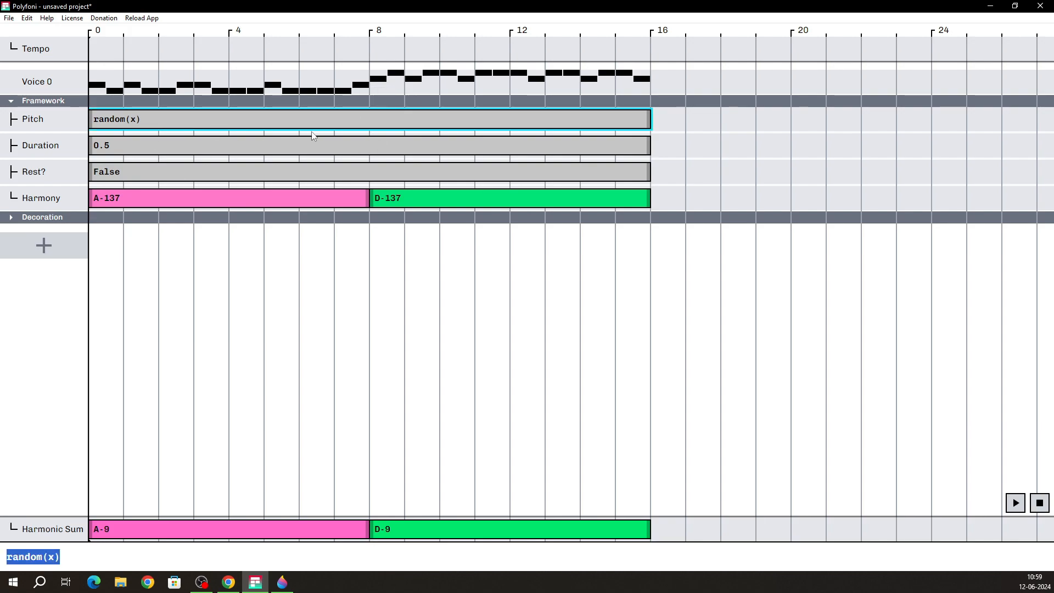
key("End")
type("*")
key("Return")
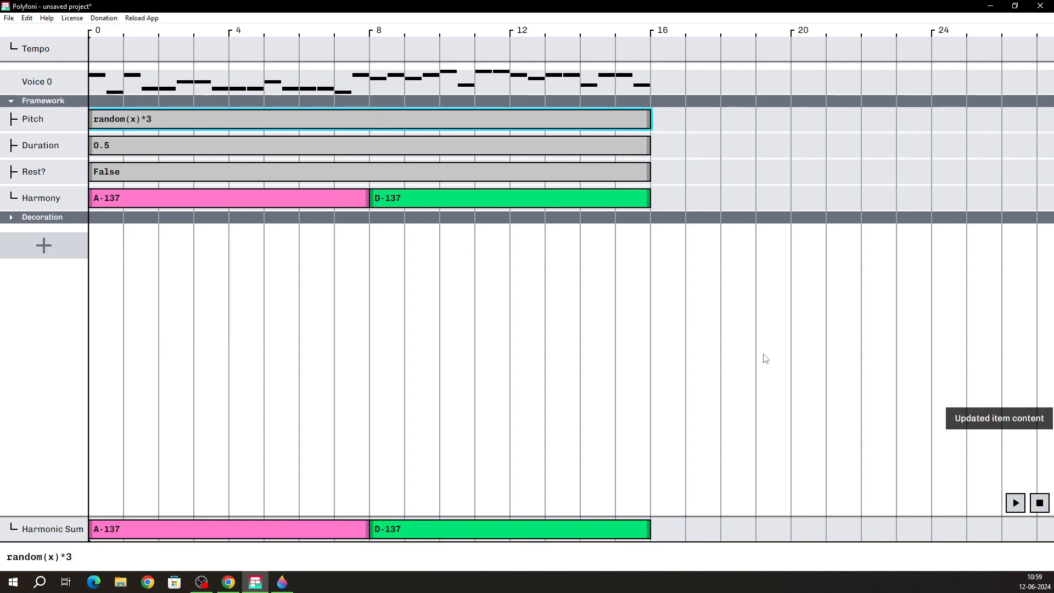
key("space")
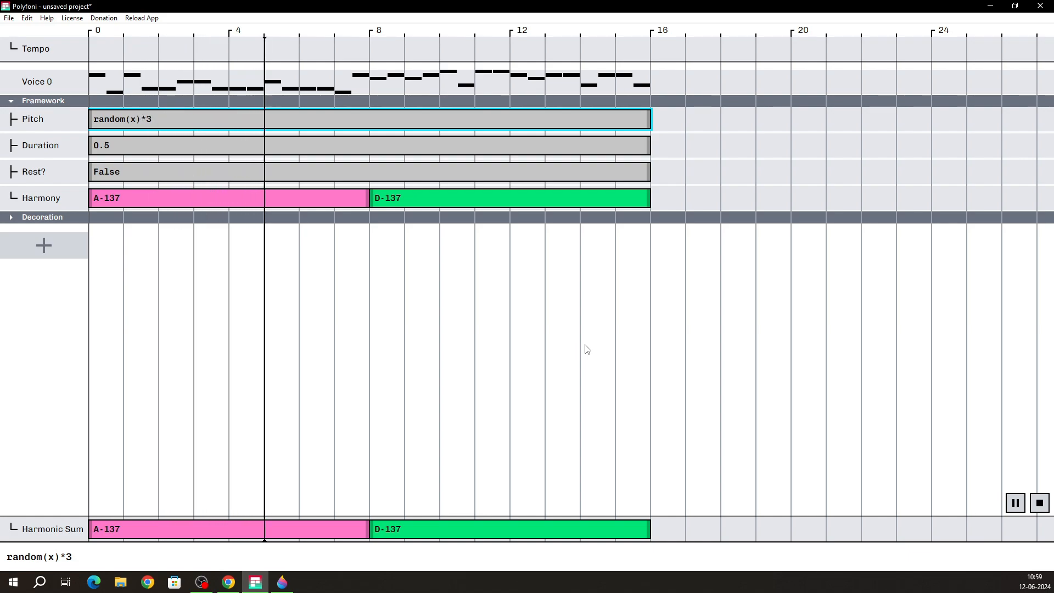
left_click(1039, 502)
Step: Try to generate the pitches by setting the Pitch item to choices(x, [1,3,4])
left_click(161, 553)
key("ctrl+a")
type("c")
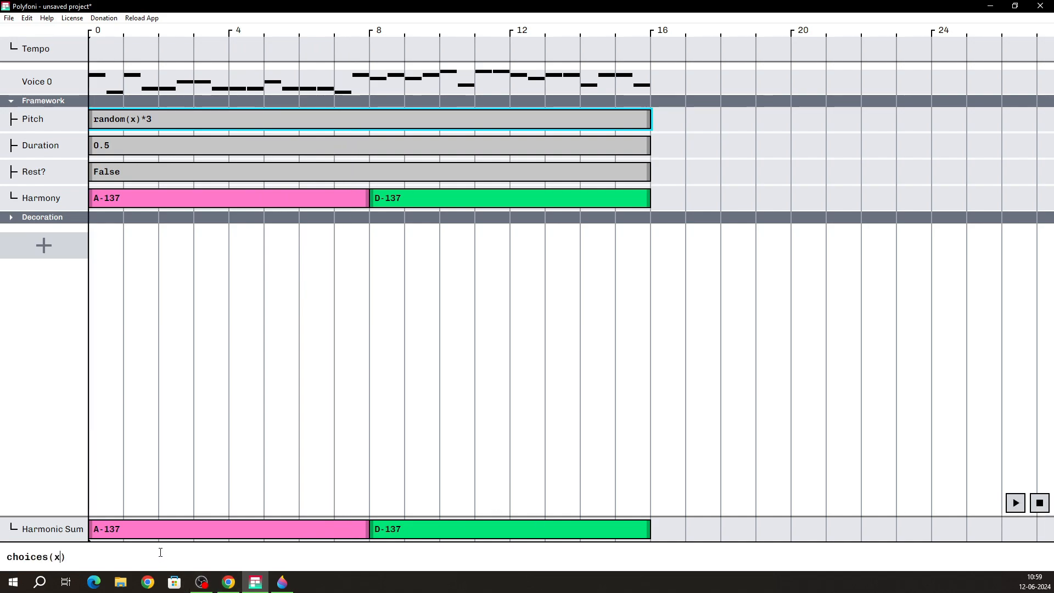
type("hoices(x, [1,3,4")
key("Return")
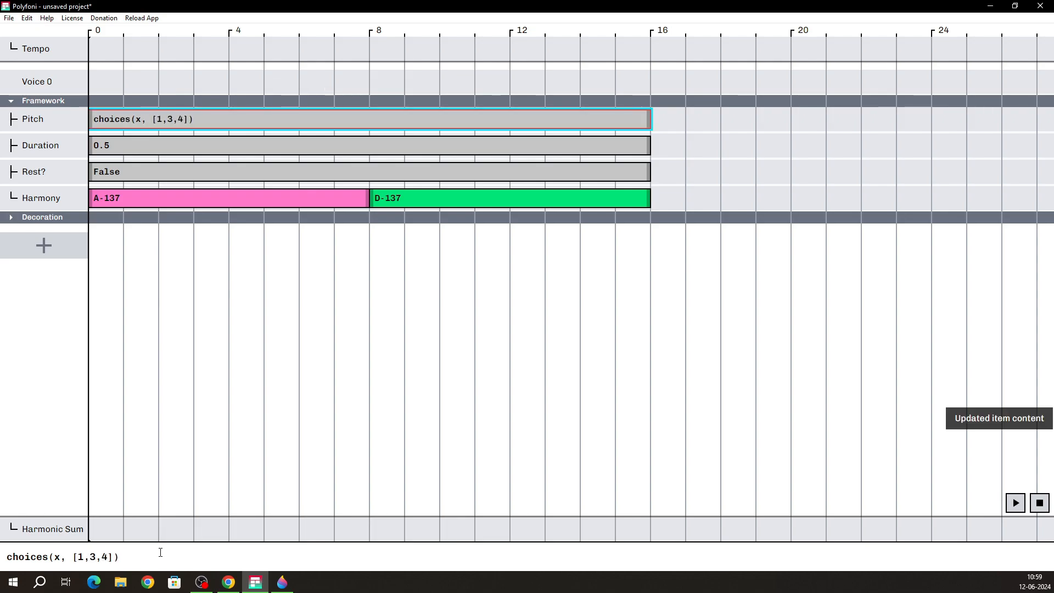
Step: Check the W3Schools list of random methods and change the Pitch item to choice(x, [1,3,4])
left_click(229, 582)
scroll(304, 287, "up", 2)
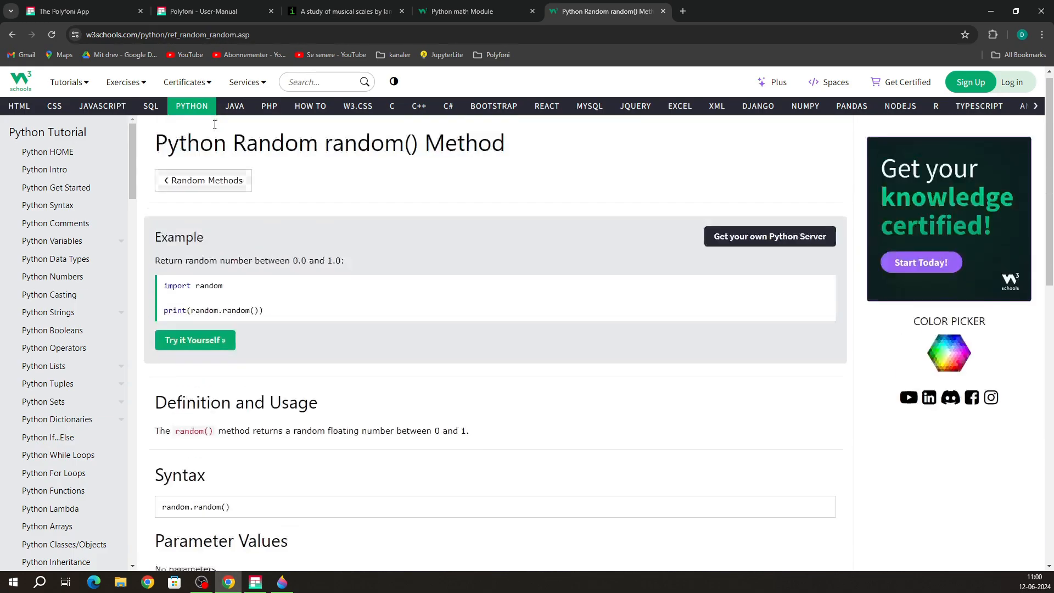
key("alt+Left")
scroll(206, 275, "up", 1)
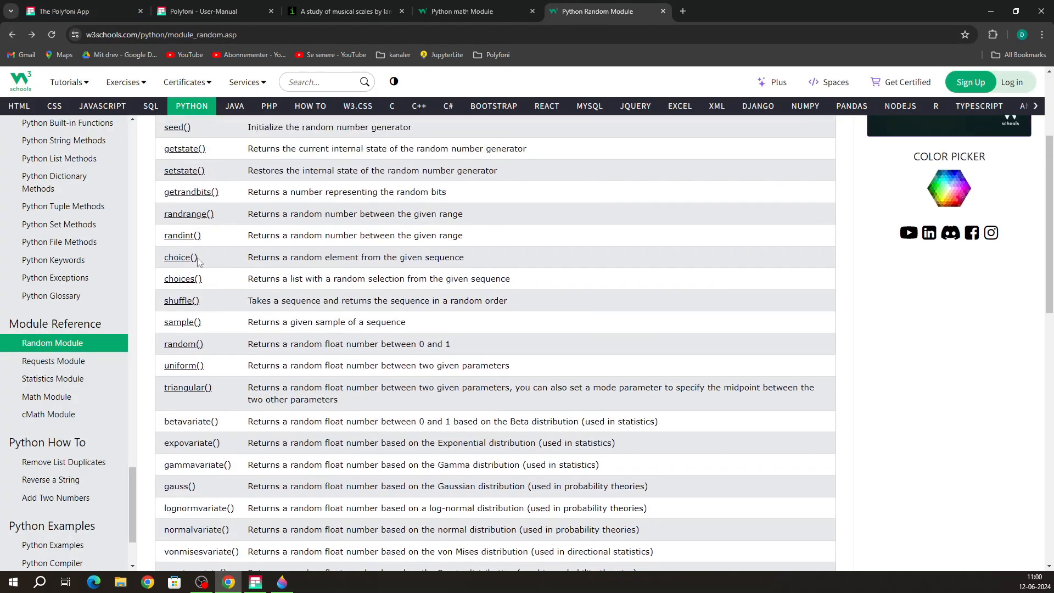
key("alt+Tab")
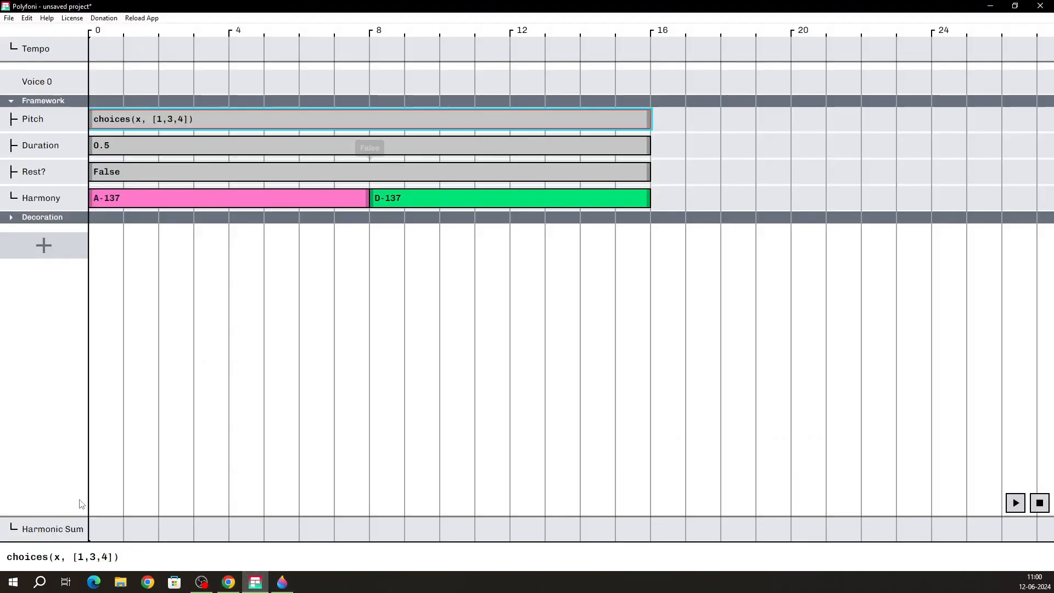
left_click(49, 556)
key("BackSpace")
key("Return")
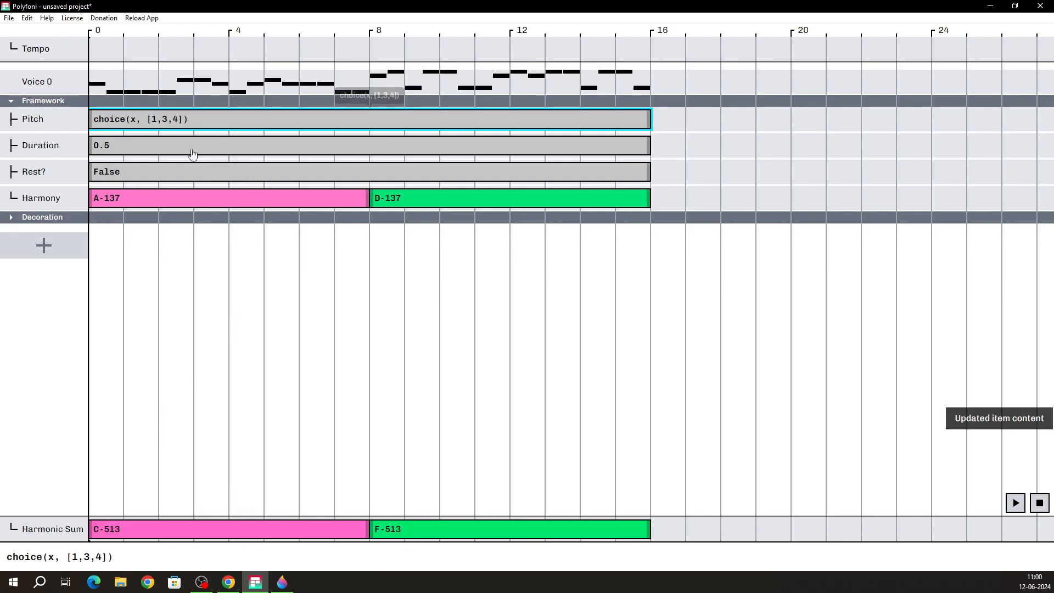
Step: Compare the list argument in the Pitch expression with the sequence parameter on the W3Schools choice() page, and return to Polyfoni
left_click_drag(71, 557, 103, 557)
left_click(132, 559)
left_click(228, 582)
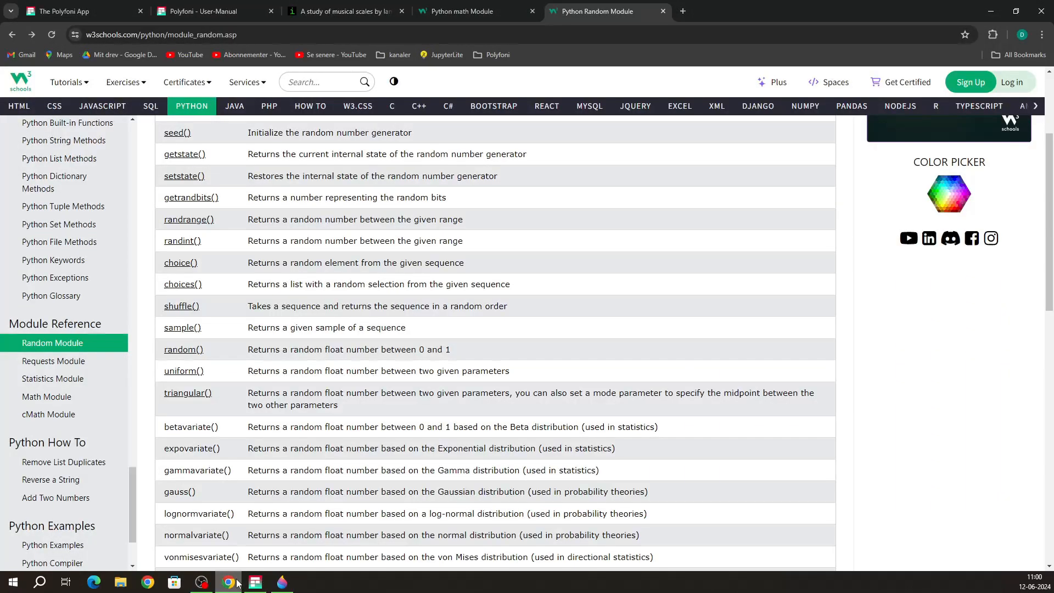
scroll(207, 383, "down", 1)
scroll(208, 384, "up", 2)
left_click(181, 316)
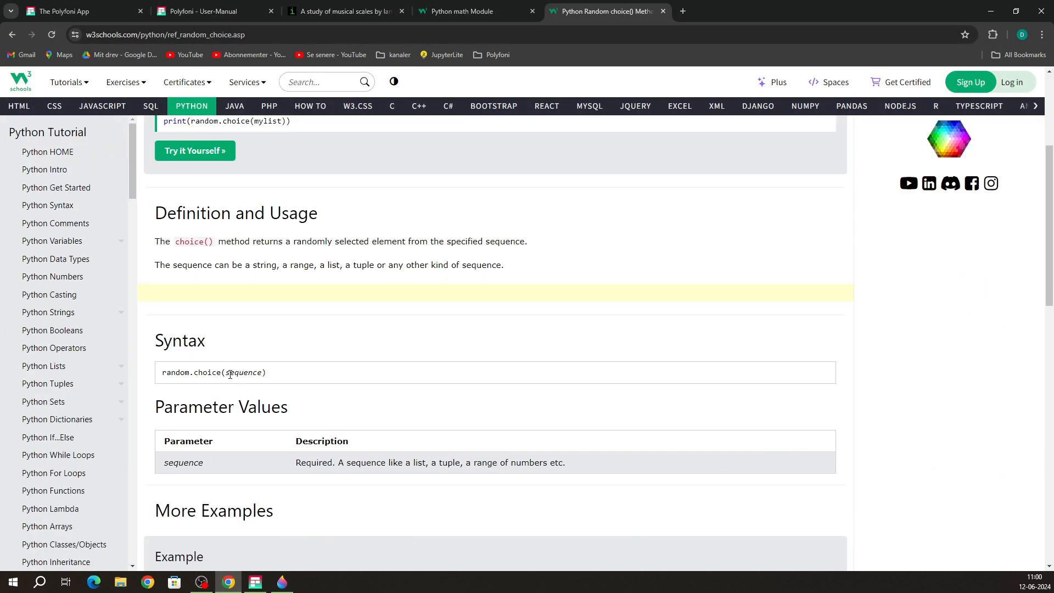
left_click_drag(228, 374, 259, 374)
left_click(255, 581)
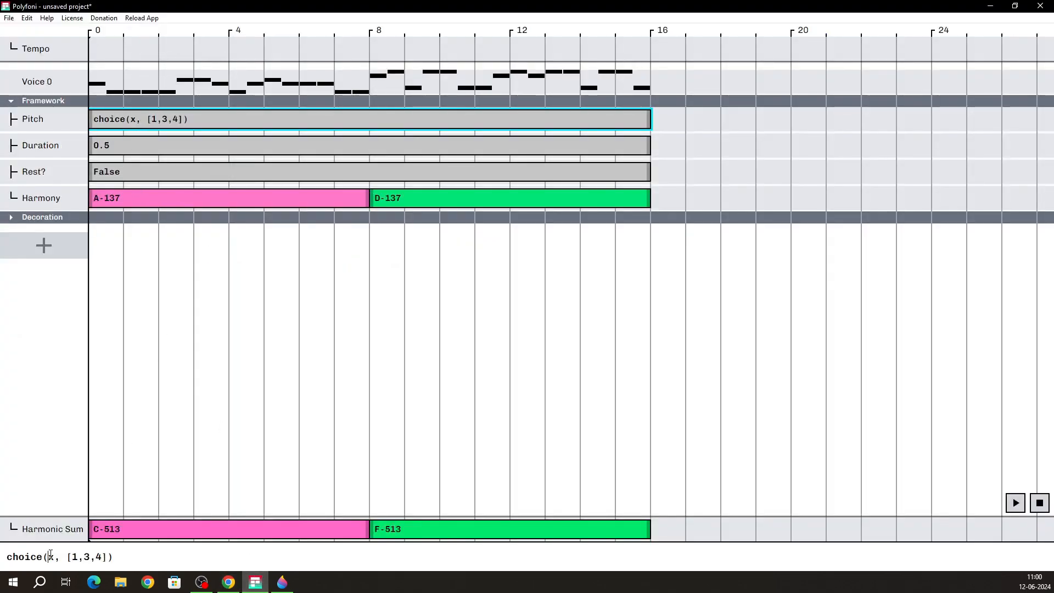
Step: Examine the extra index argument x in the Pitch expression against the W3Schools choice() syntax and example
left_click_drag(50, 556, 59, 557)
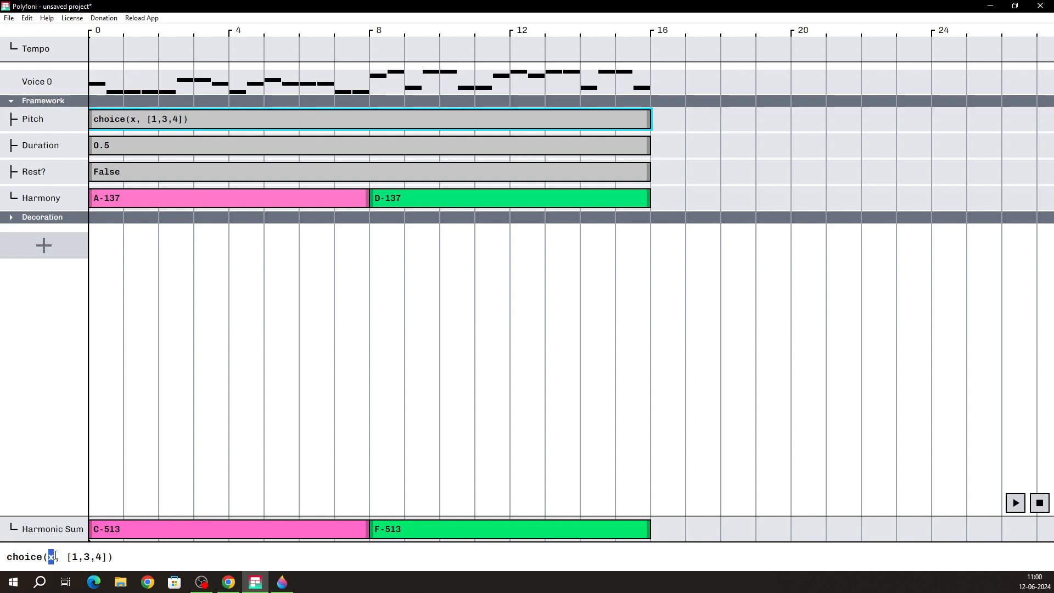
double_click(51, 557)
left_click(228, 581)
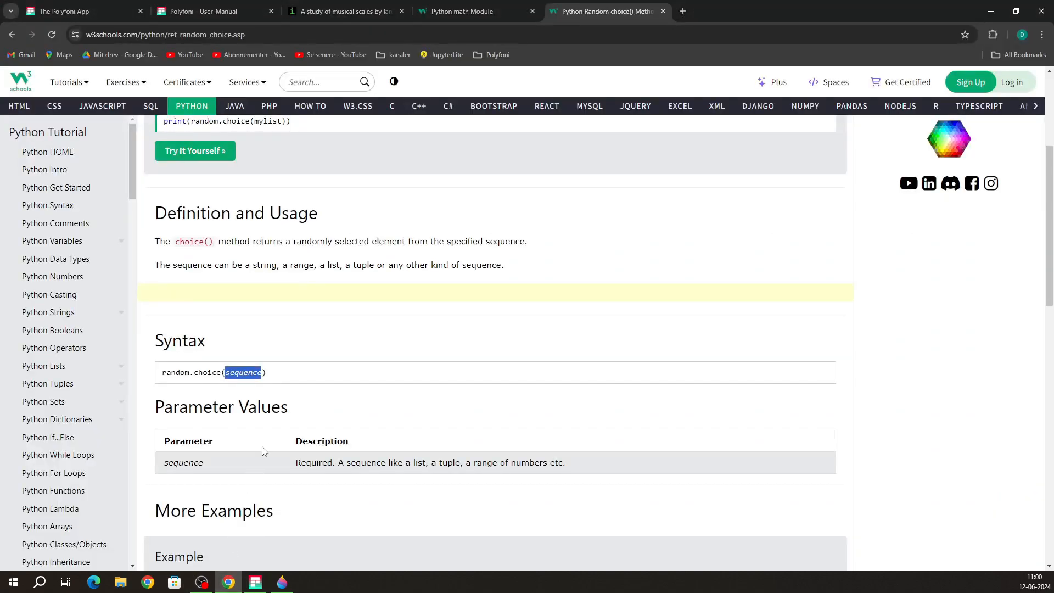
scroll(263, 451, "up", 3)
left_click(254, 584)
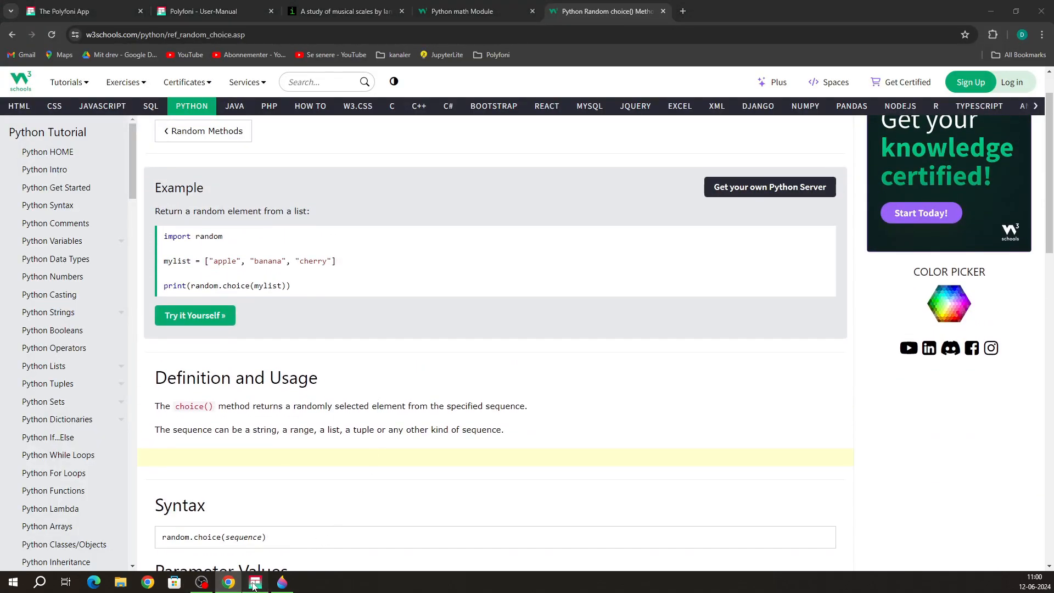
double_click(49, 558)
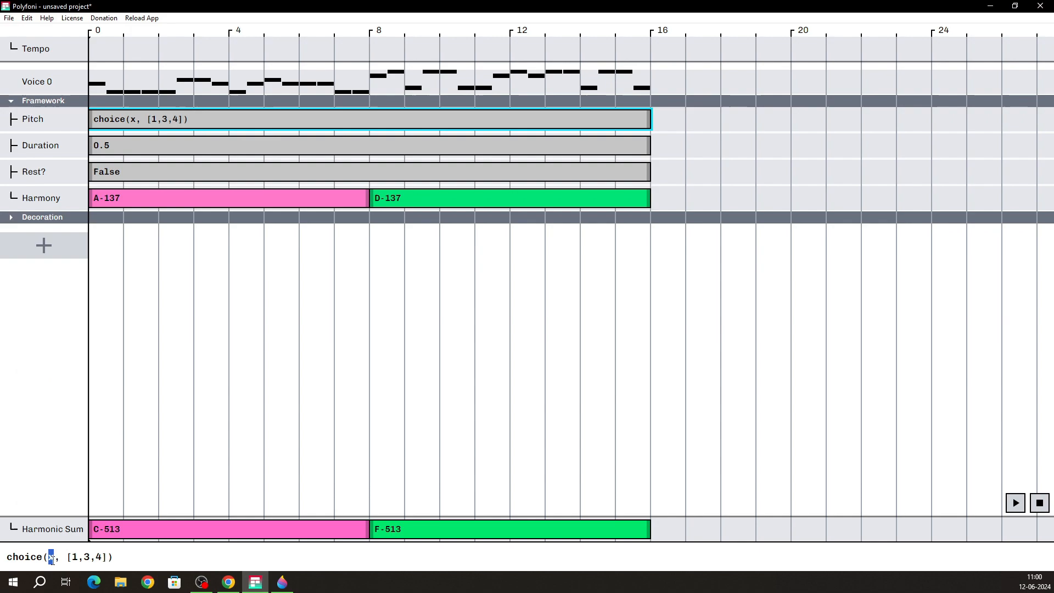
left_click_drag(50, 560, 64, 560)
left_click(58, 561)
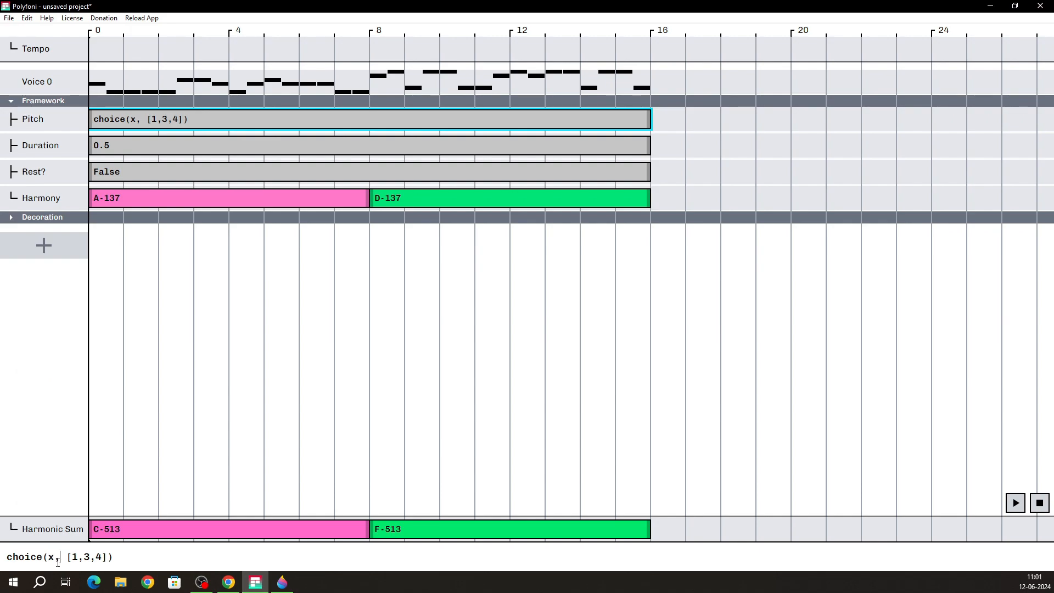
Step: Deselect the Pitch item, play Voice 0 from beat 3, and reset playback
left_click(190, 425)
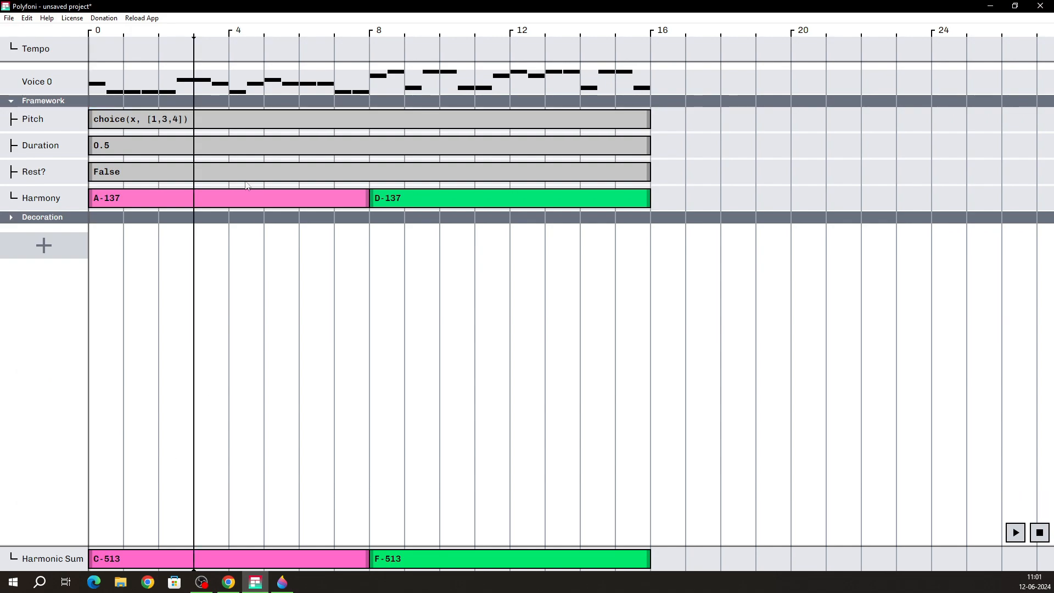
left_click(1015, 532)
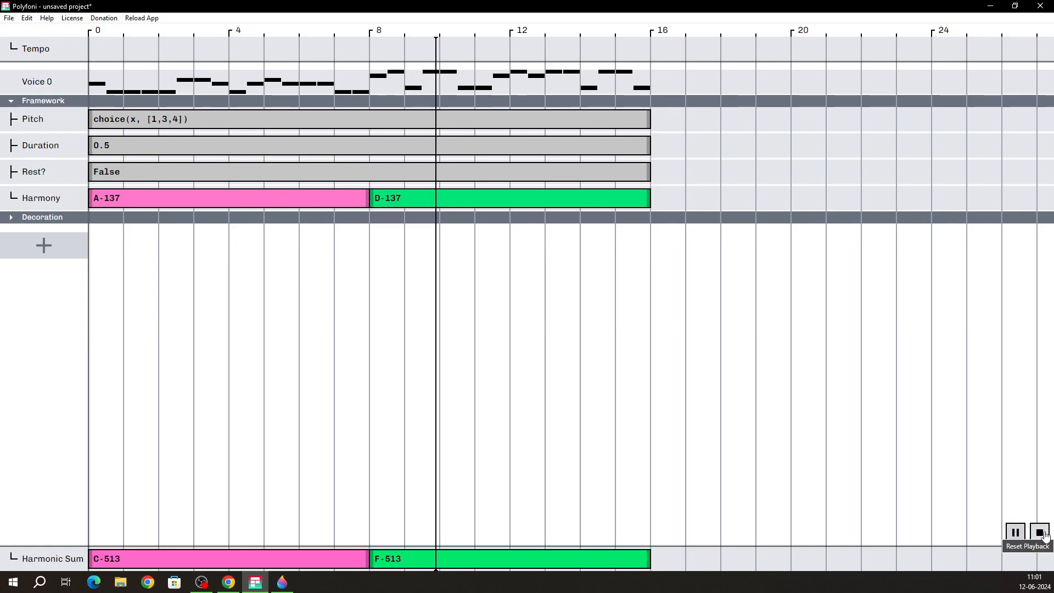
left_click(1040, 532)
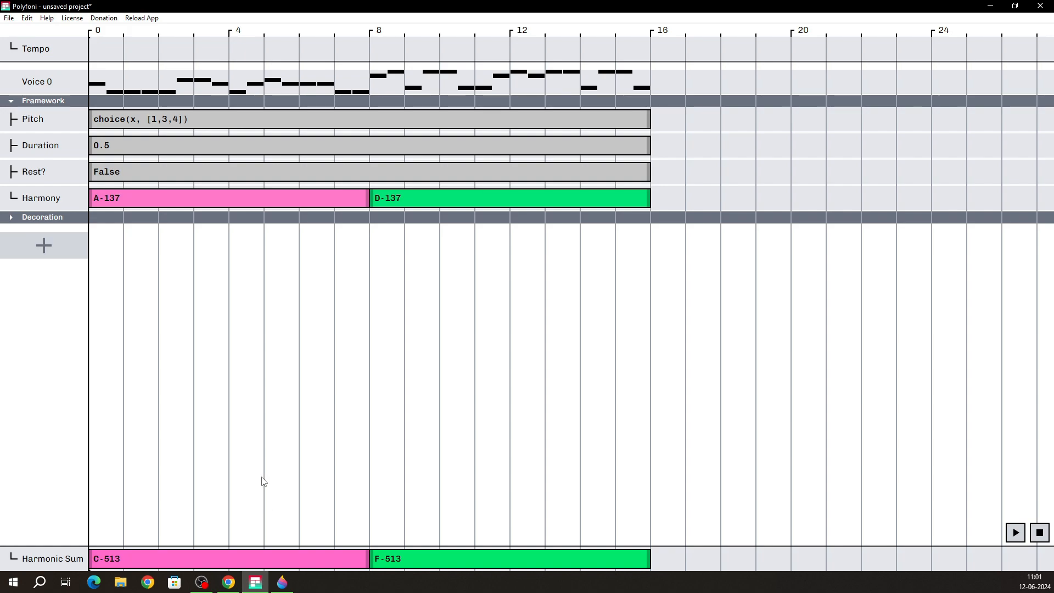
Step: Review the W3Schools math module table, the choice() page and the full list of random module methods
left_click(229, 582)
left_click(451, 20)
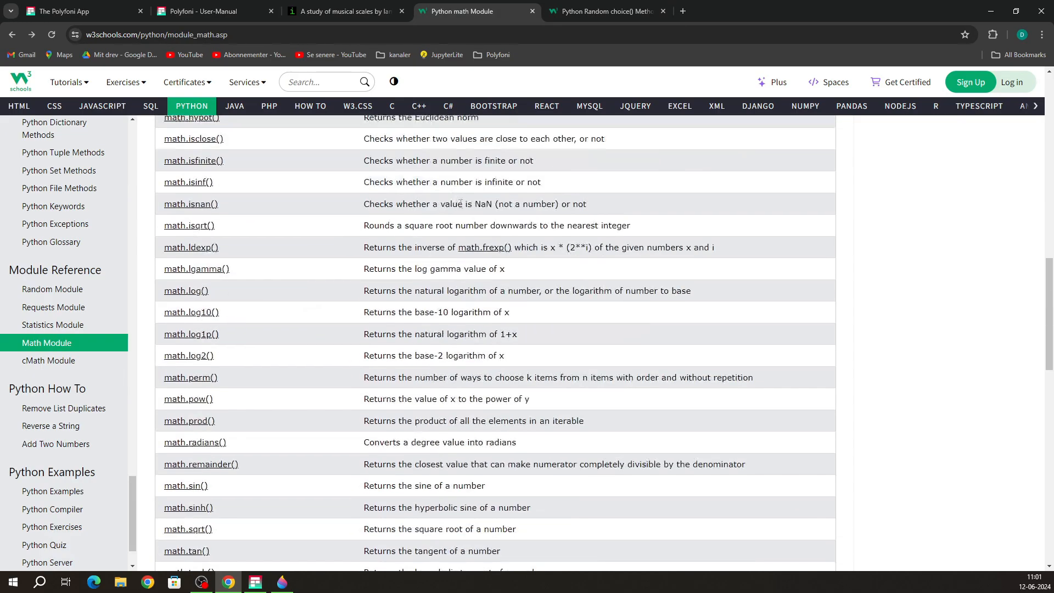
scroll(457, 203, "up", 14)
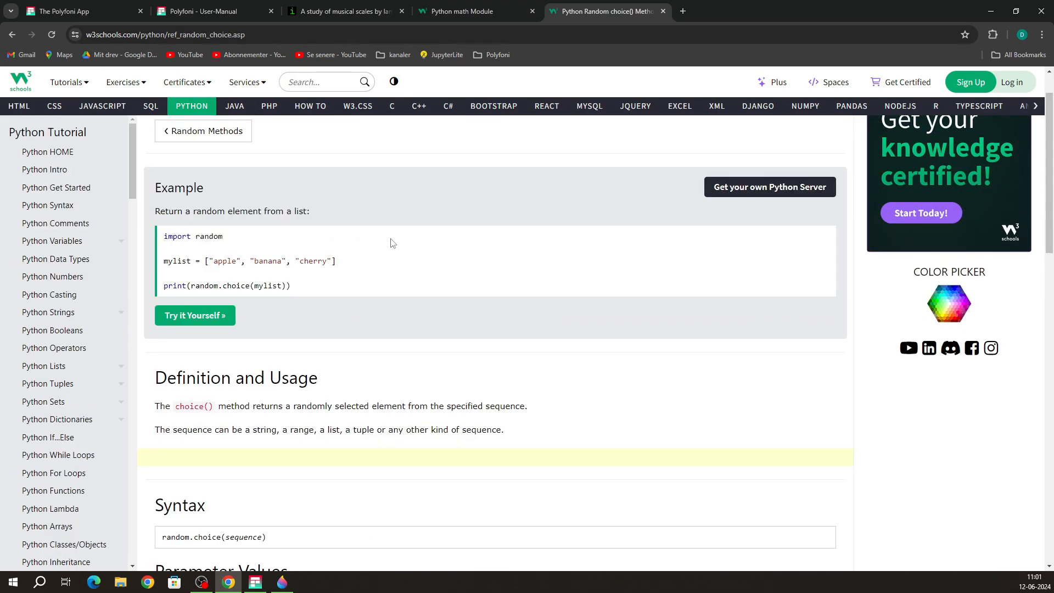
scroll(384, 258, "down", 6)
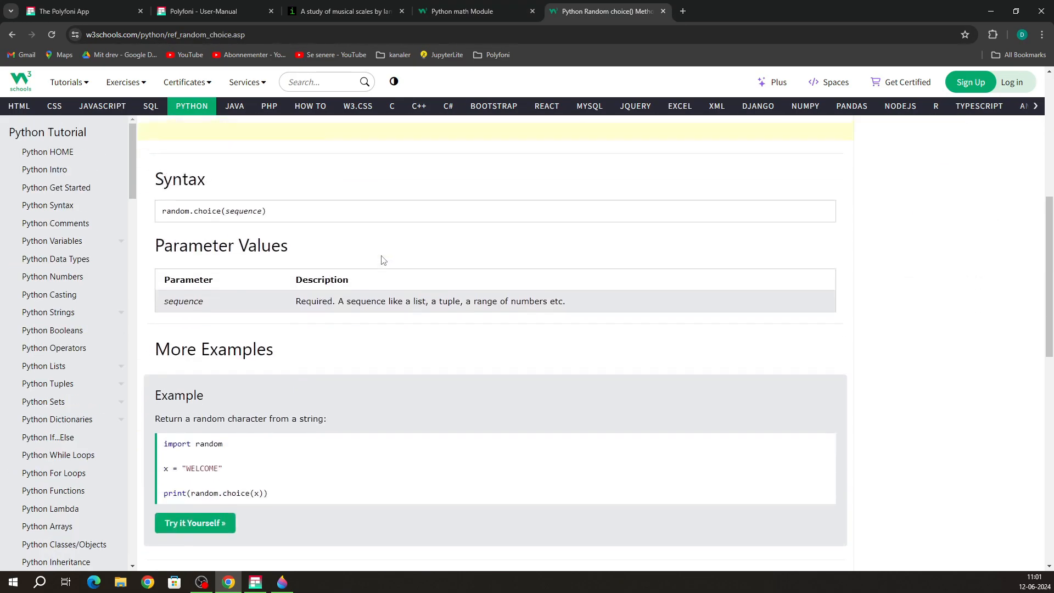
scroll(381, 258, "up", 6)
left_click(20, 37)
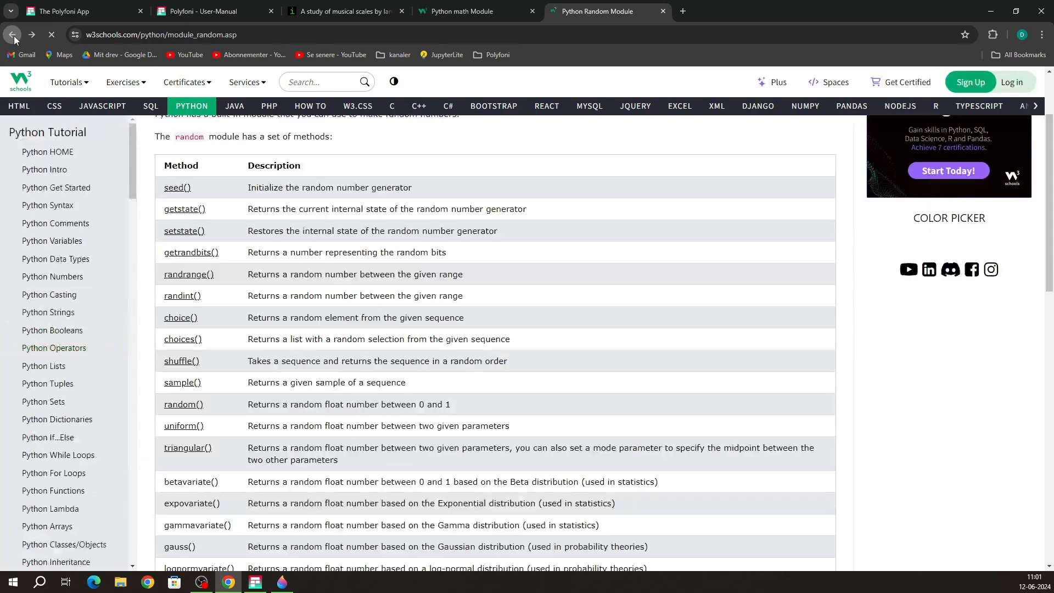
scroll(221, 255, "down", 1)
scroll(222, 255, "down", 3)
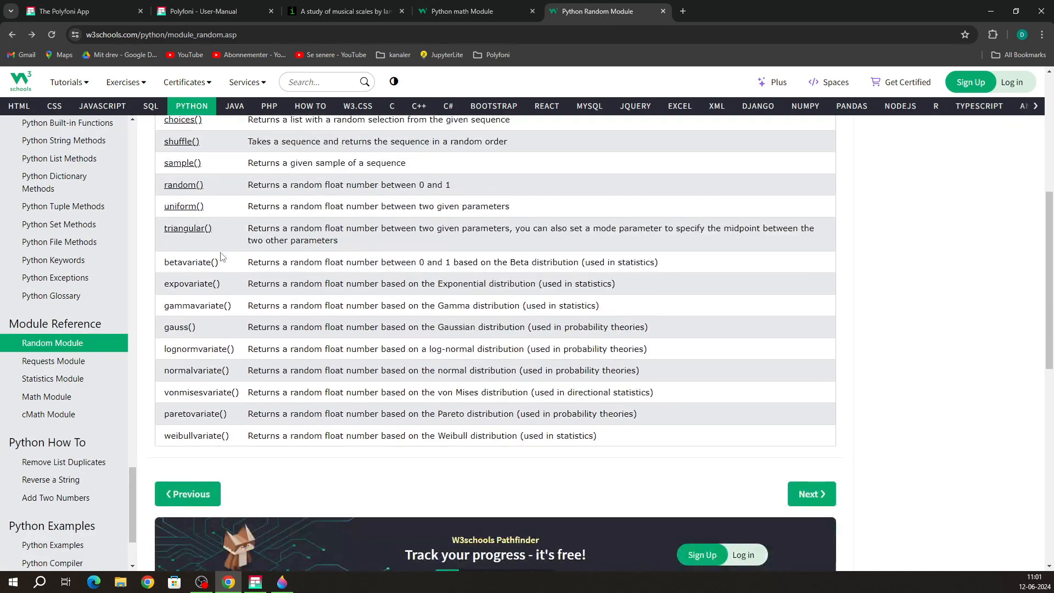
left_click(260, 581)
left_click(261, 580)
Step: Examine the available functions, constants and operators in the Polyfoni user manual, and return to the Polyfoni project
left_click(200, 11)
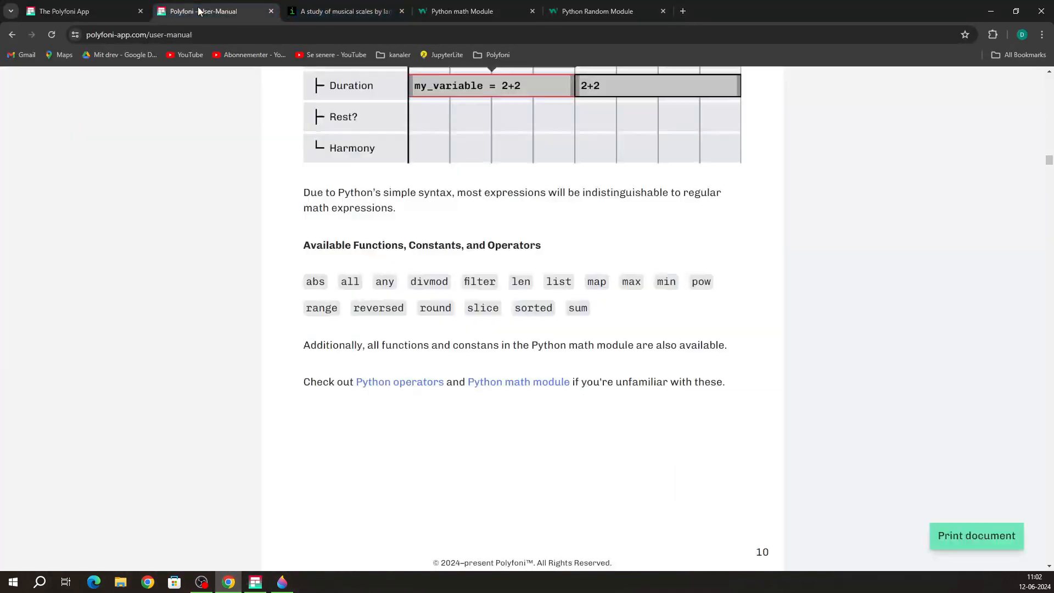
scroll(384, 247, "down", 1)
left_click_drag(304, 227, 502, 242)
left_click(257, 581)
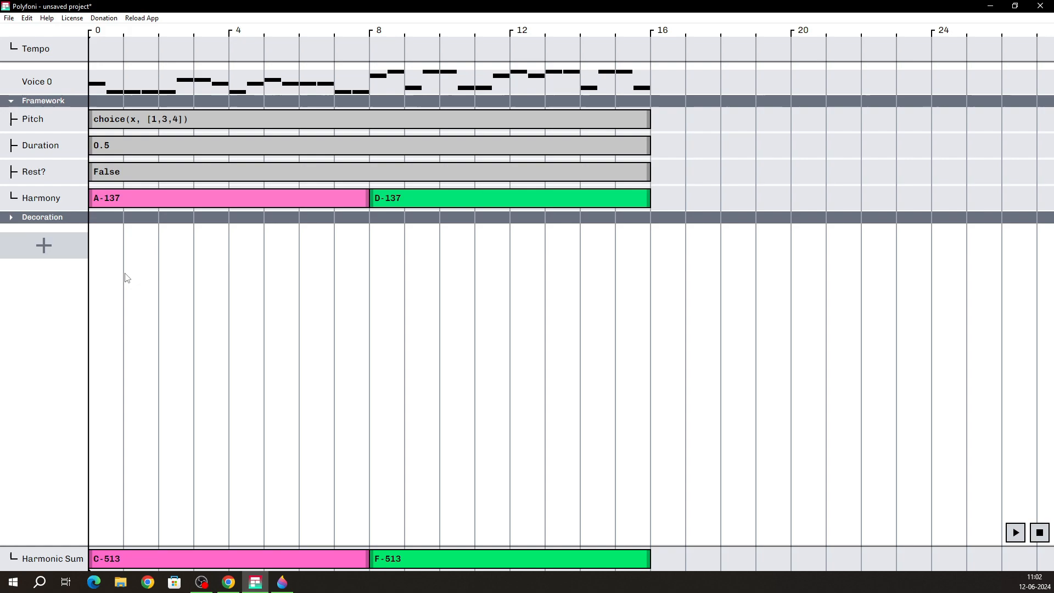
Step: Collapse Voice 0's Framework section and expand its Decoration section
left_click(43, 100)
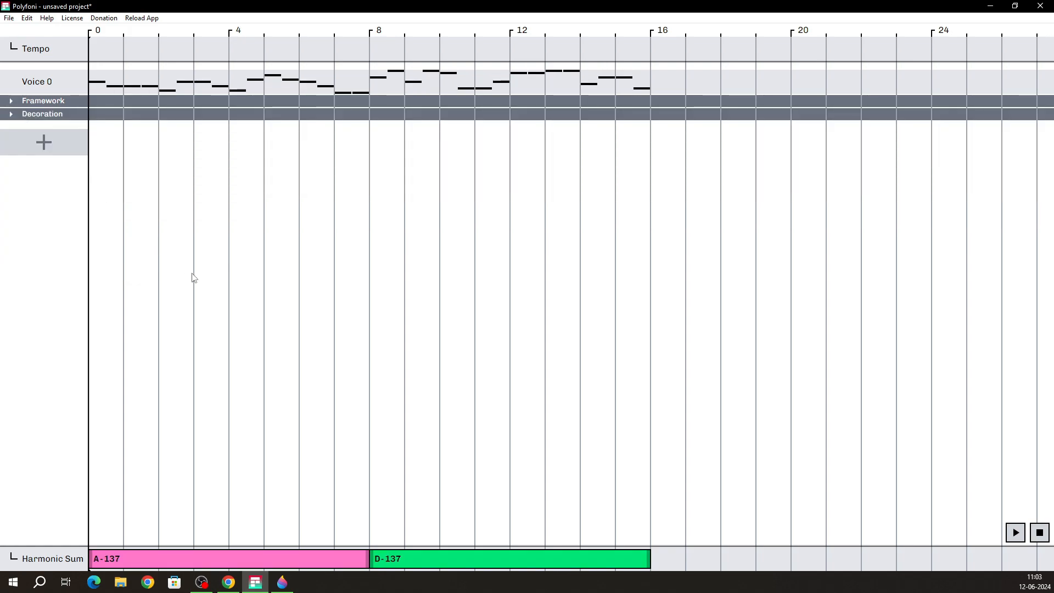
left_click(13, 116)
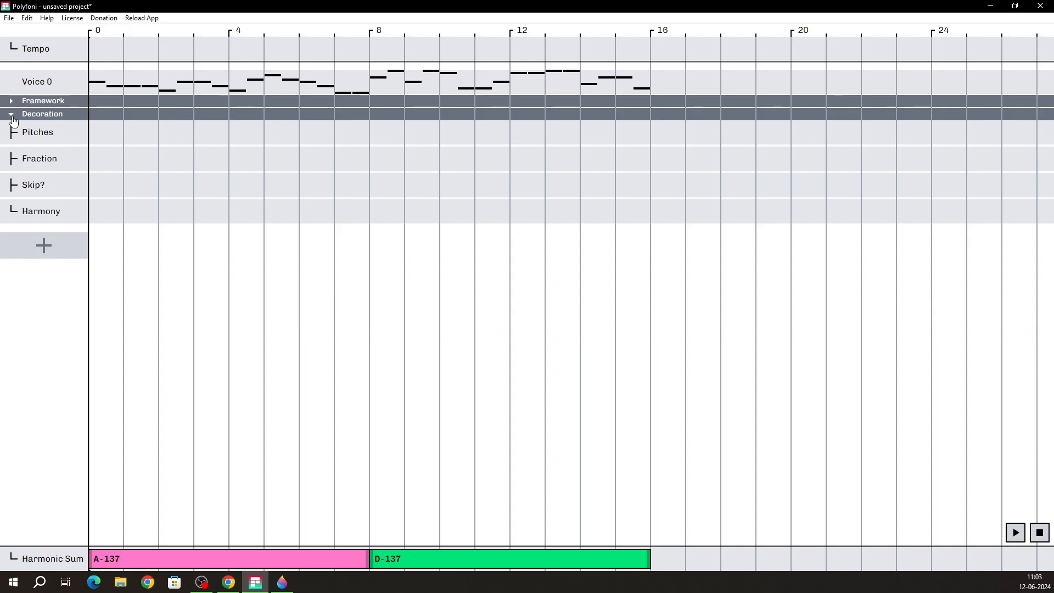